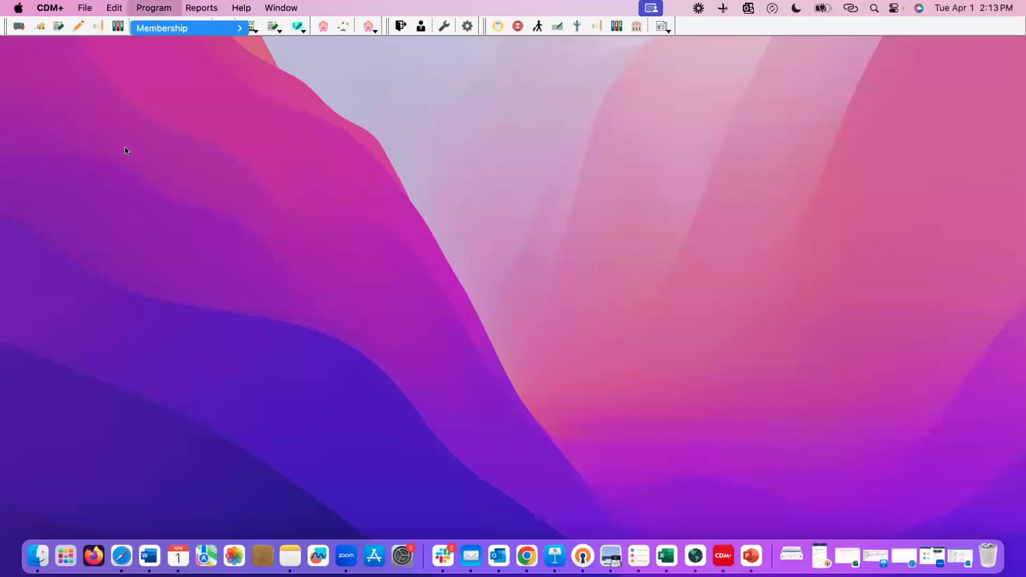
Step: Open Roommate's room records and list all rooms
mouse_move(204, 283)
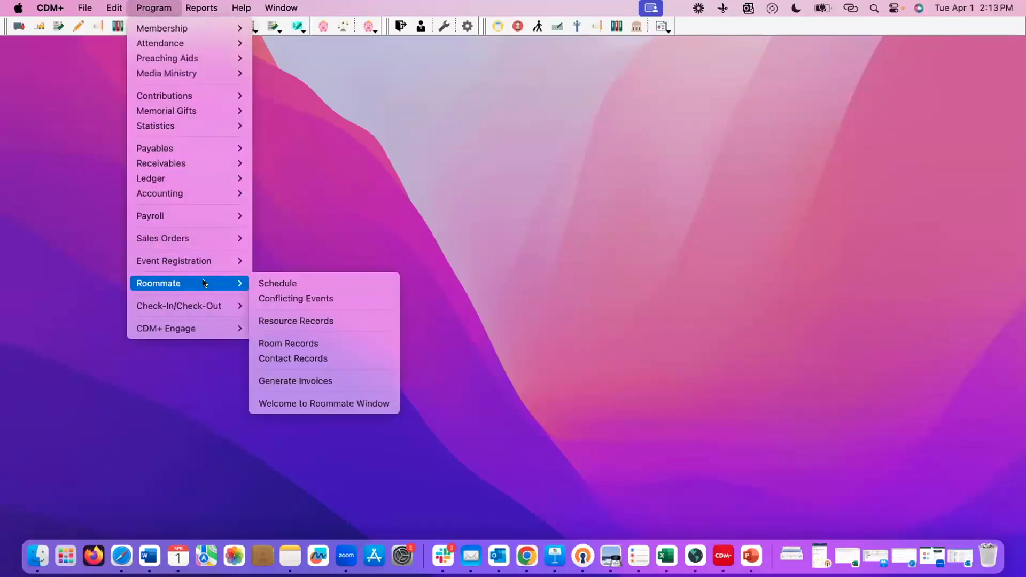
click(319, 347)
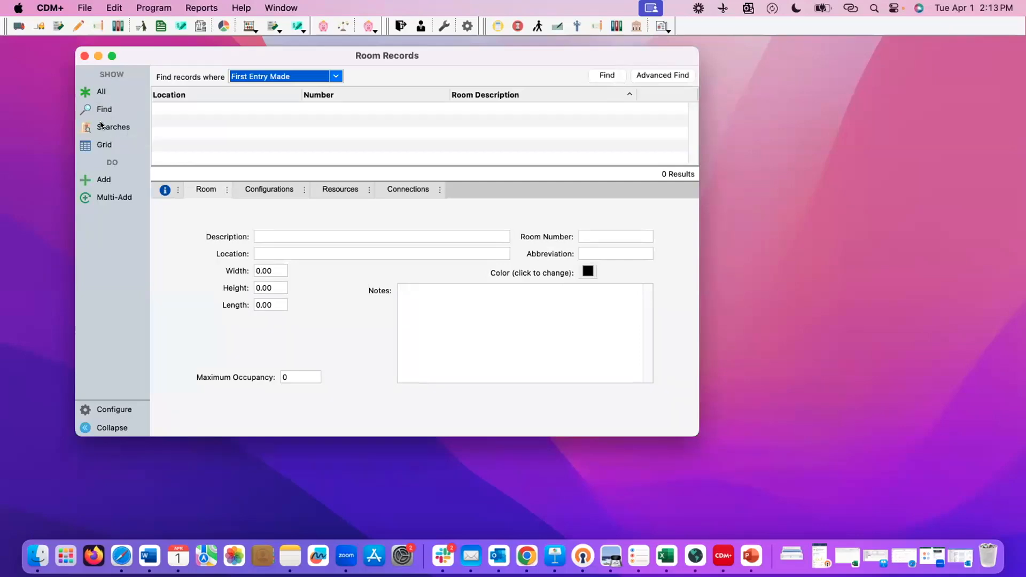
click(113, 96)
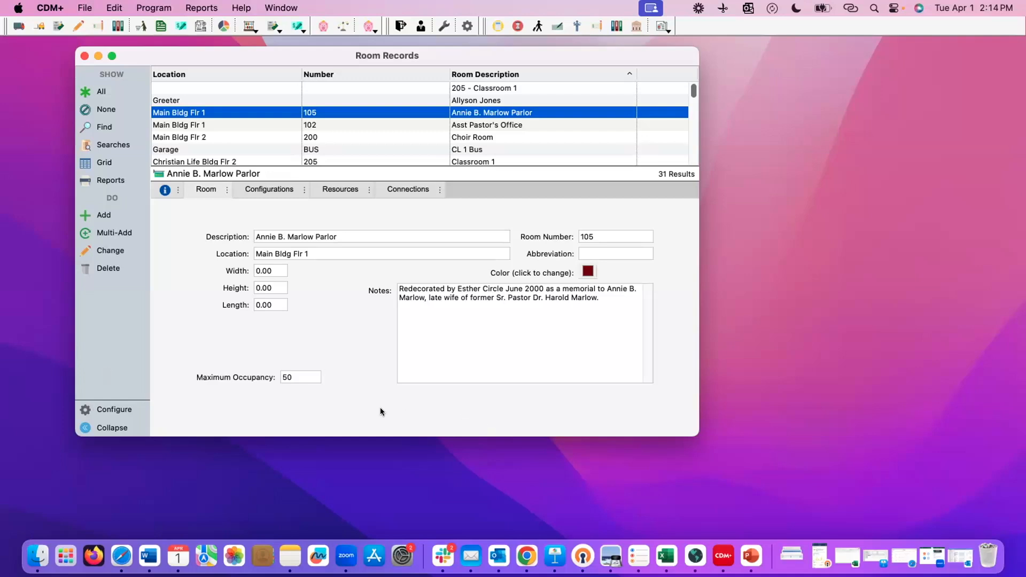
Step: Review the configurations, resources, connections and general details of room 105, the parlor on Main Bldg Flr 1
click(266, 192)
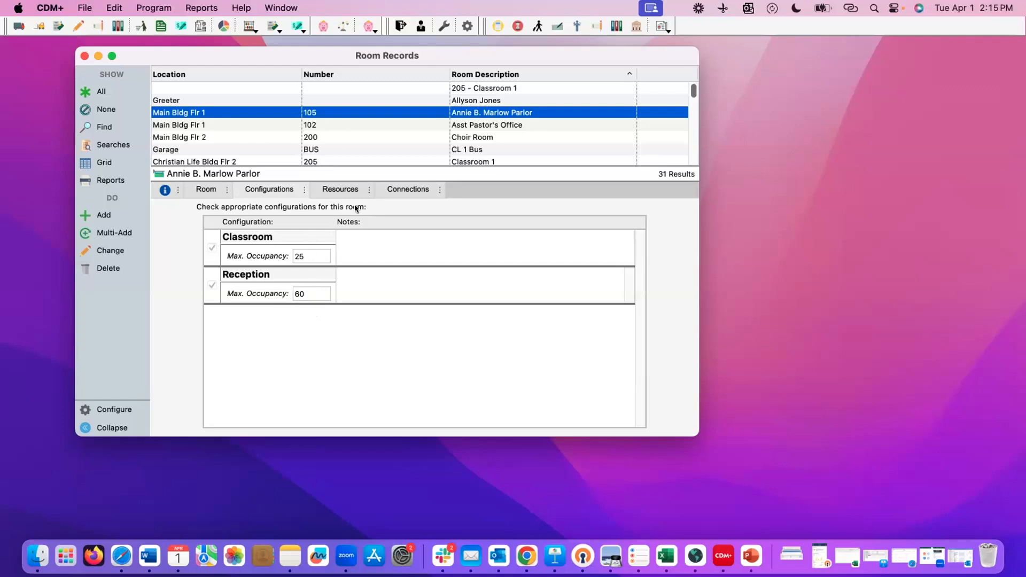
click(349, 188)
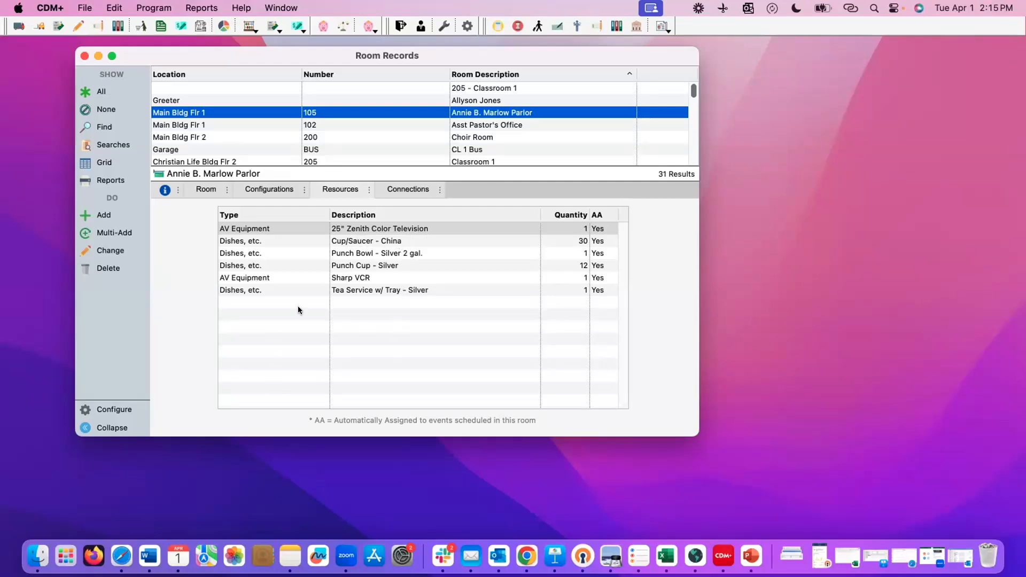
click(403, 191)
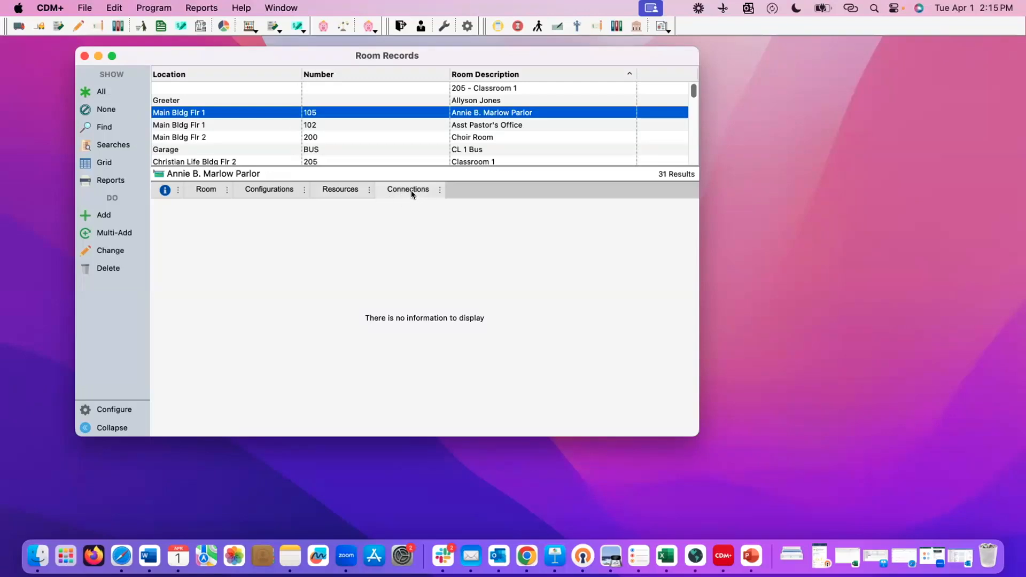
click(209, 189)
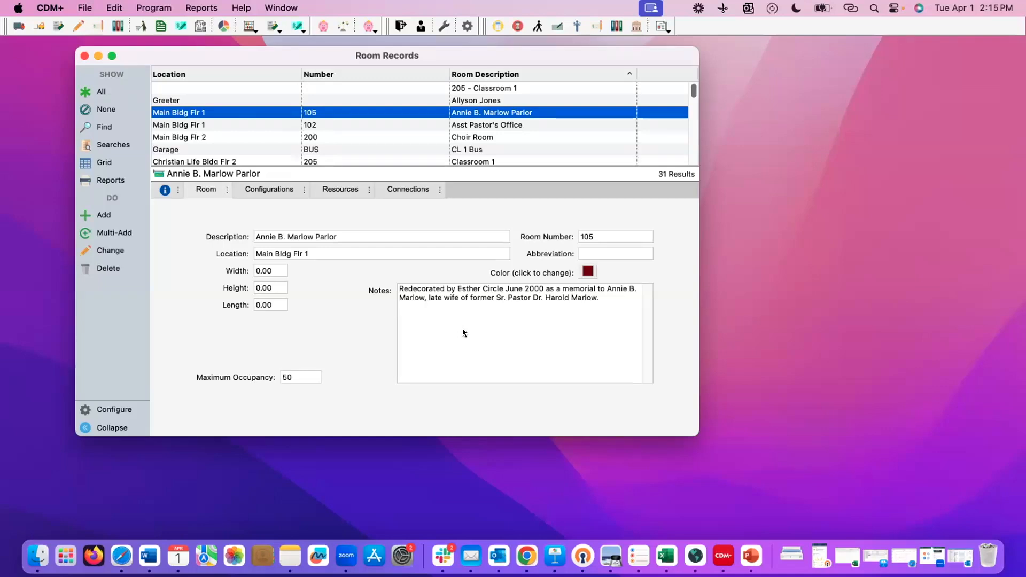
click(396, 189)
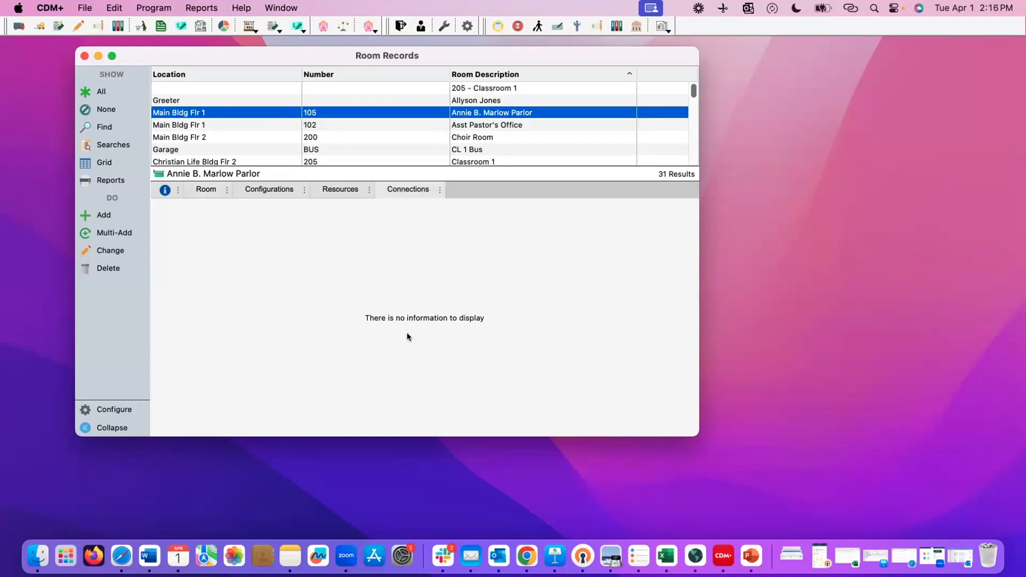
click(211, 190)
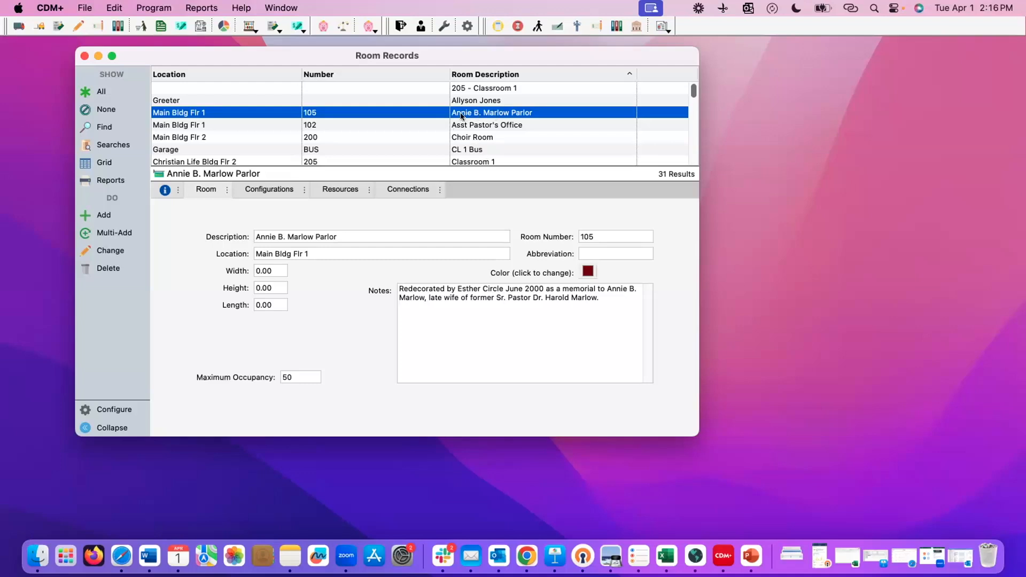
Step: View the CL 1 Bus and Greeter entries in the room list, and close the room records
click(502, 150)
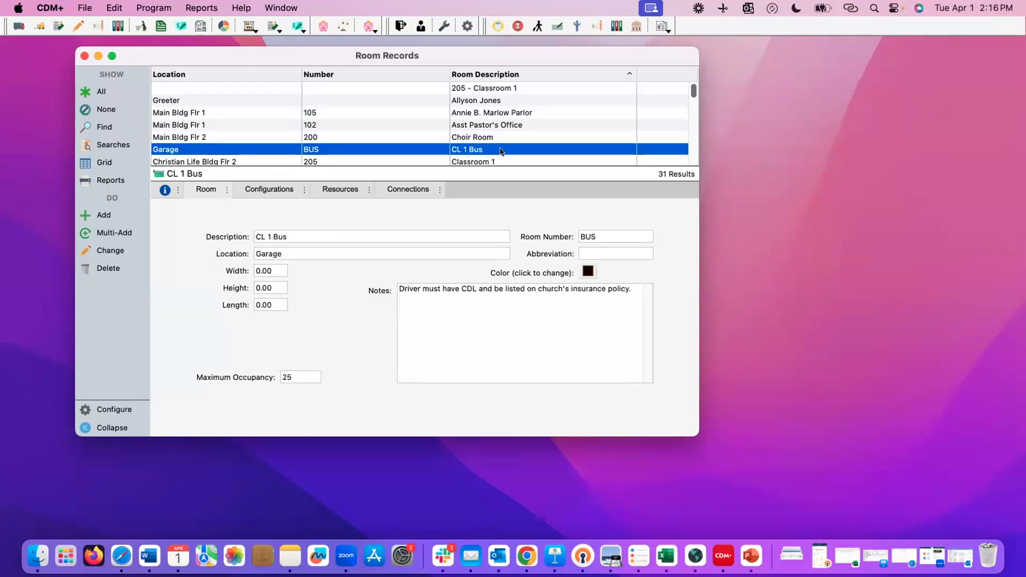
scroll(500, 151, down, 3)
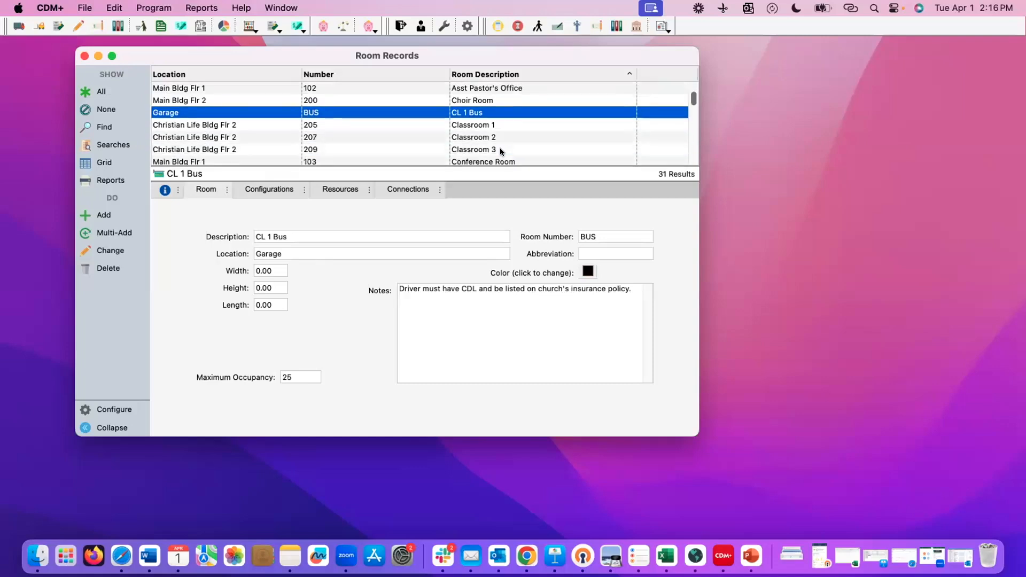
scroll(499, 147, up, 3)
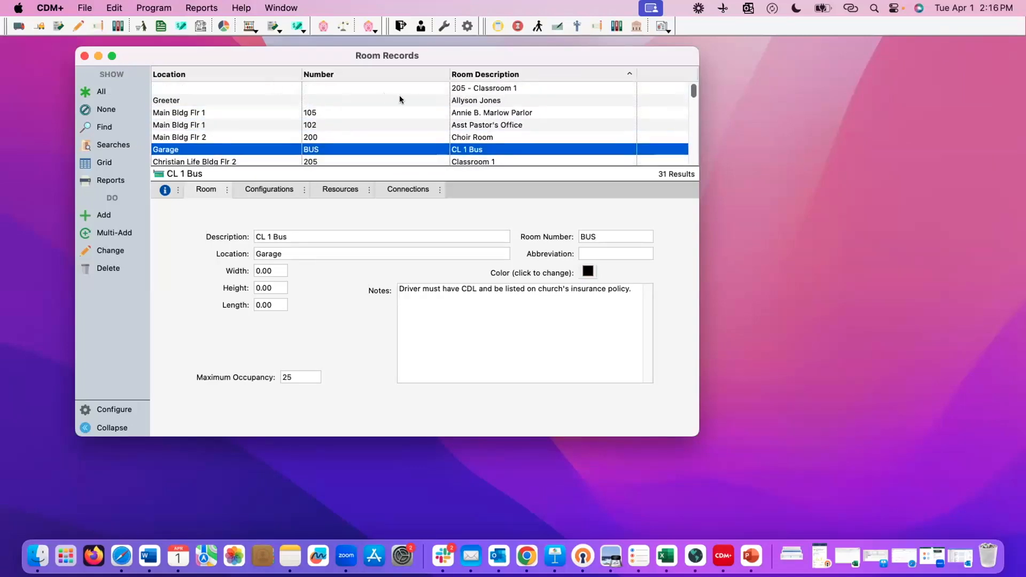
click(321, 100)
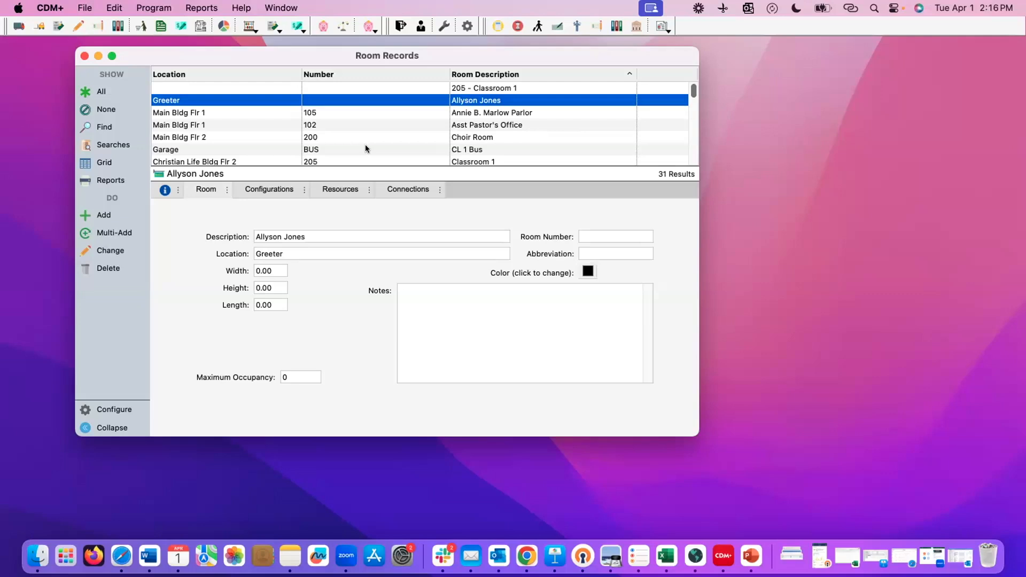
click(84, 56)
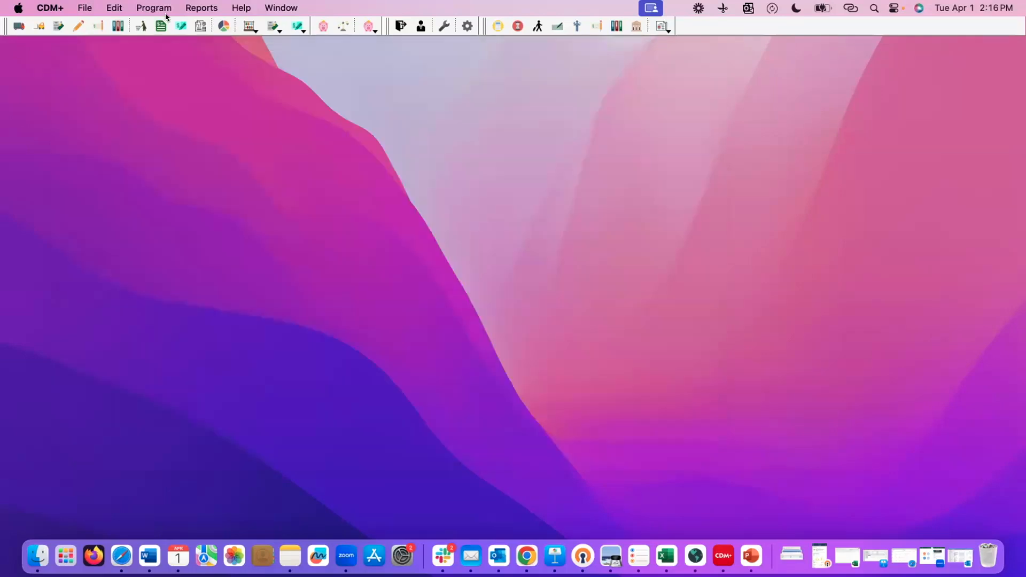
Step: Open Roommate's resource records and list all resources in a repositioned, taller window
click(166, 9)
mouse_move(167, 283)
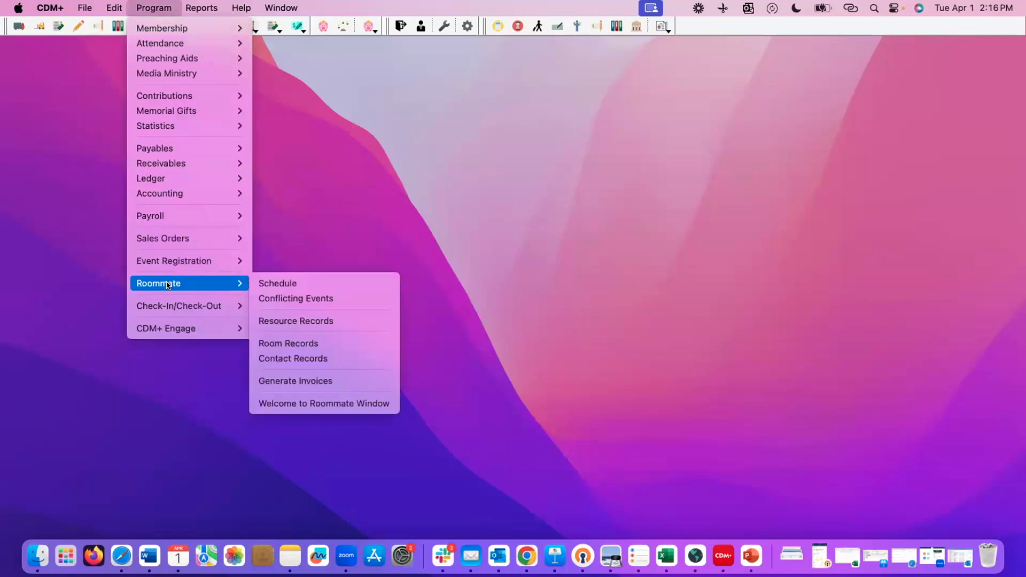
click(310, 321)
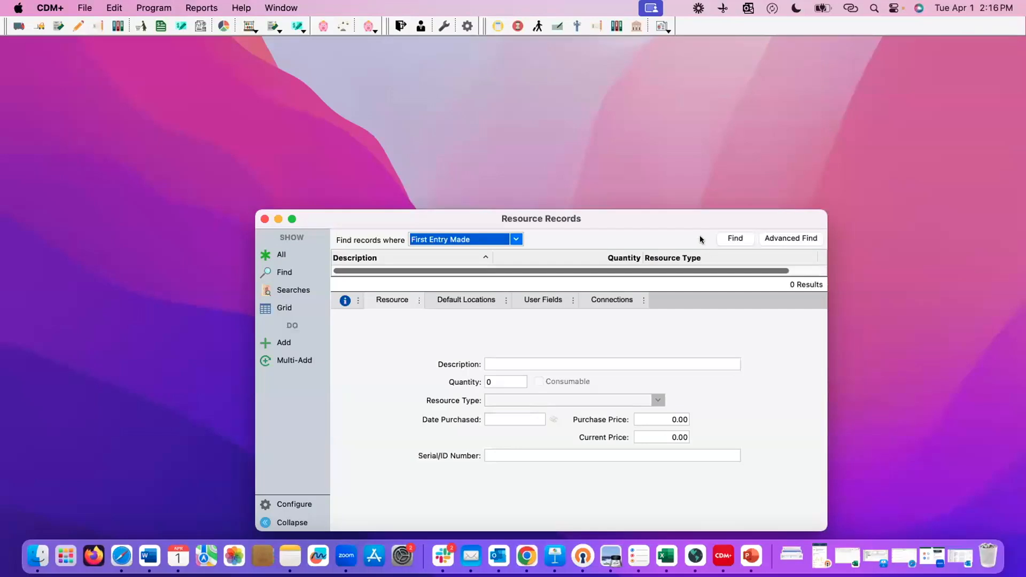
drag(635, 163, 601, 137)
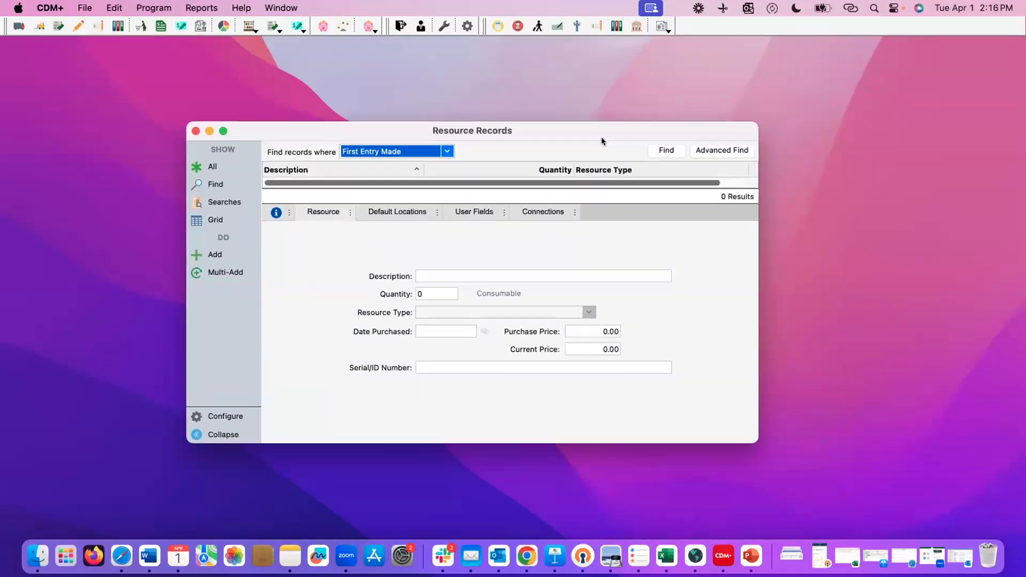
click(211, 168)
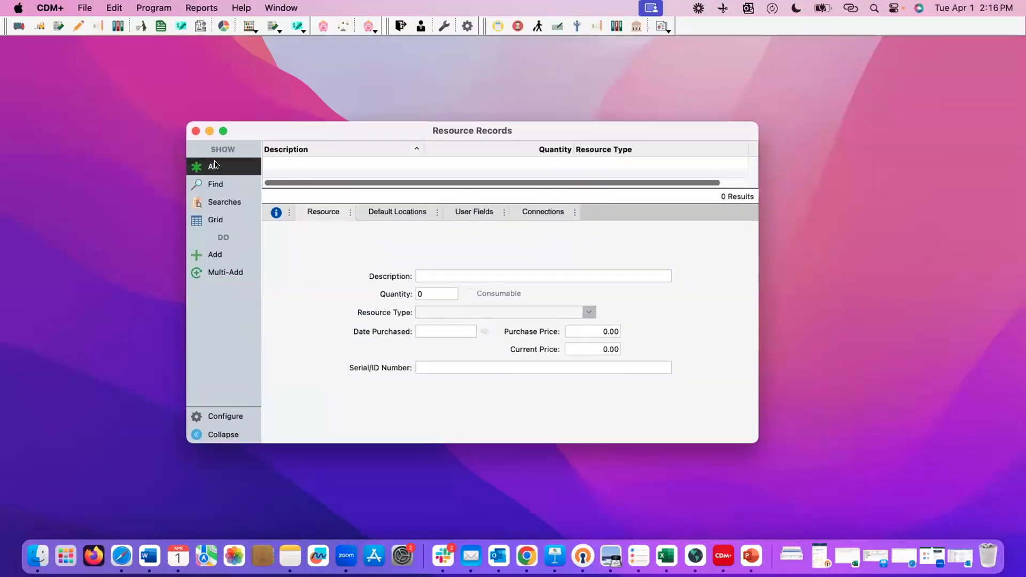
drag(360, 119, 369, 67)
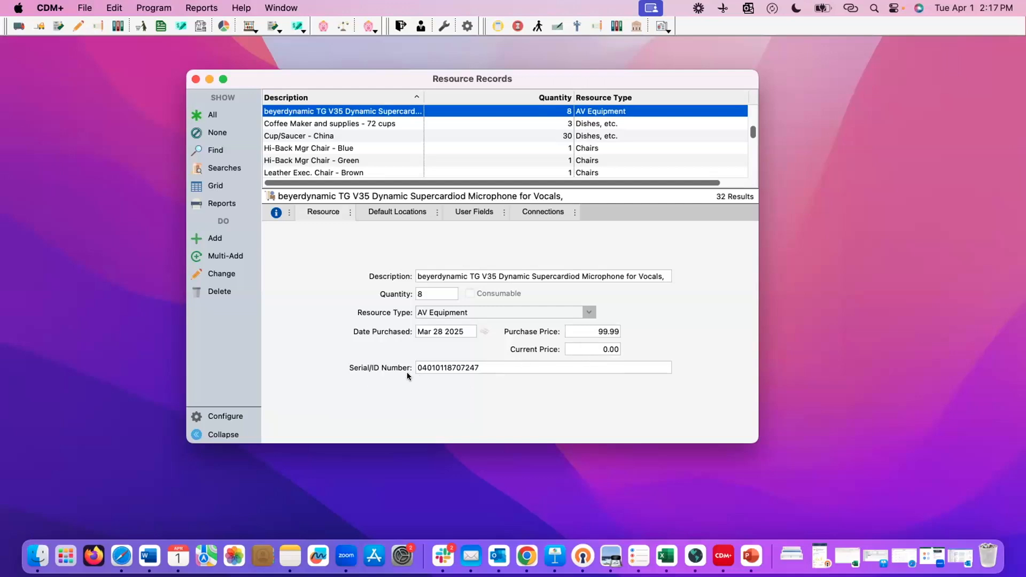
Step: Review the beyerdynamic TG V35 microphone's default locations, user-field photo and connections, and close the resource records
click(399, 211)
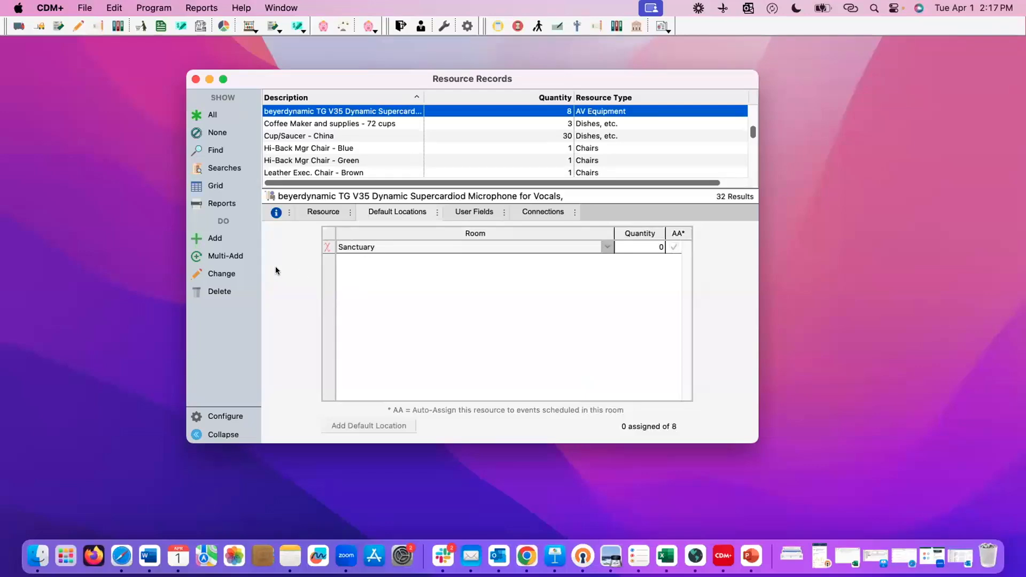
click(475, 211)
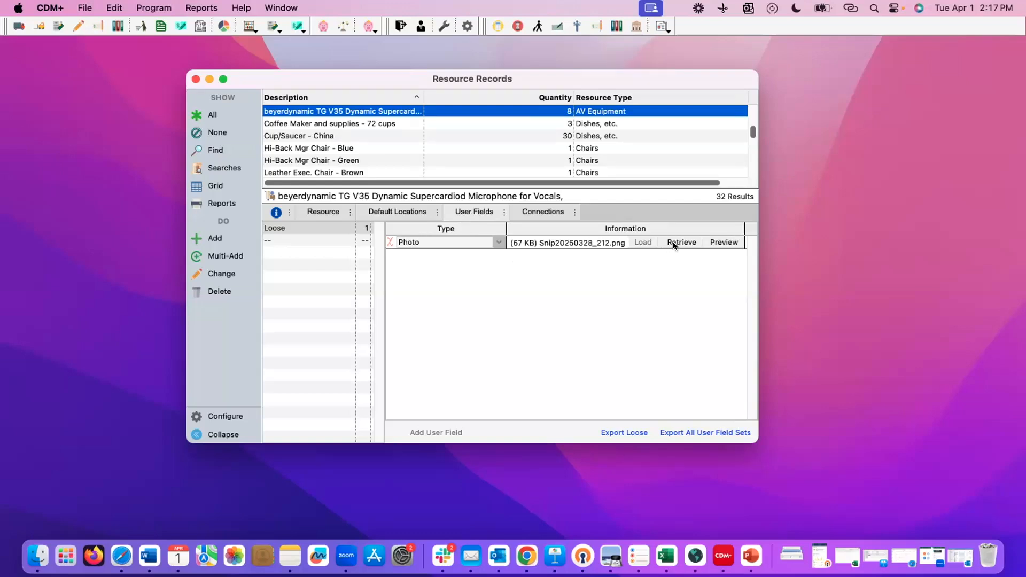
click(707, 242)
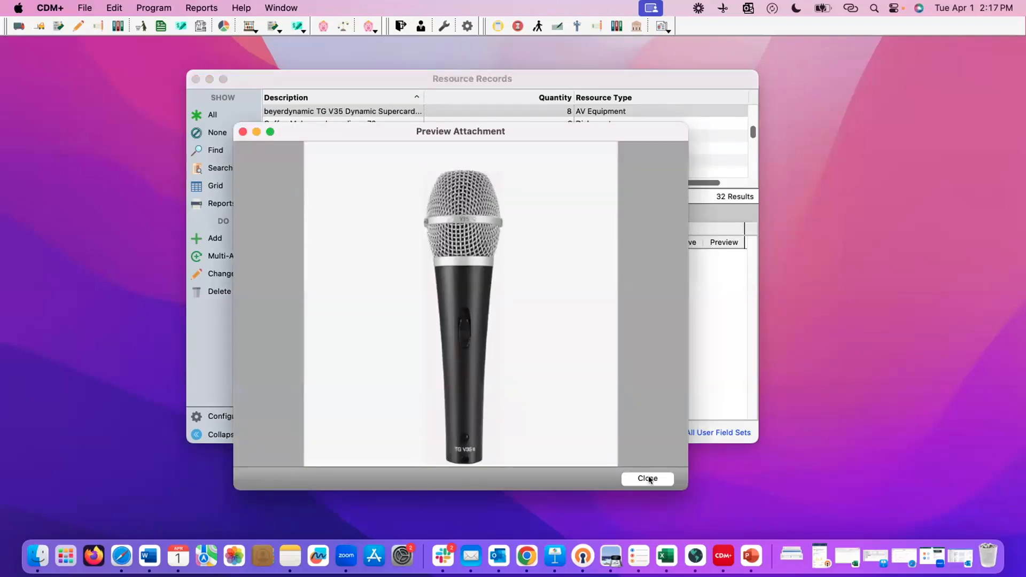
click(648, 480)
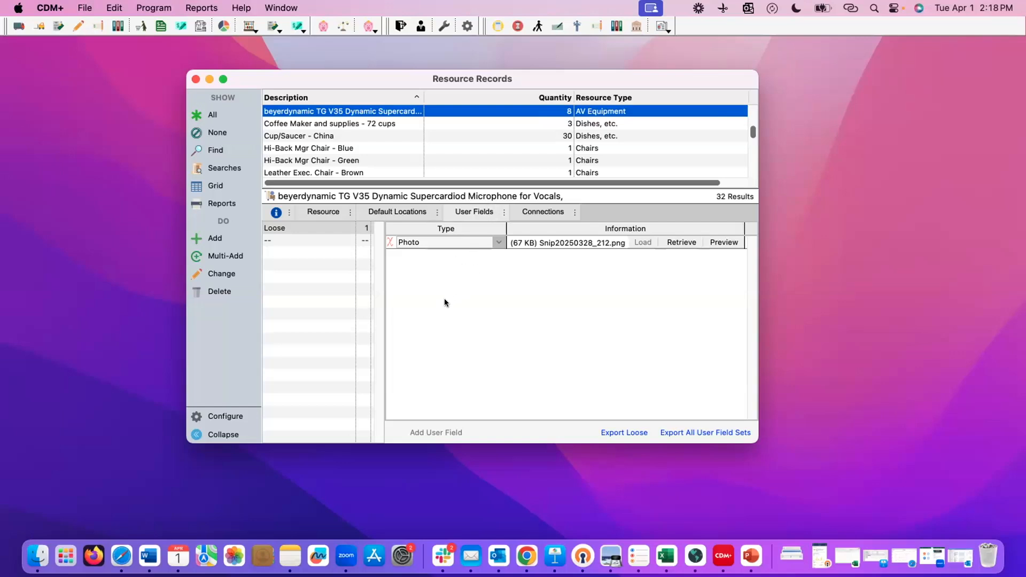
click(553, 213)
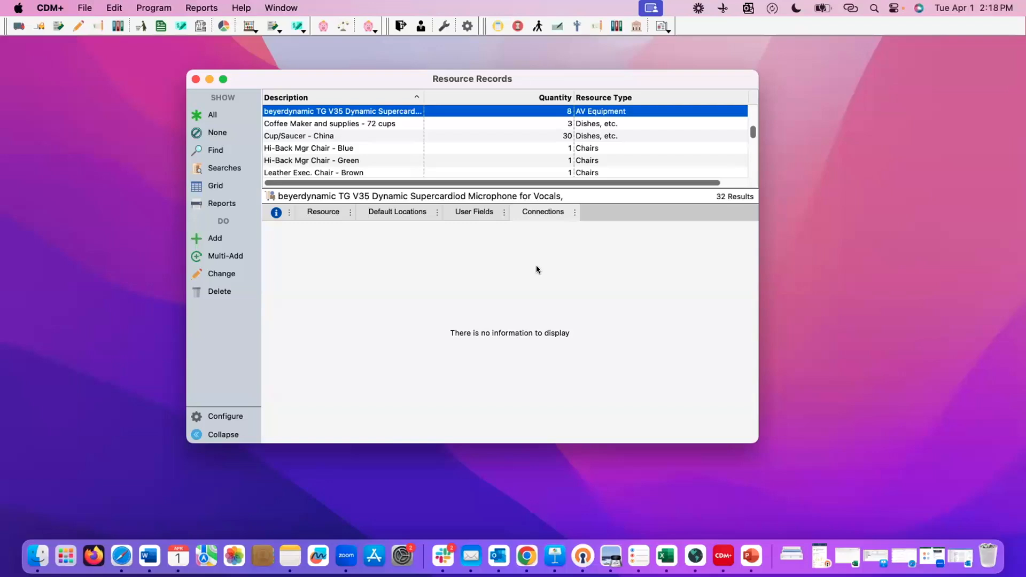
click(313, 213)
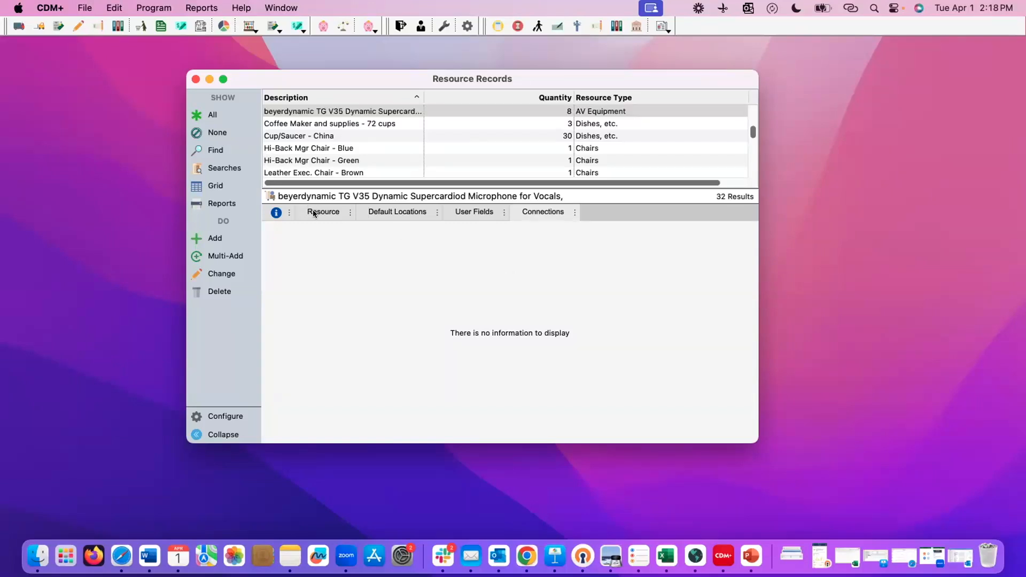
click(192, 77)
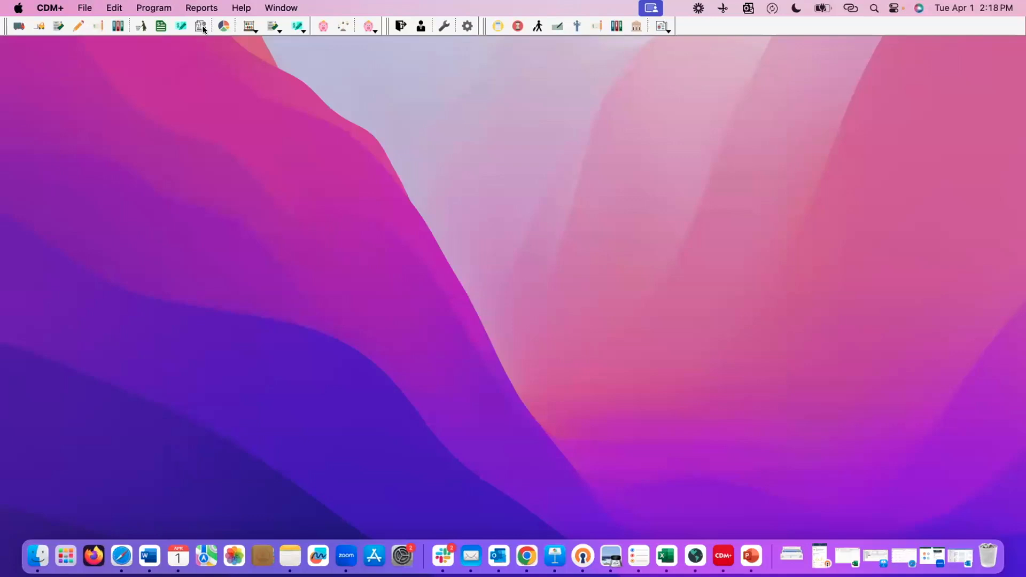
Step: Open Roommate's contact records and list all contacts in a repositioned, taller window
click(159, 8)
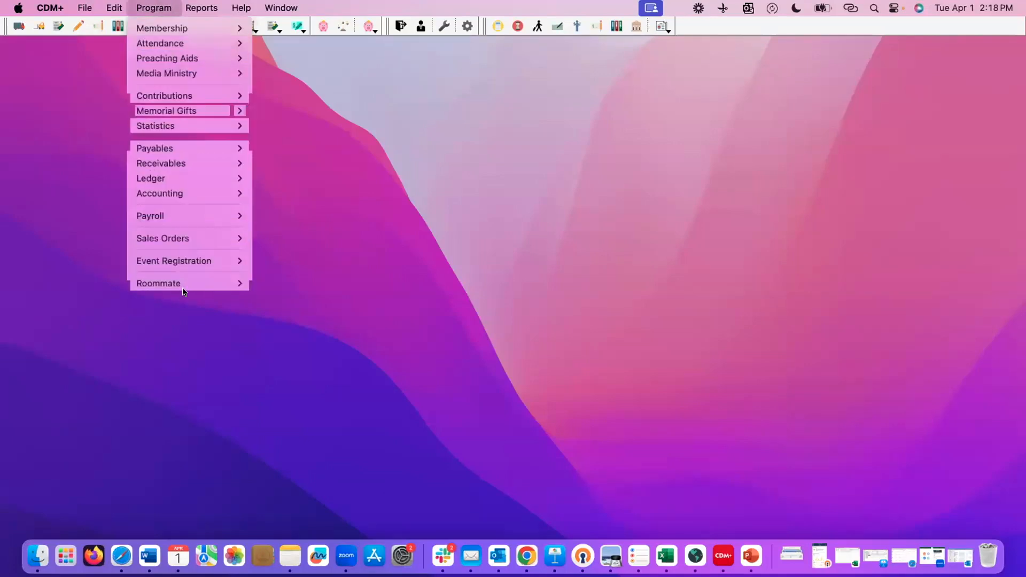
mouse_move(191, 284)
click(314, 358)
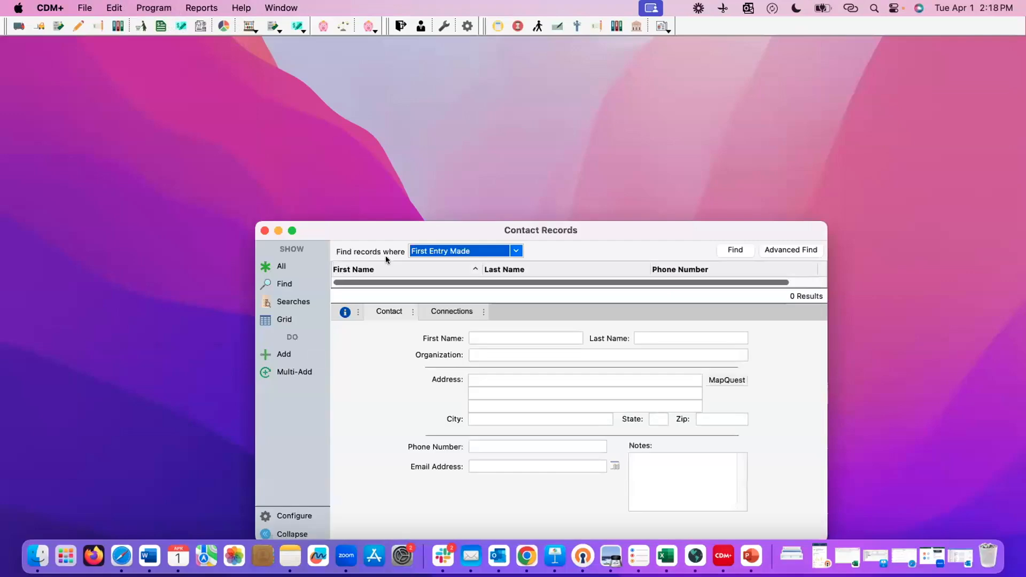
drag(400, 226, 360, 128)
click(233, 169)
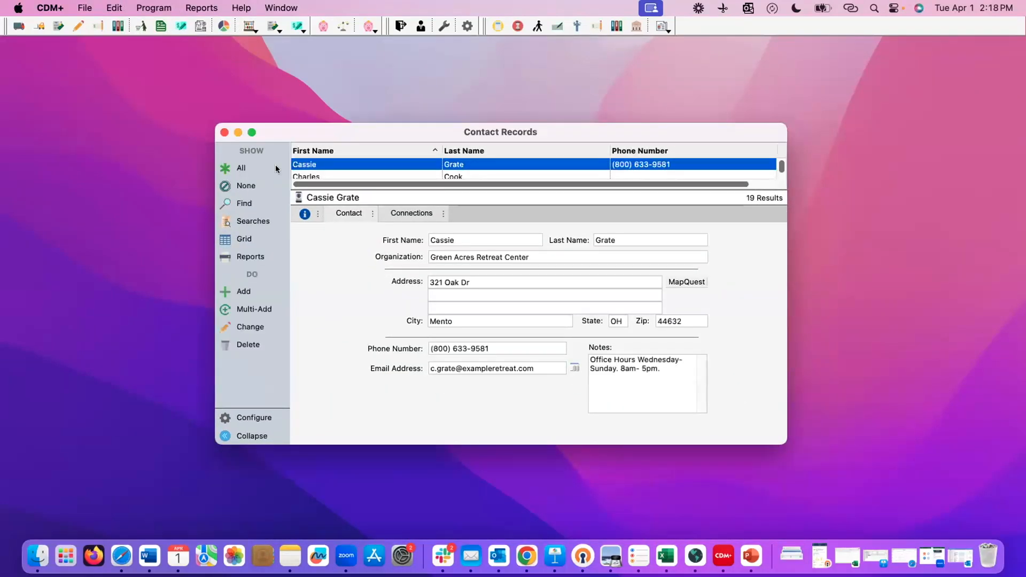
drag(532, 123, 532, 82)
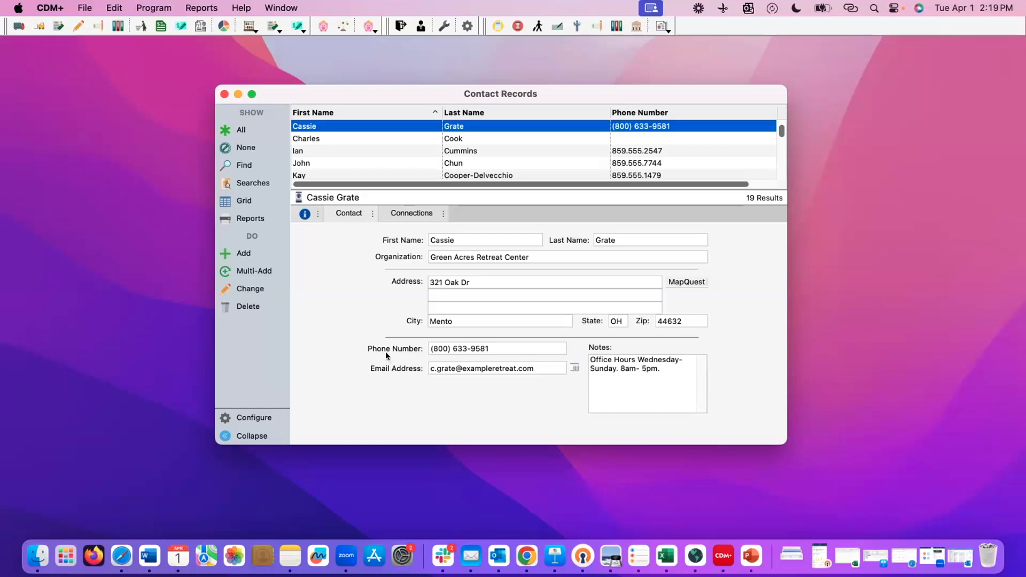
Step: View the contact details and connections of the Singles Fellowship contact
click(368, 162)
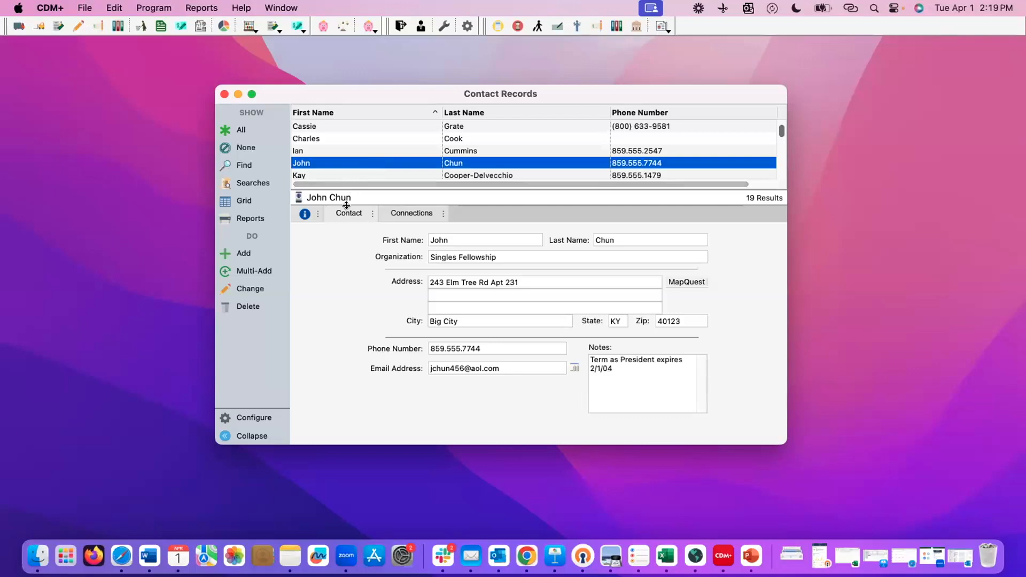
click(405, 214)
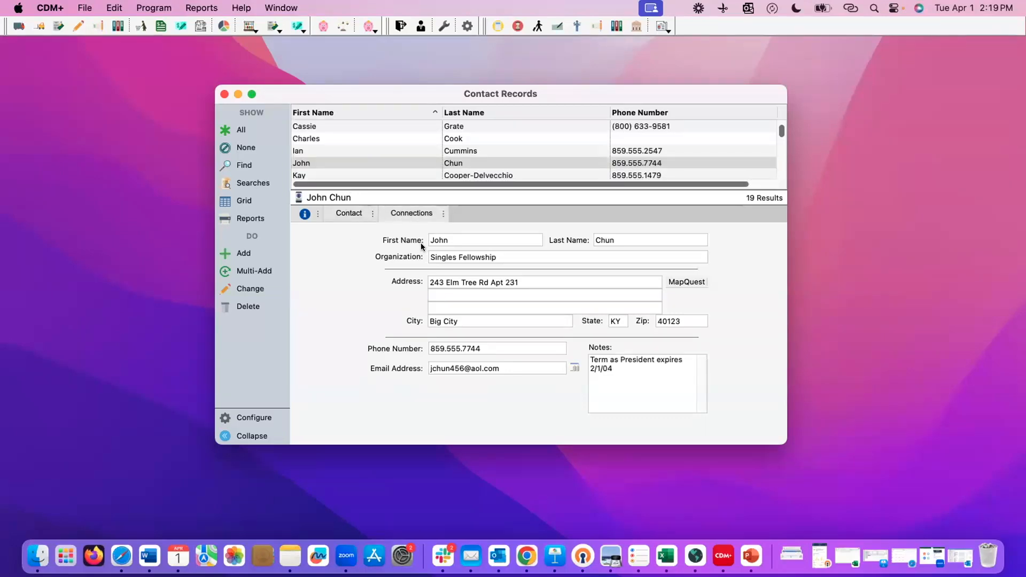
click(346, 214)
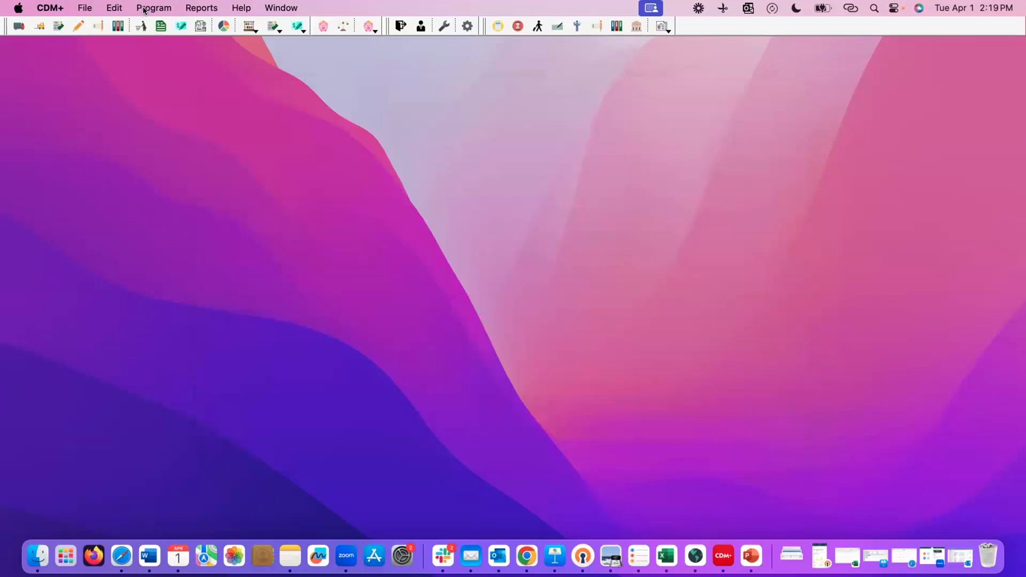
Step: Open Roommate's event schedule
click(143, 8)
mouse_move(160, 283)
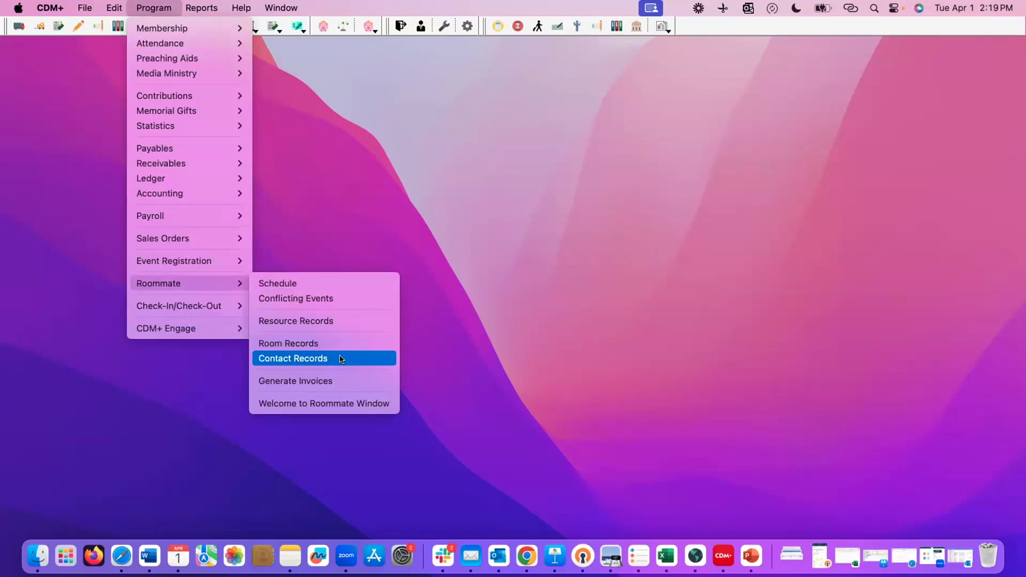
click(307, 282)
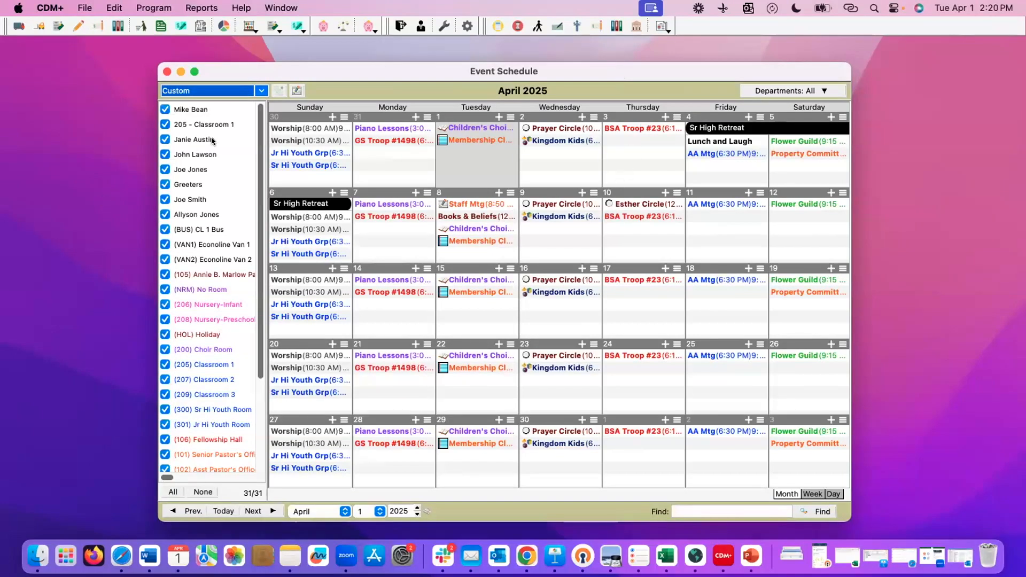
Step: Review the list of rooms and resources and limit the schedule to Classrooms 1, 2 and 3 and the Sr Hi and Jr Hi Youth Rooms
scroll(211, 140, down, 4)
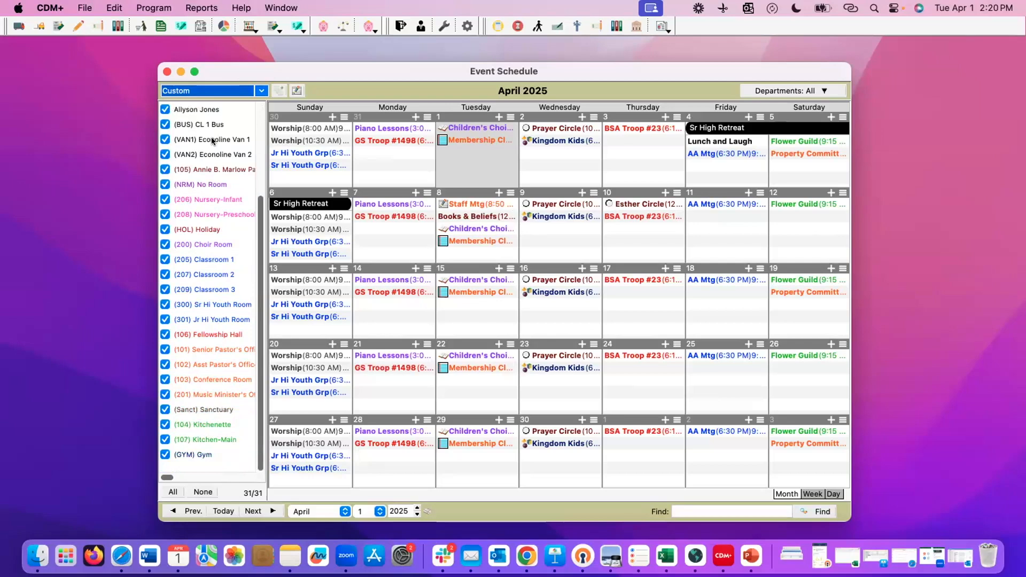
scroll(210, 137, up, 4)
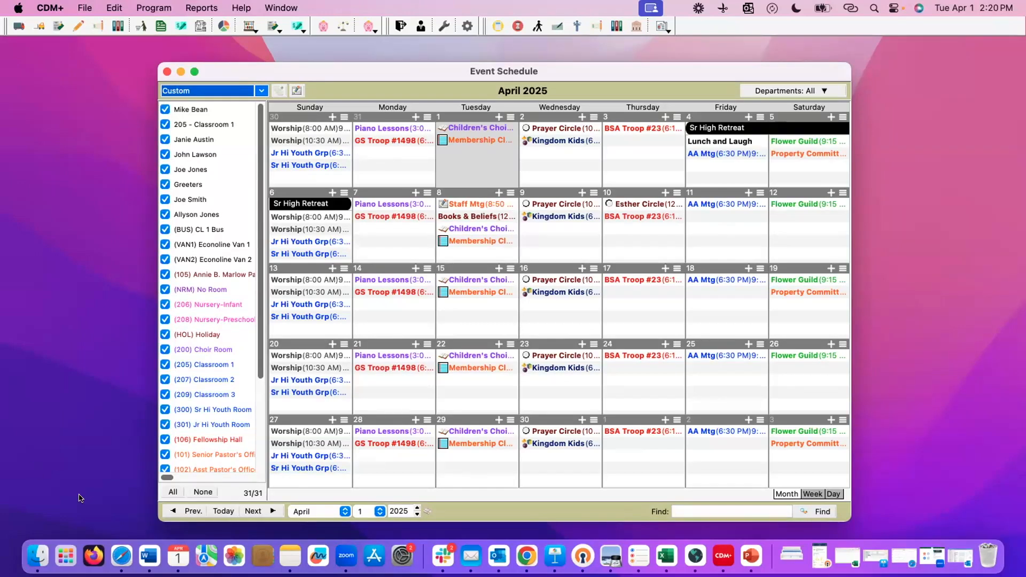
click(203, 492)
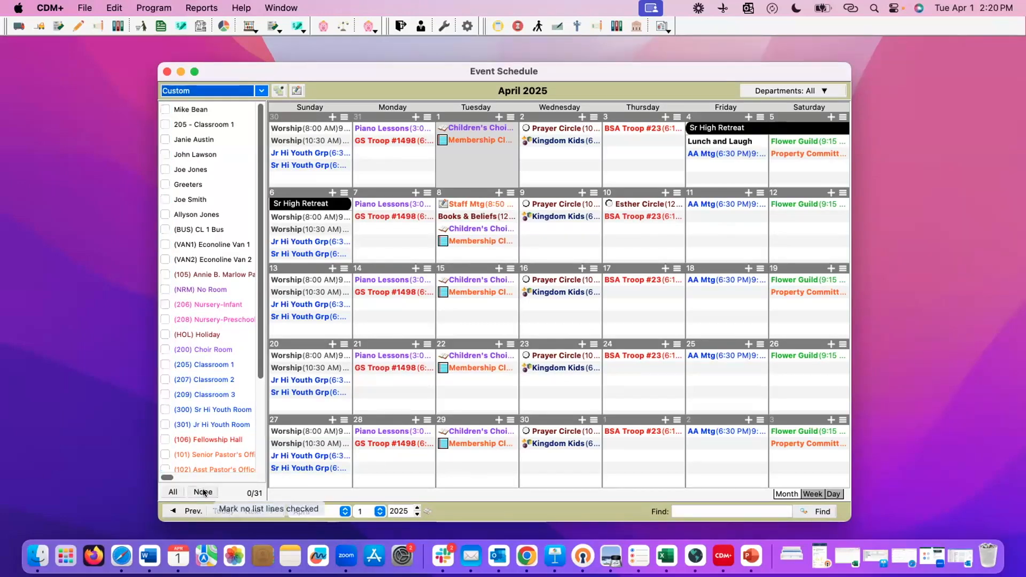
click(166, 366)
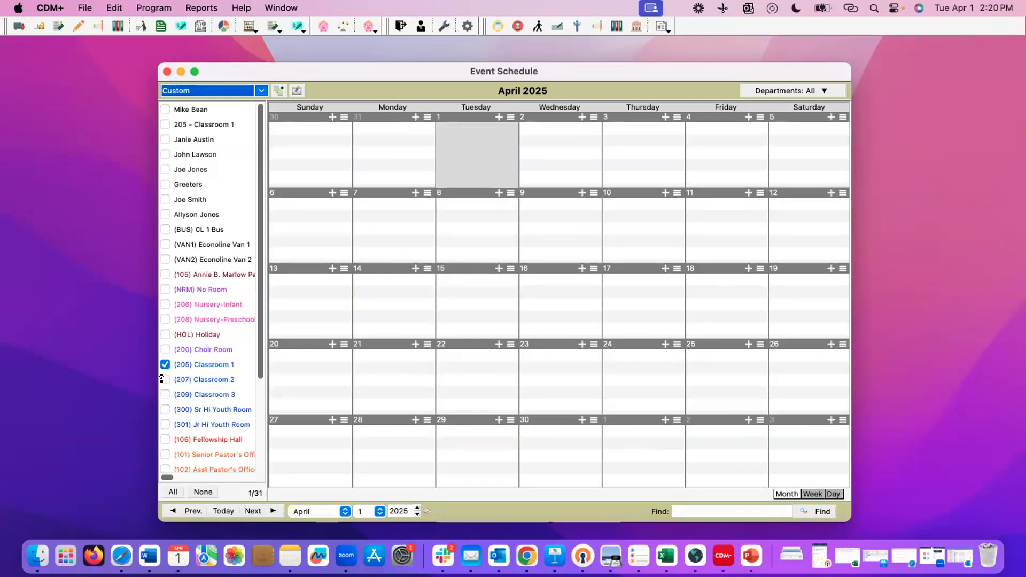
click(162, 379)
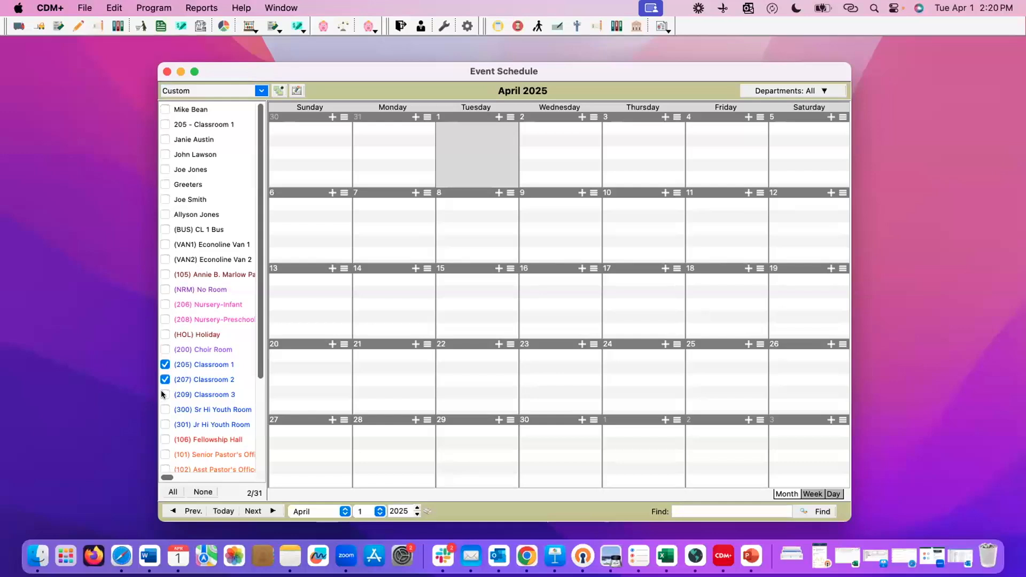
click(162, 392)
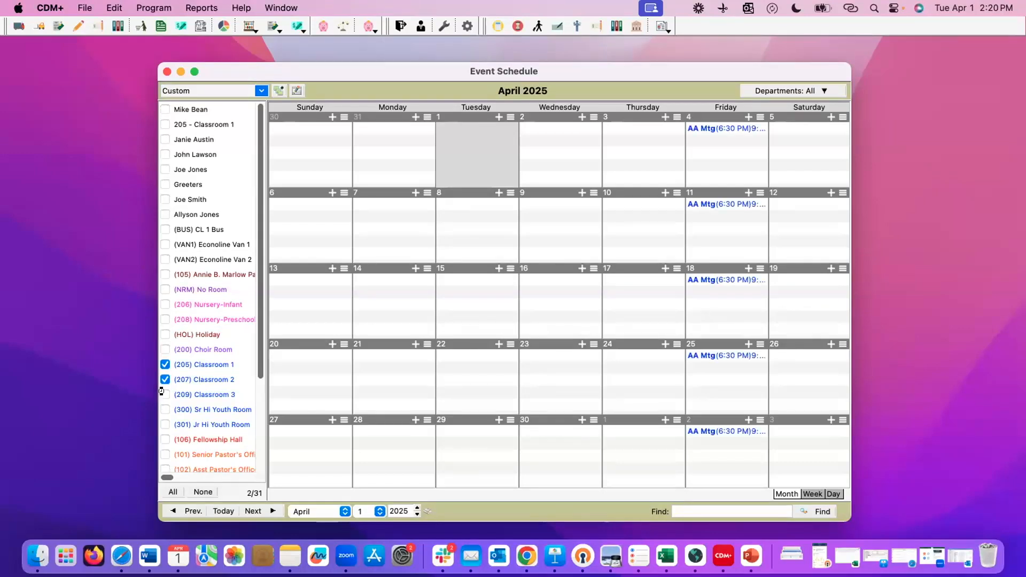
click(161, 409)
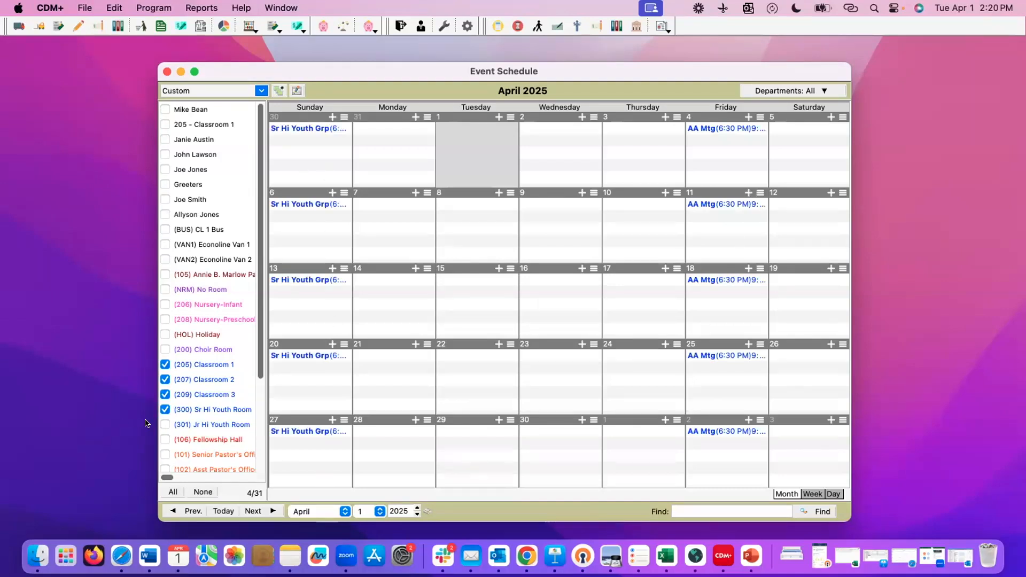
click(165, 423)
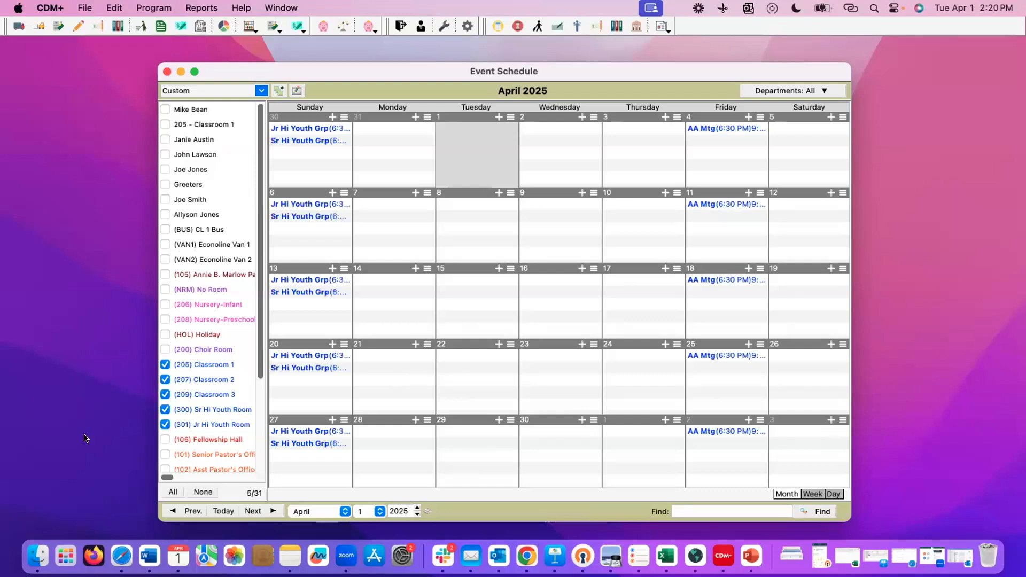
Step: Include all rooms and resources again and limit the schedule to the Christian Education department
click(171, 490)
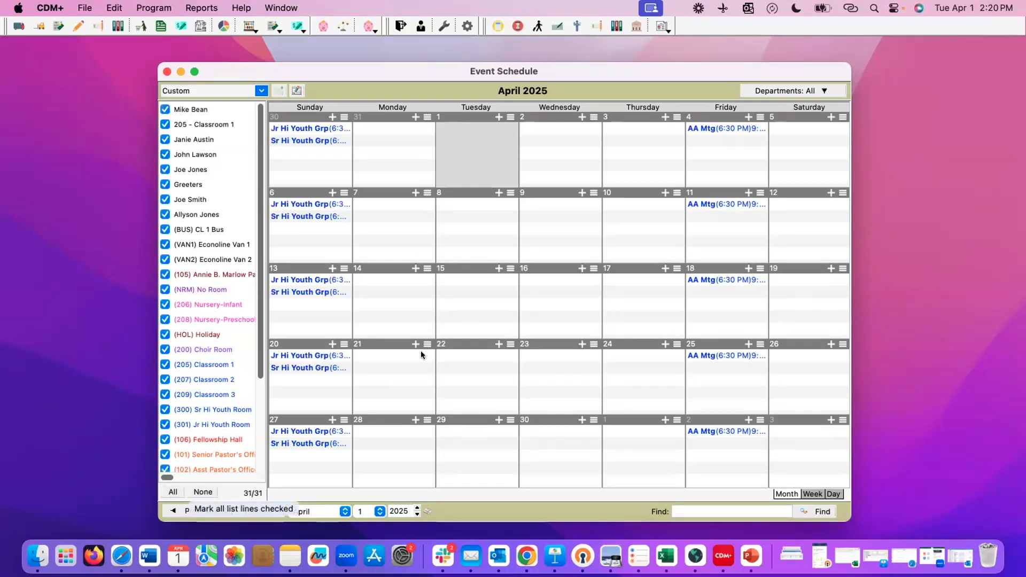
click(817, 91)
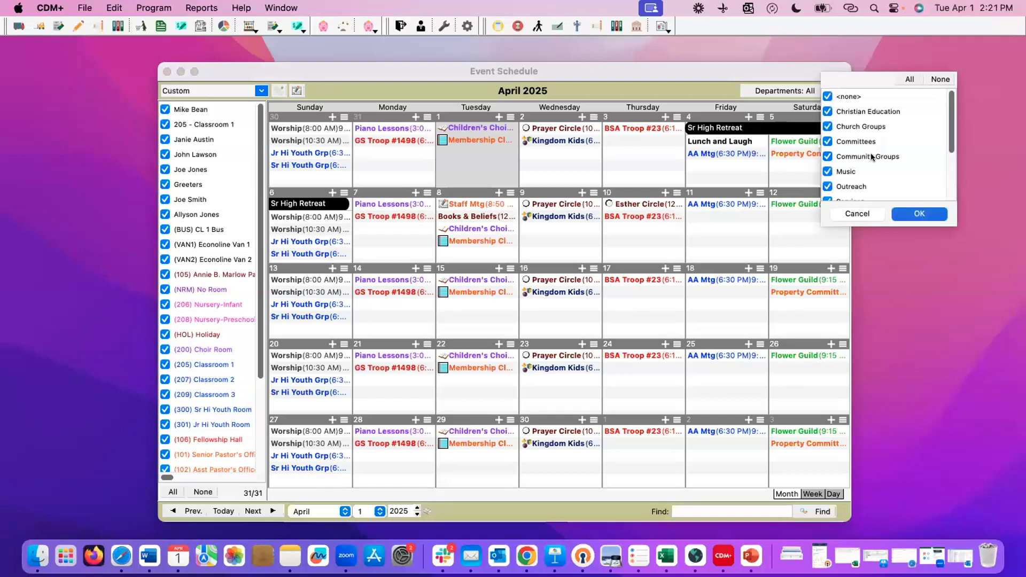
scroll(870, 153, down, 3)
scroll(871, 153, up, 3)
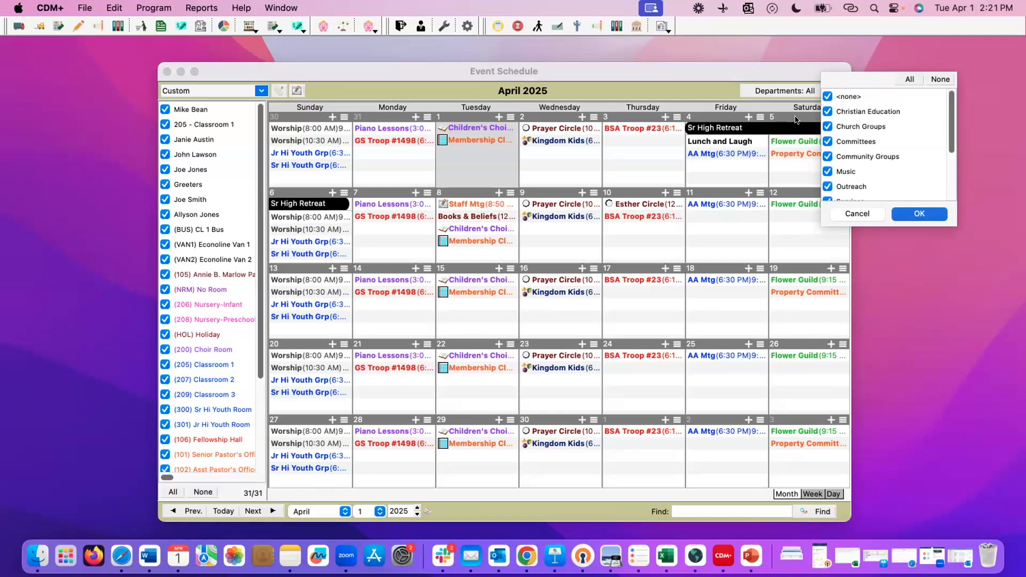
scroll(898, 175, down, 1)
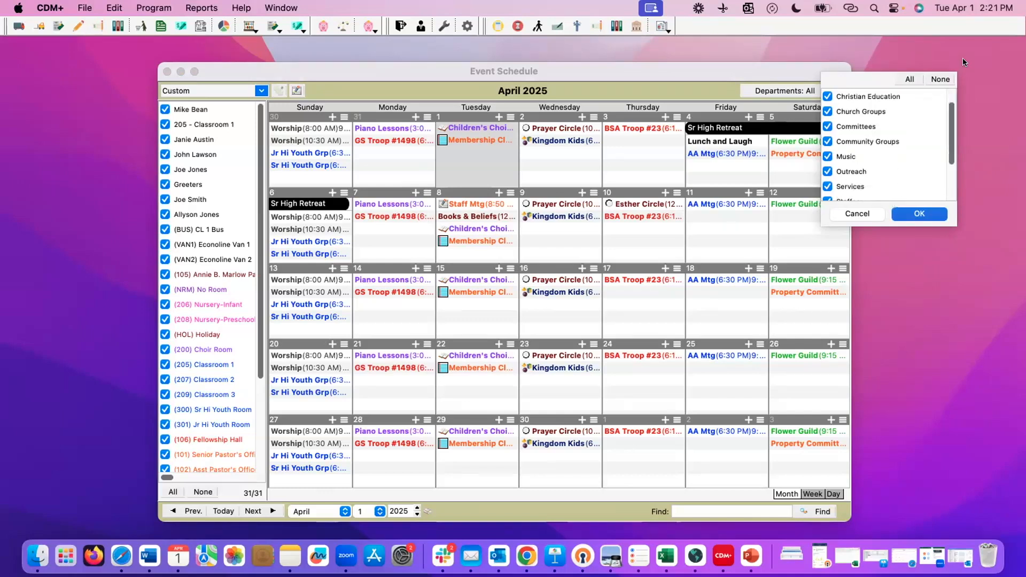
click(941, 79)
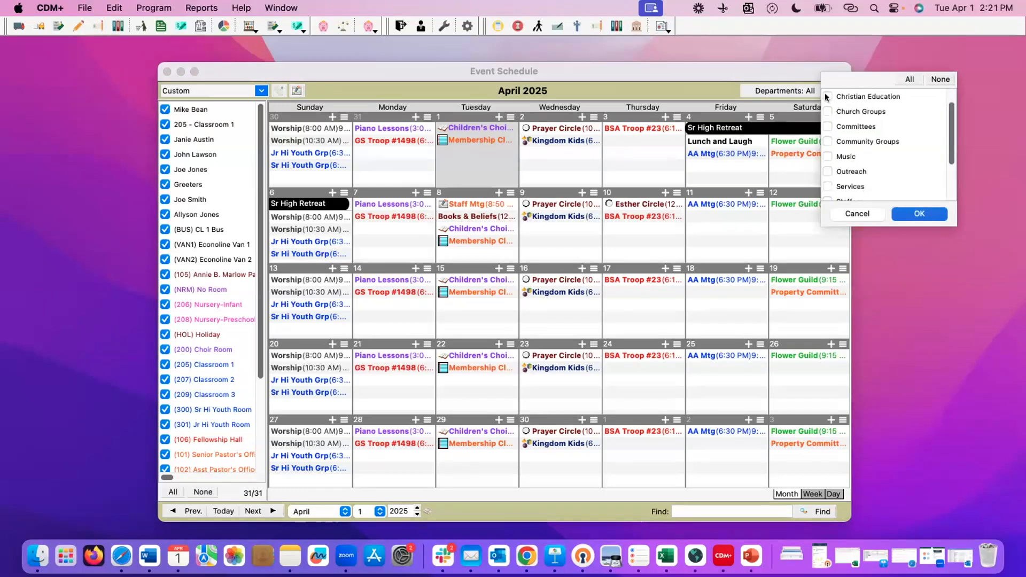
click(826, 97)
click(921, 214)
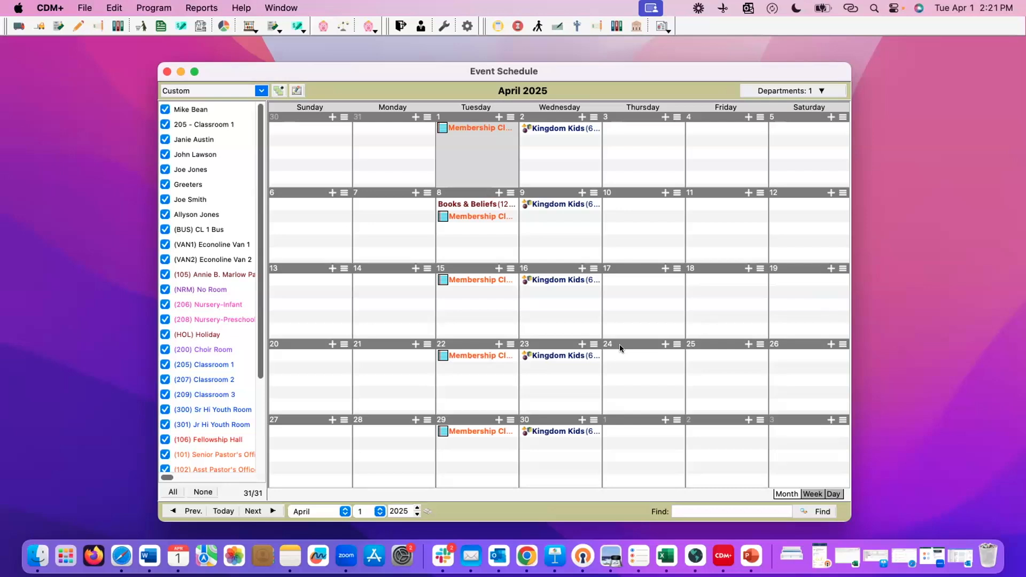
Step: Open the prompt for saving the current filter as a view, cancel it, and apply the saved Classrooms view
click(278, 90)
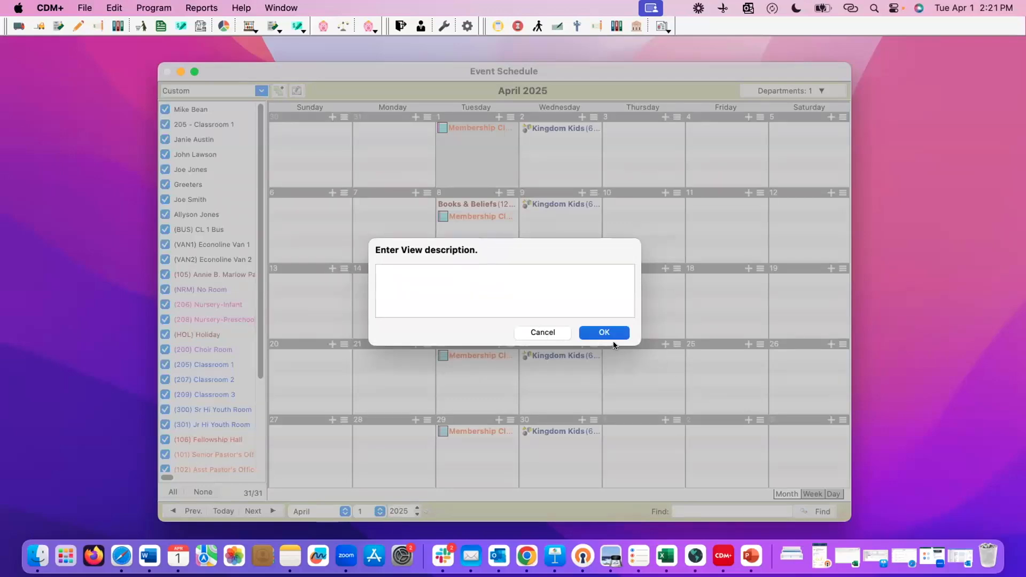
click(542, 332)
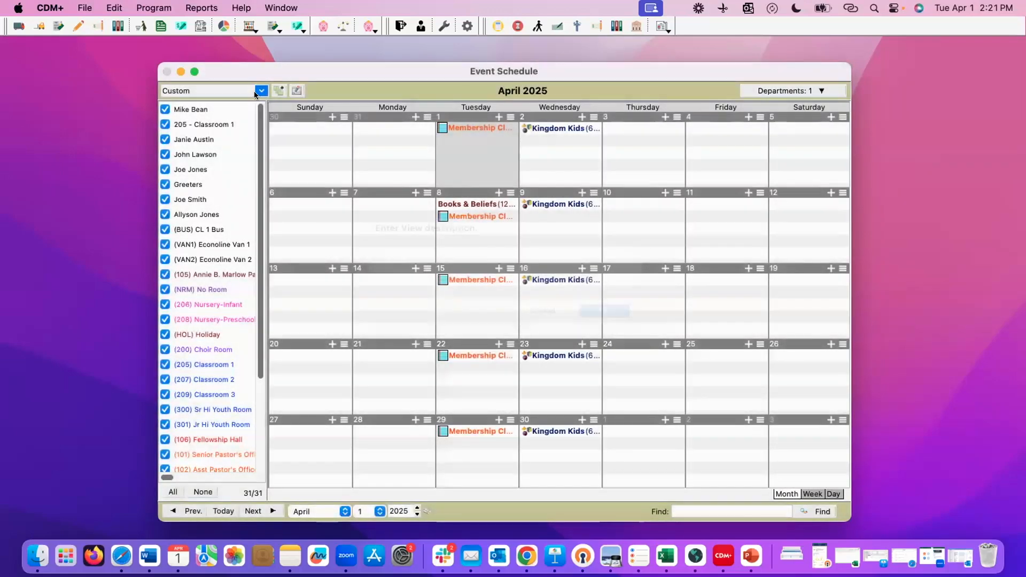
click(255, 91)
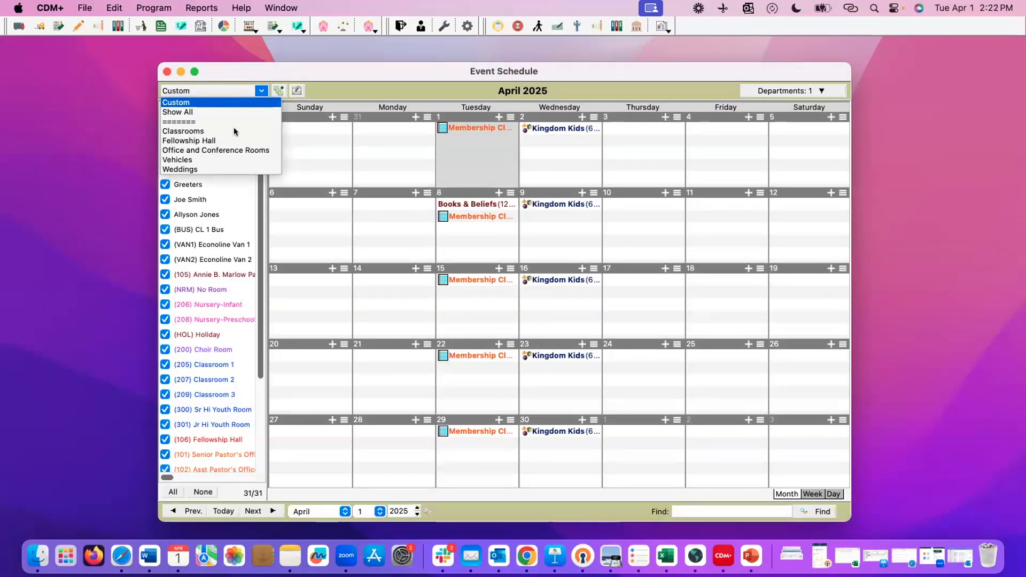
click(188, 130)
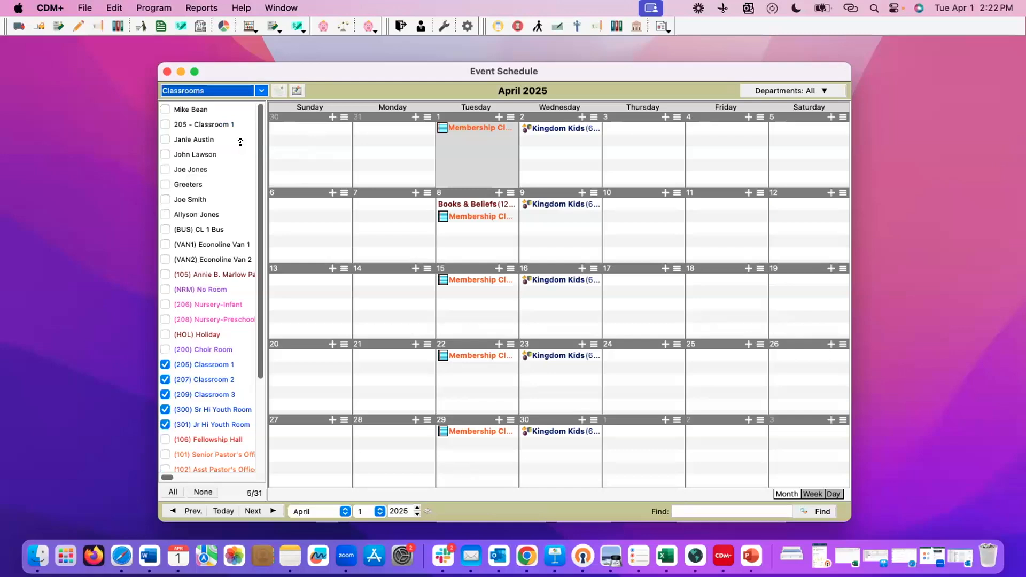
Step: View the schedule with the saved Fellowship Hall and Office and Conference Rooms views, and return to Show All
click(261, 91)
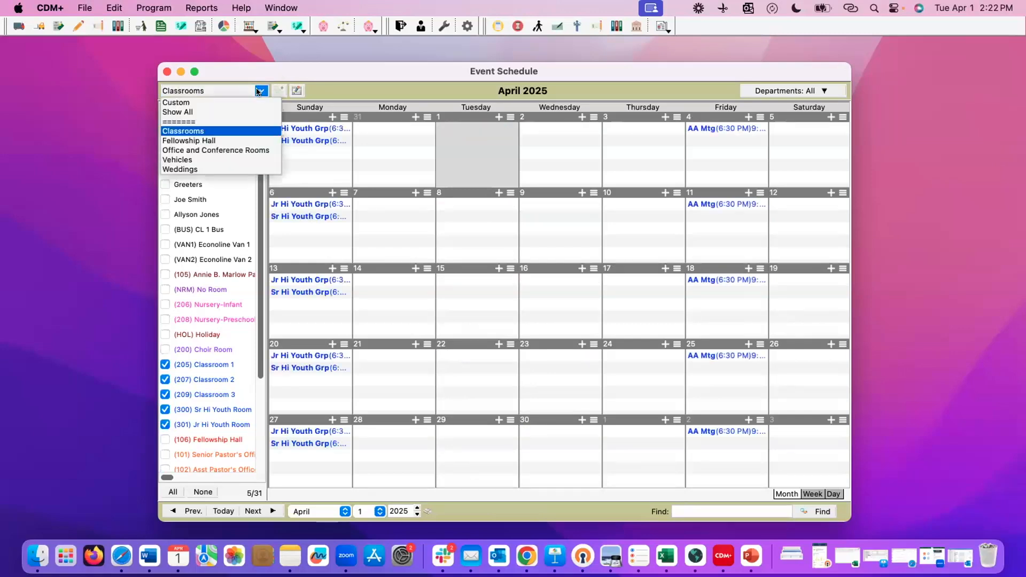
click(230, 141)
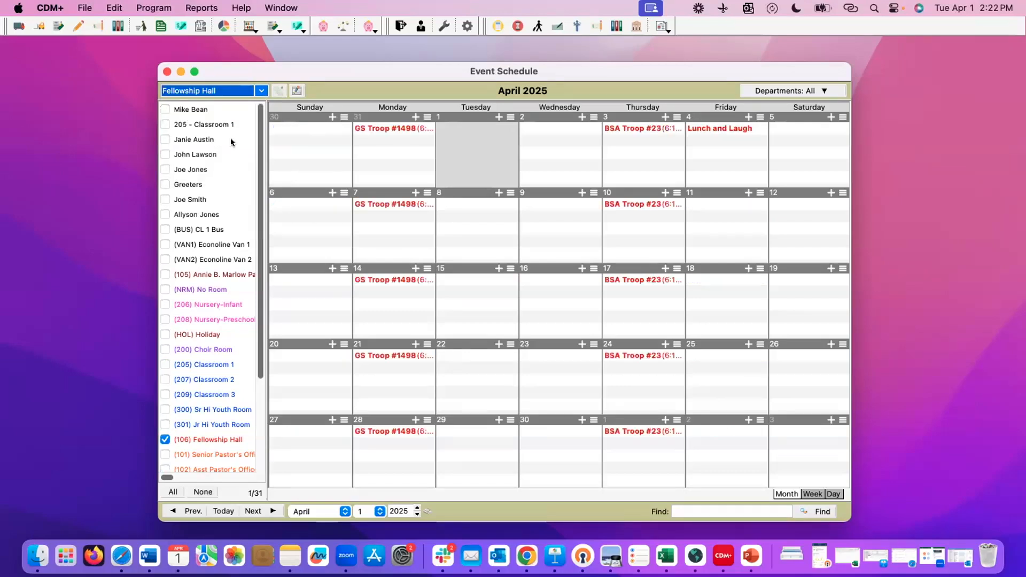
click(261, 91)
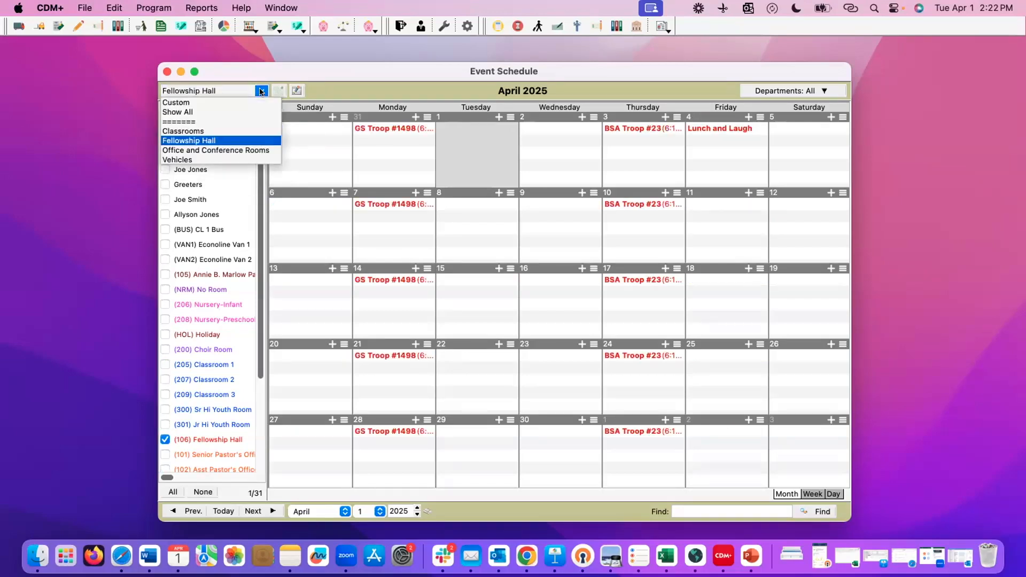
click(219, 150)
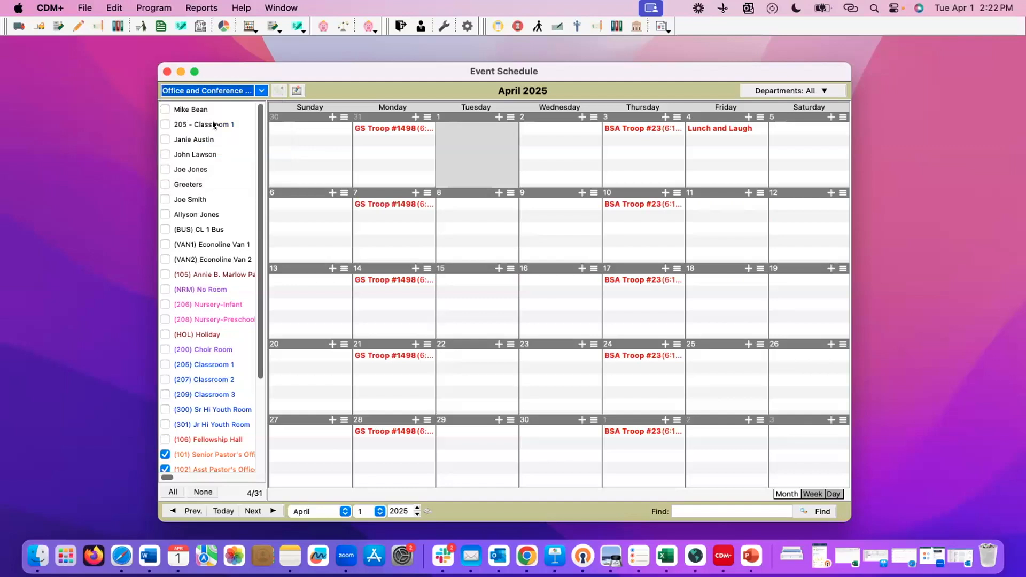
click(261, 91)
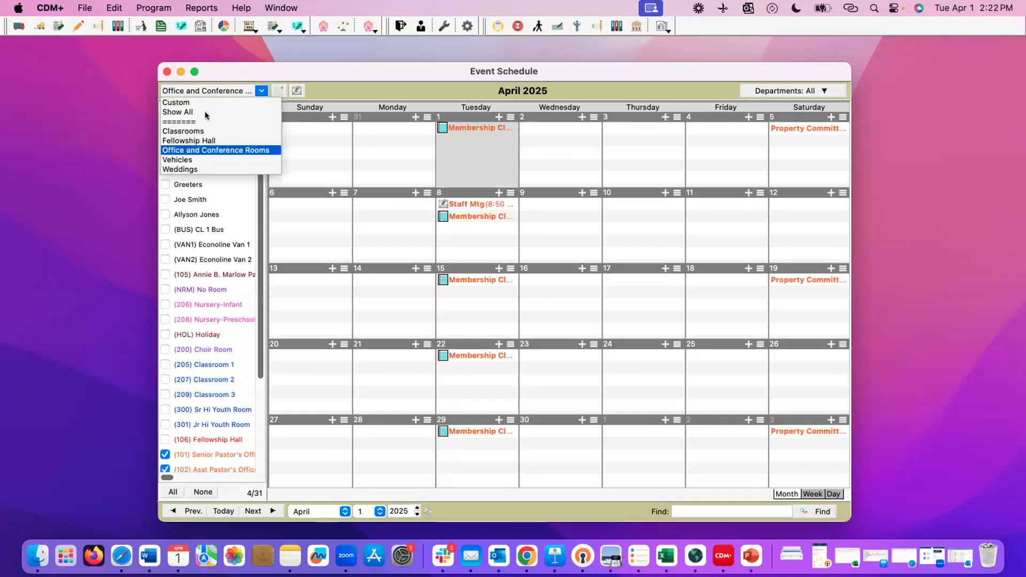
click(212, 102)
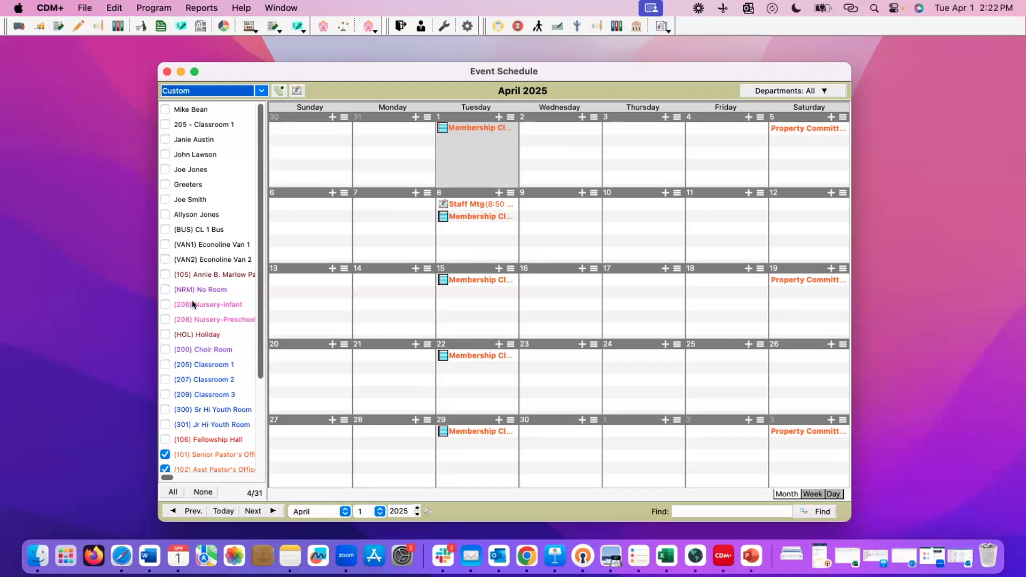
click(260, 92)
click(189, 110)
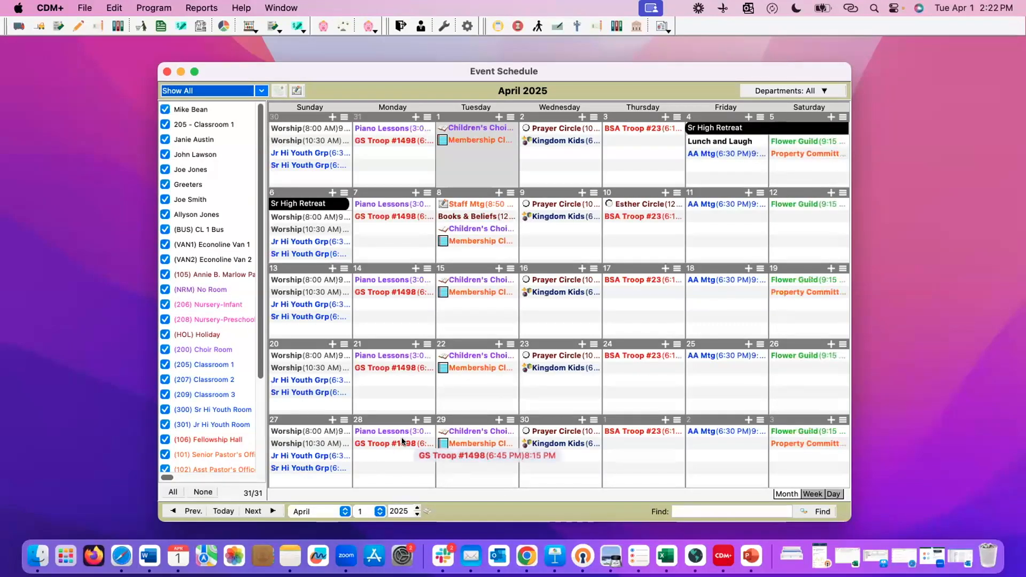
Step: View the schedule by week and by day, and return to the month display
click(811, 493)
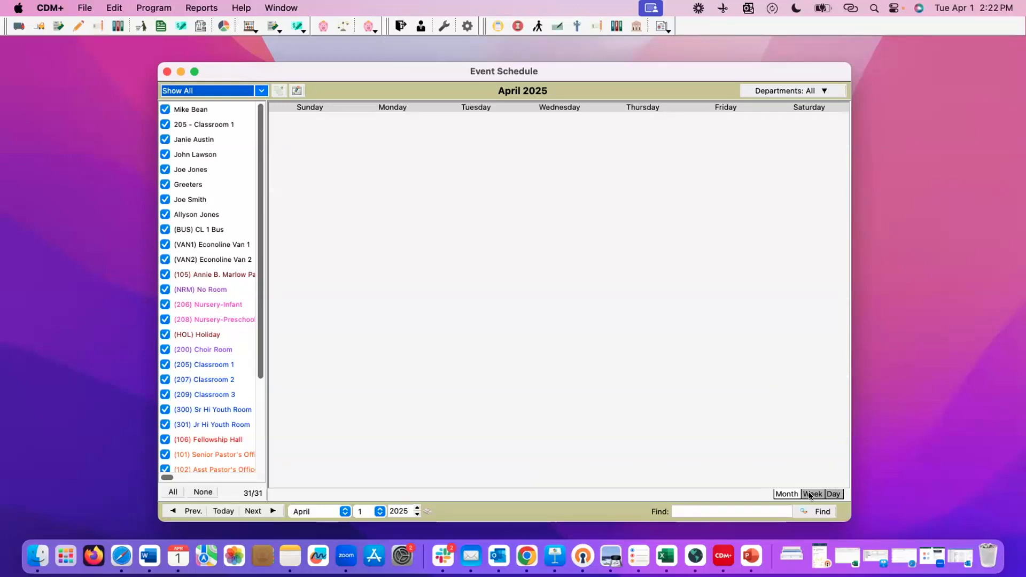
click(835, 494)
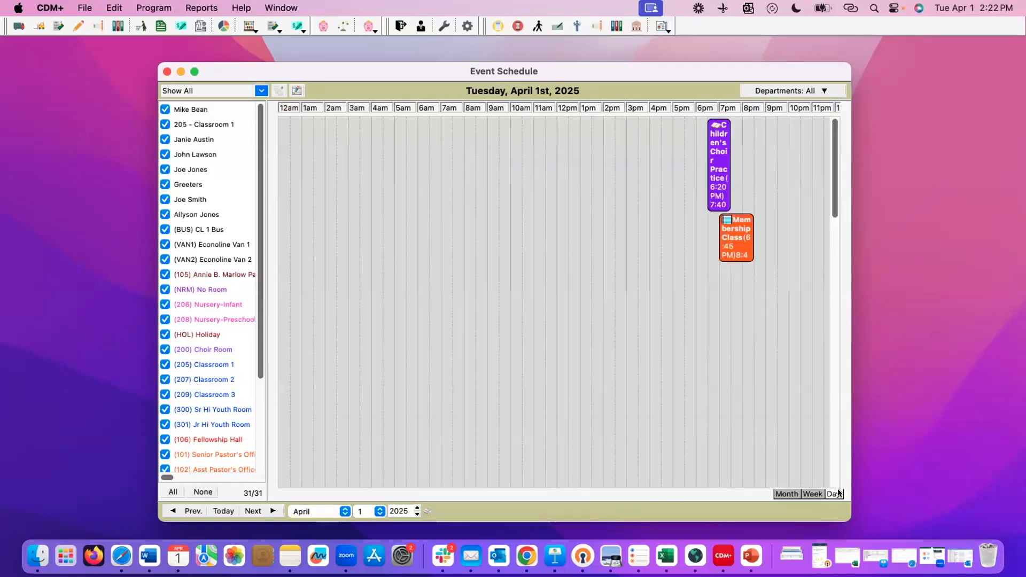
click(777, 494)
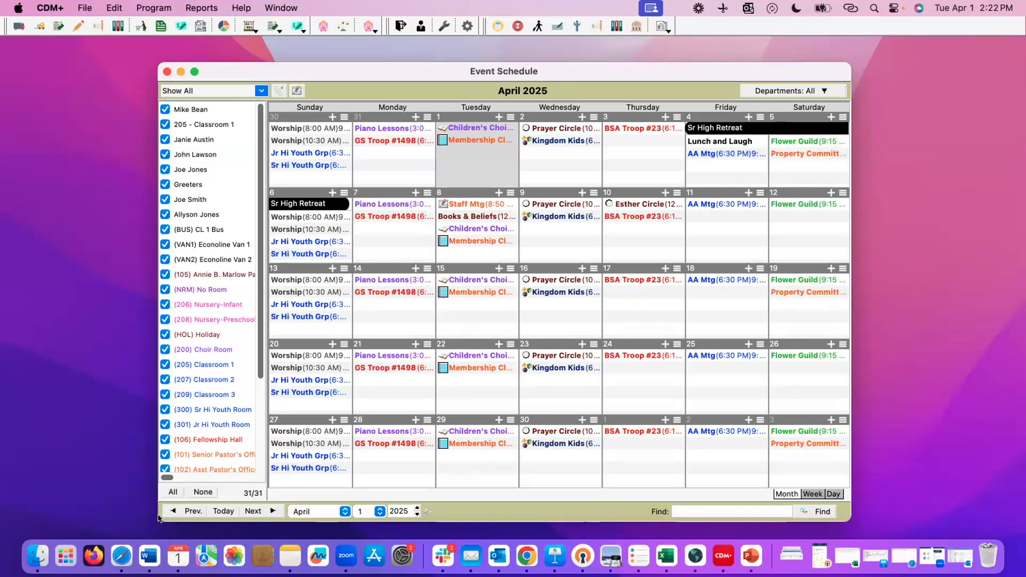
Step: Browse the schedule to May and December 2025, and return to today's date
click(259, 511)
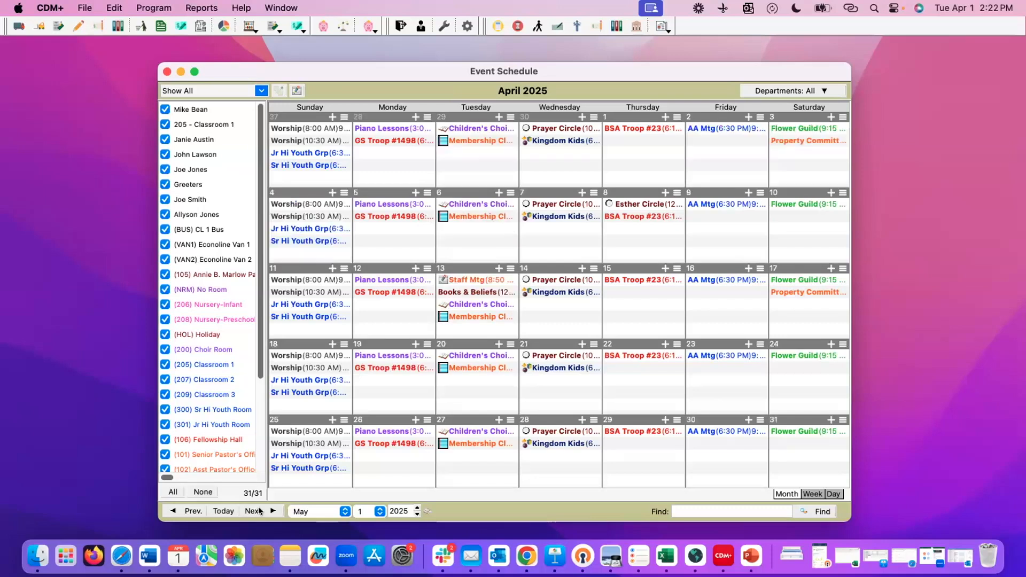
click(344, 511)
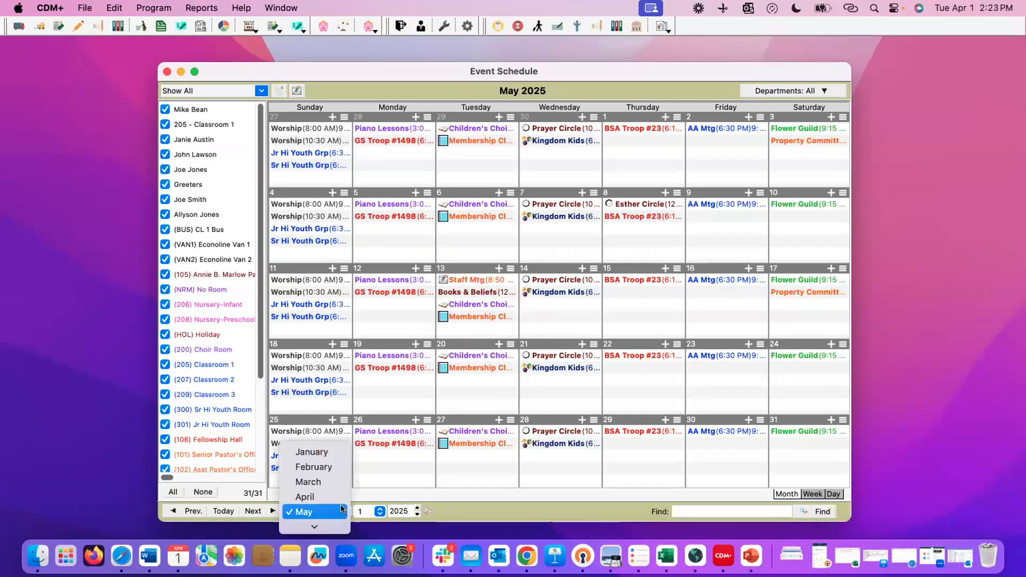
scroll(330, 507, down, 3)
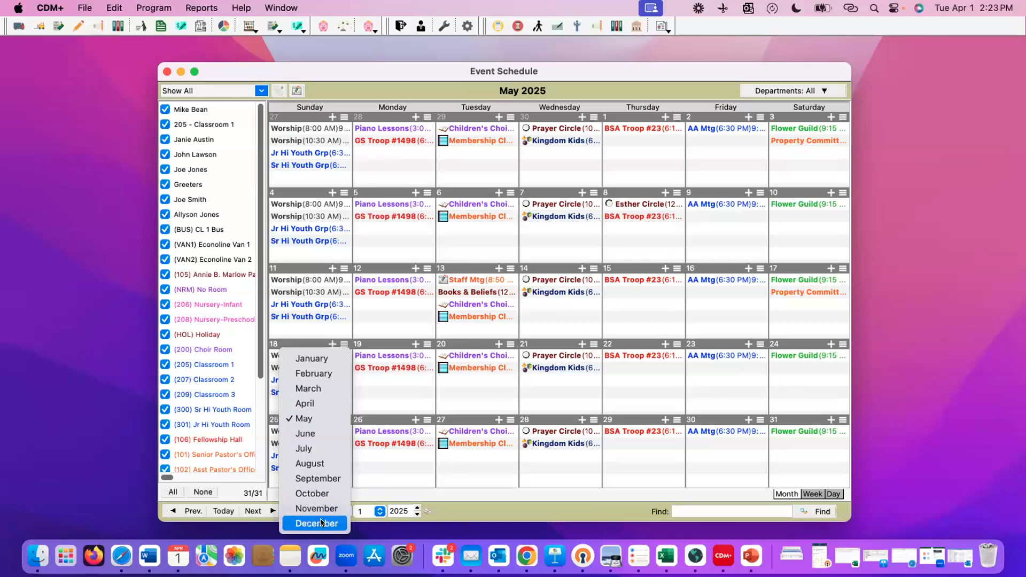
click(321, 523)
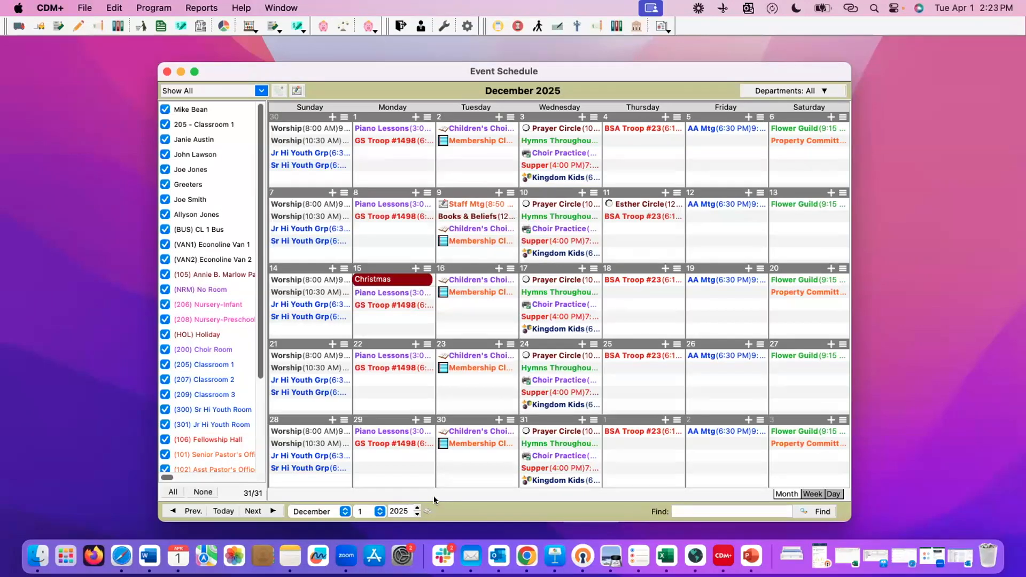
click(223, 510)
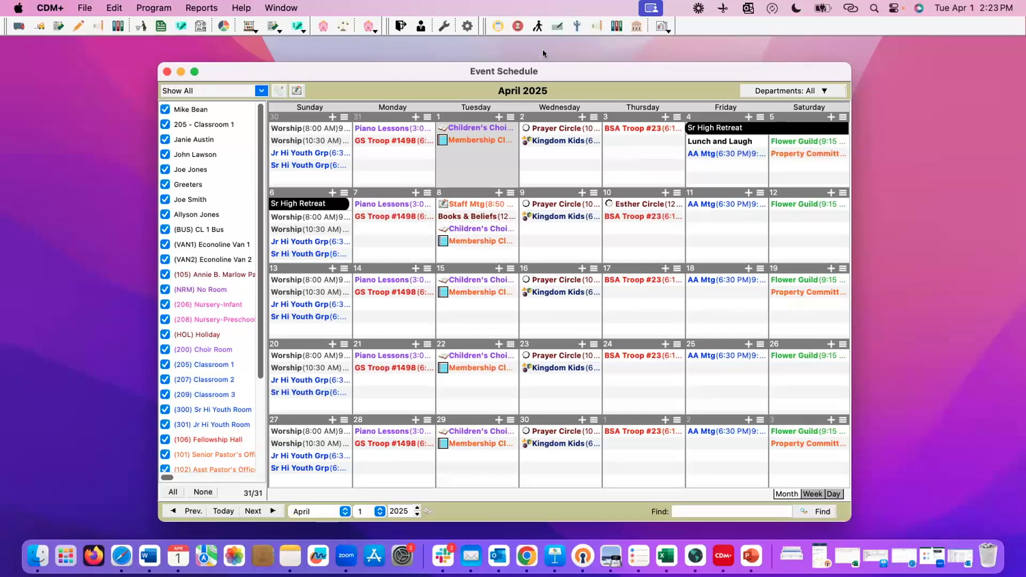
Step: Shift the Event Schedule window slightly and switch to the Church Calendar window in Safari
drag(569, 69, 604, 67)
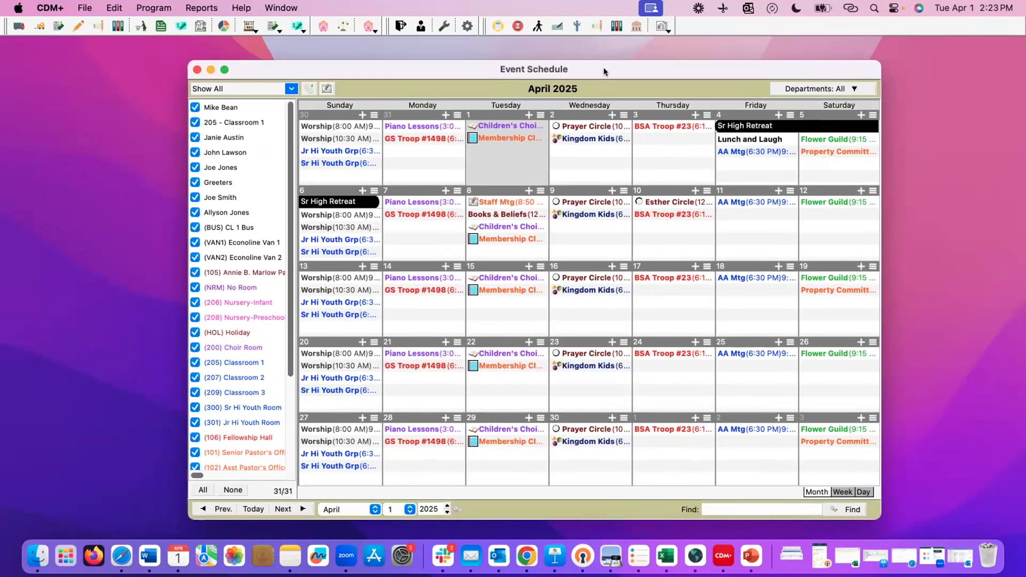
right_click(131, 551)
click(170, 403)
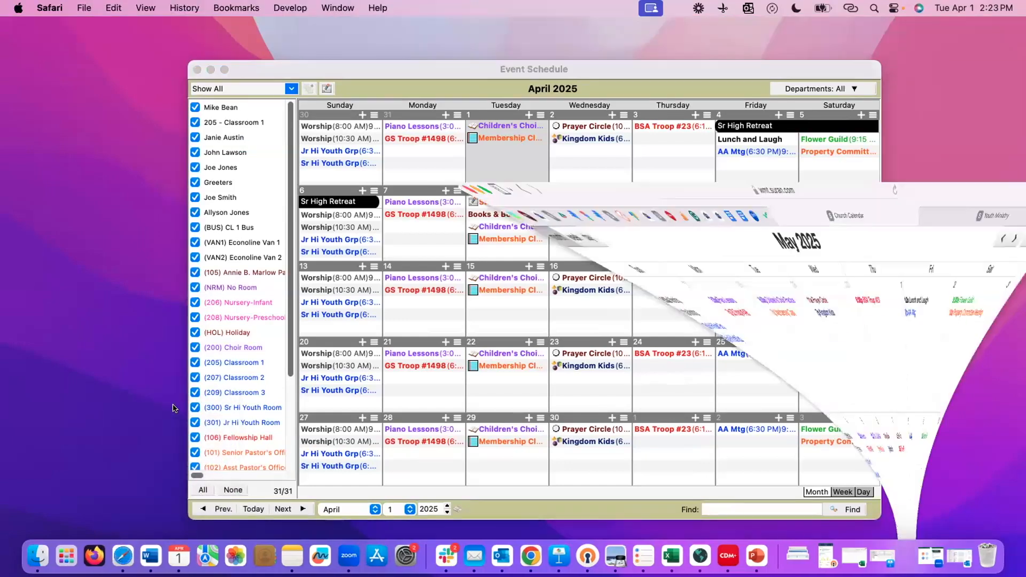
Step: Arrange and resize the browser window to show the full calendar width, and display April 2025 in the Church Calendar
drag(350, 29, 264, 26)
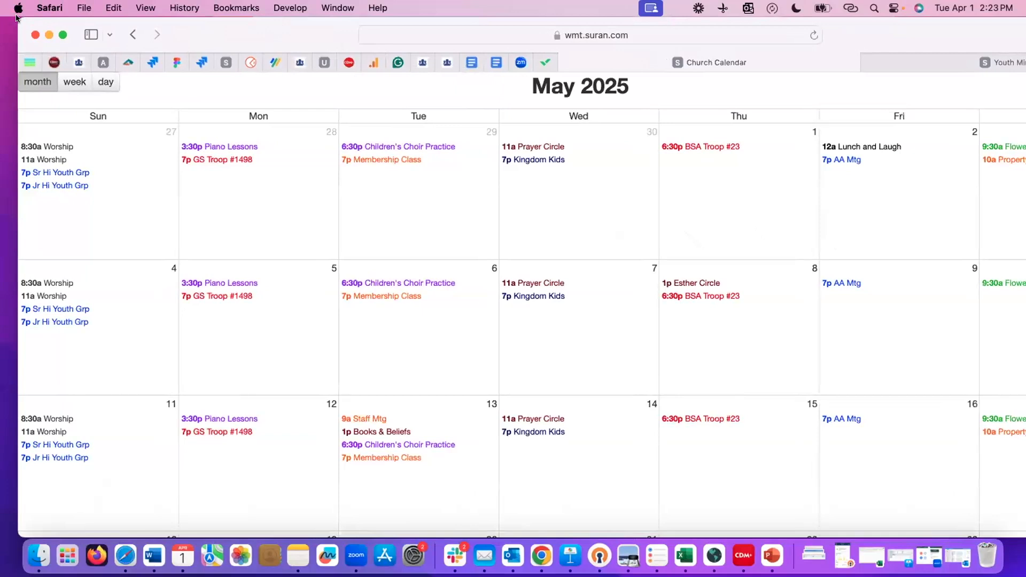
drag(18, 19, 223, 71)
drag(405, 85, 227, 84)
click(880, 136)
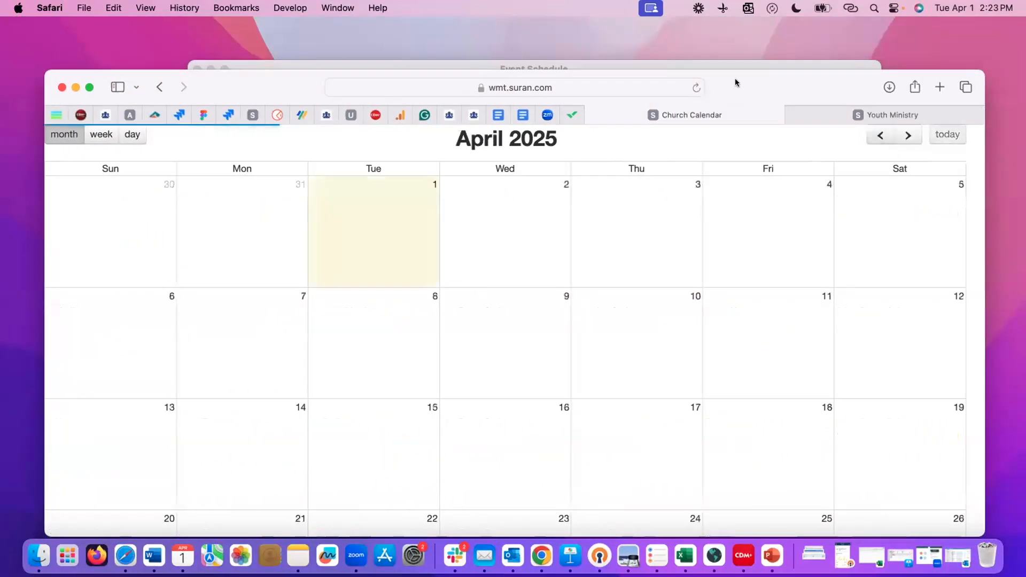
drag(736, 79, 735, 34)
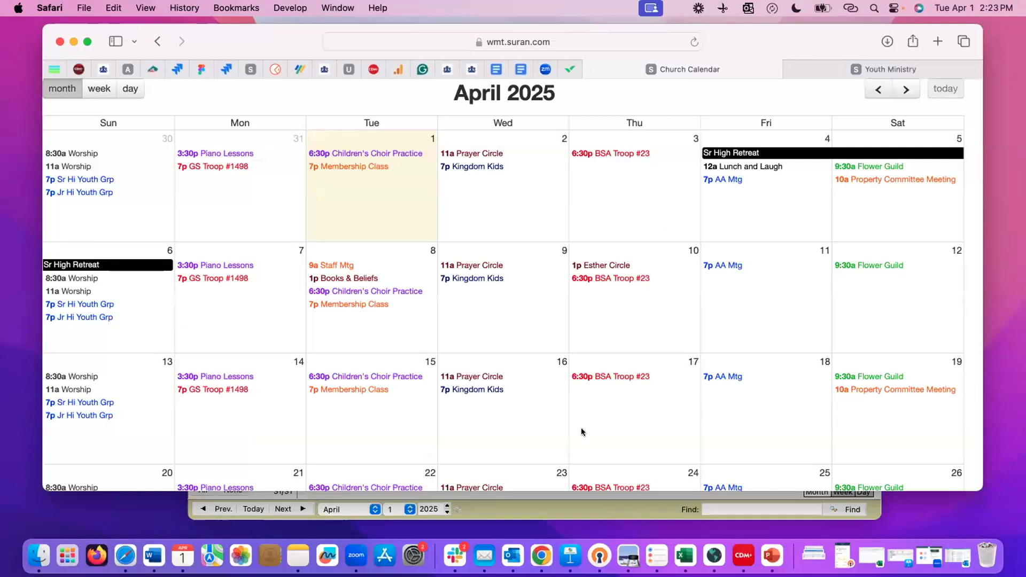
drag(513, 491, 513, 526)
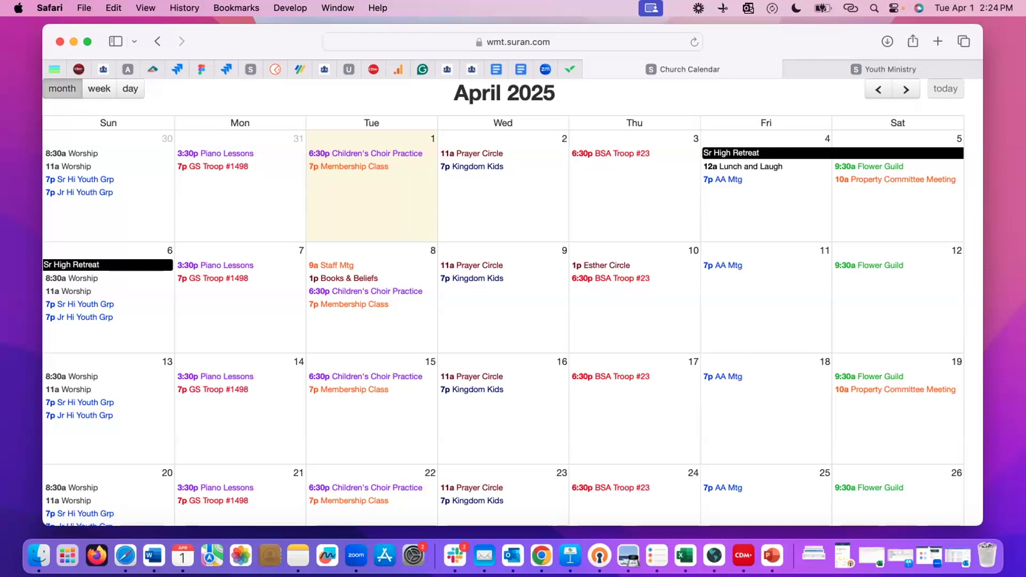
Step: View the Youth Ministry calendar and return to the Church Calendar
click(822, 62)
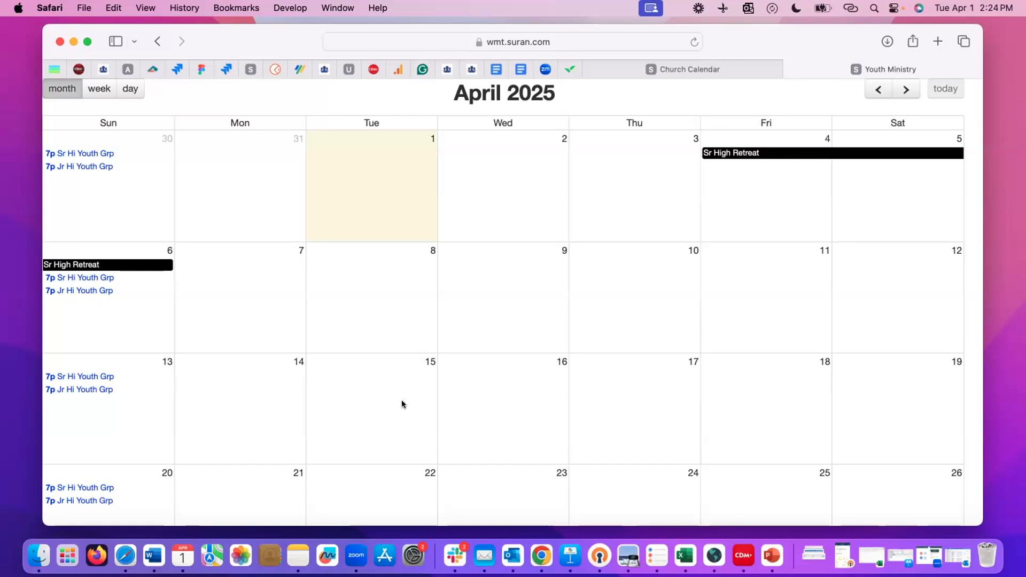
click(756, 73)
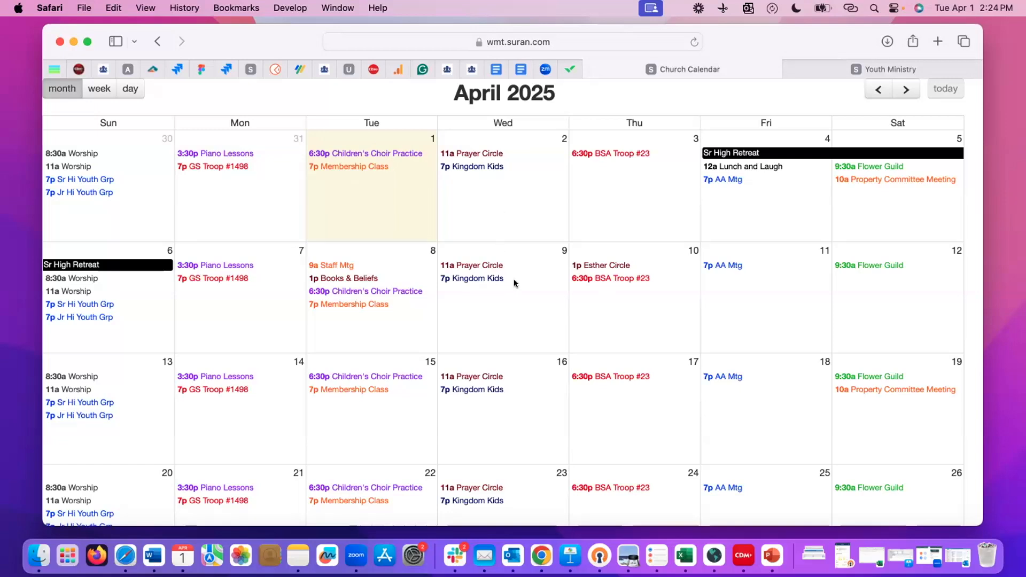
Step: View the Church Calendar by week, day and month, and browse to May 2025 and back to April
click(102, 91)
click(124, 89)
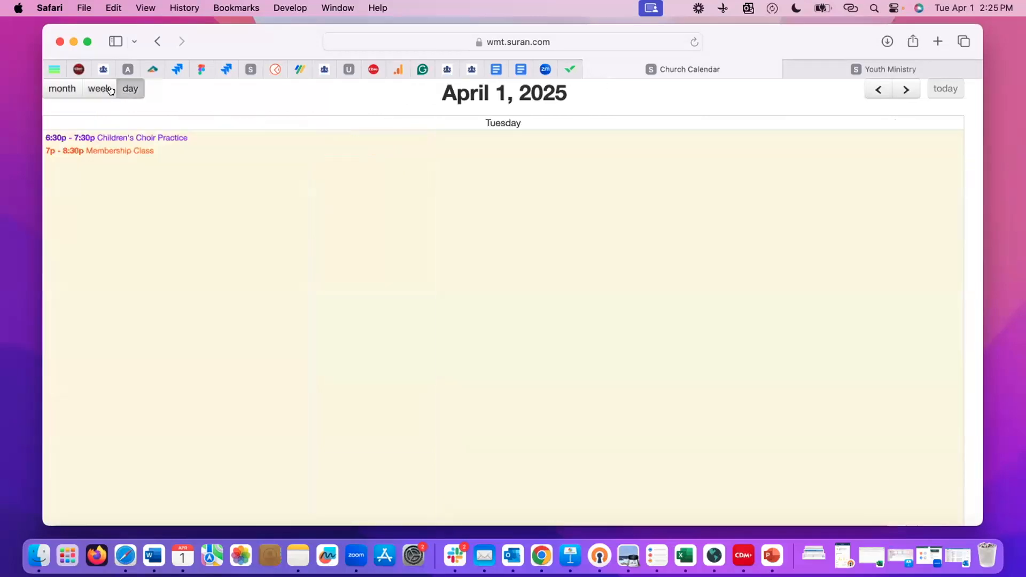
click(61, 88)
click(901, 89)
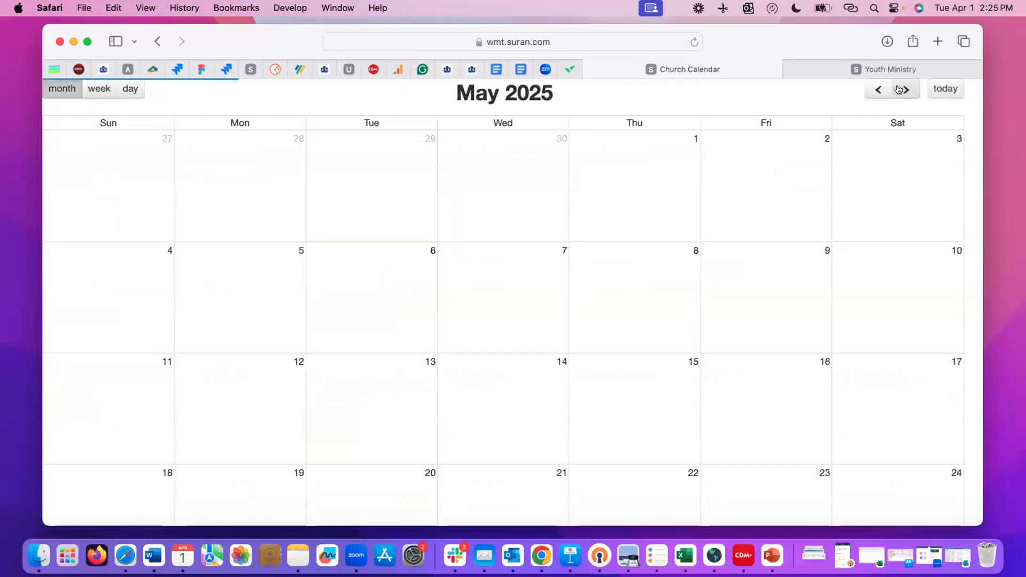
click(877, 92)
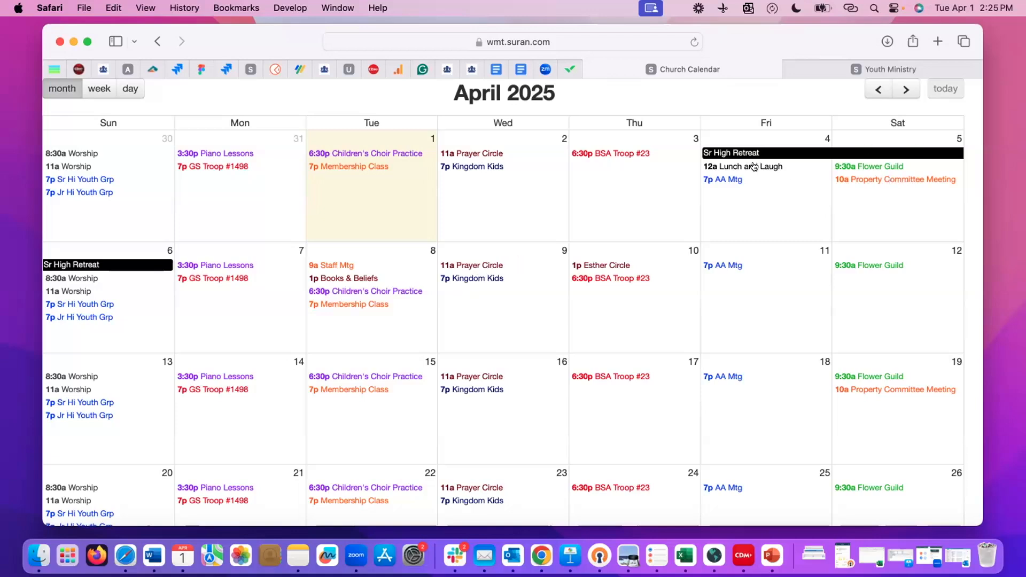
Step: Review the rooms, times and contact details of the Sr High Retreat event starting April 4, and close them
click(771, 153)
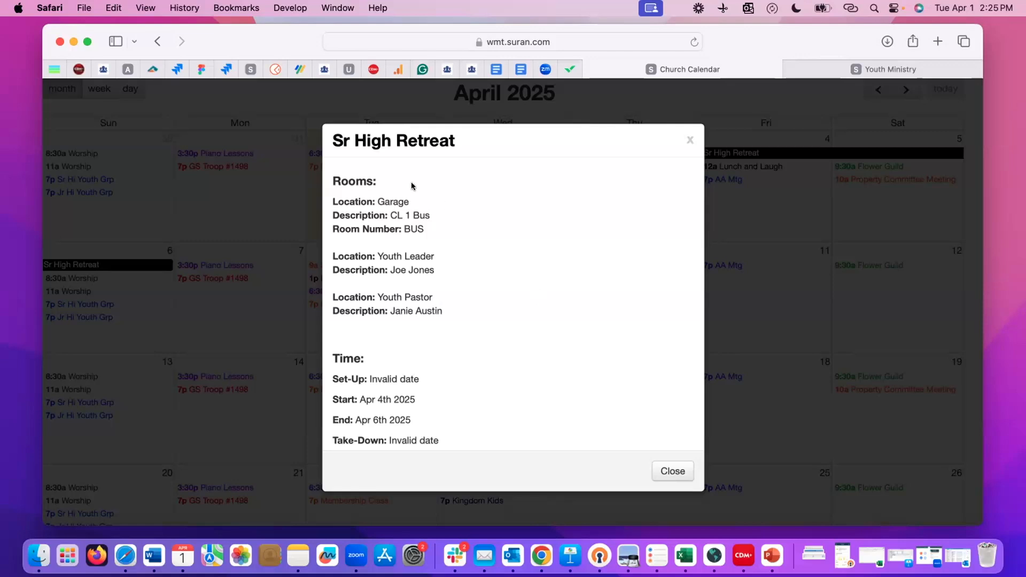
scroll(510, 256, down, 2)
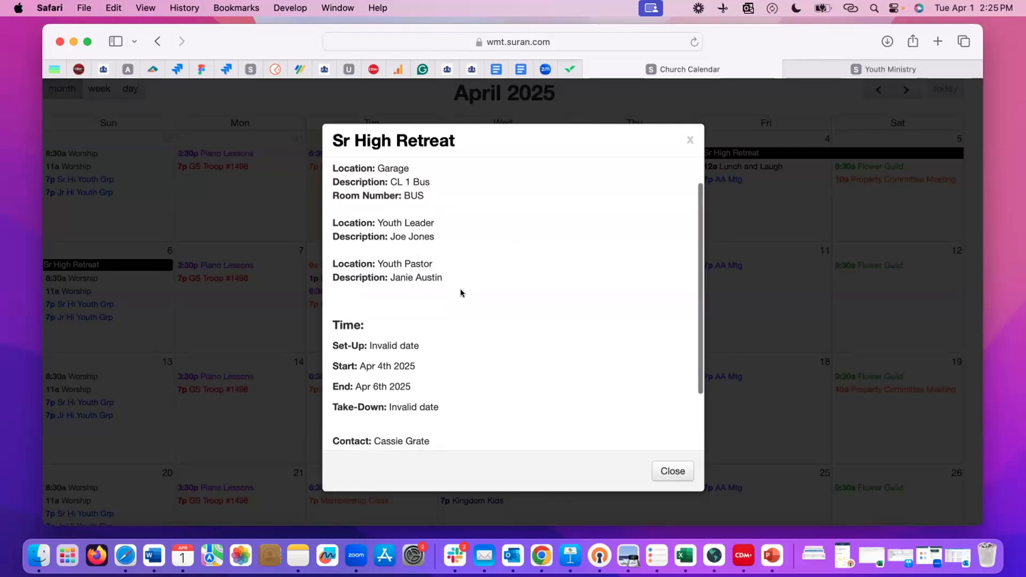
scroll(460, 293, down, 4)
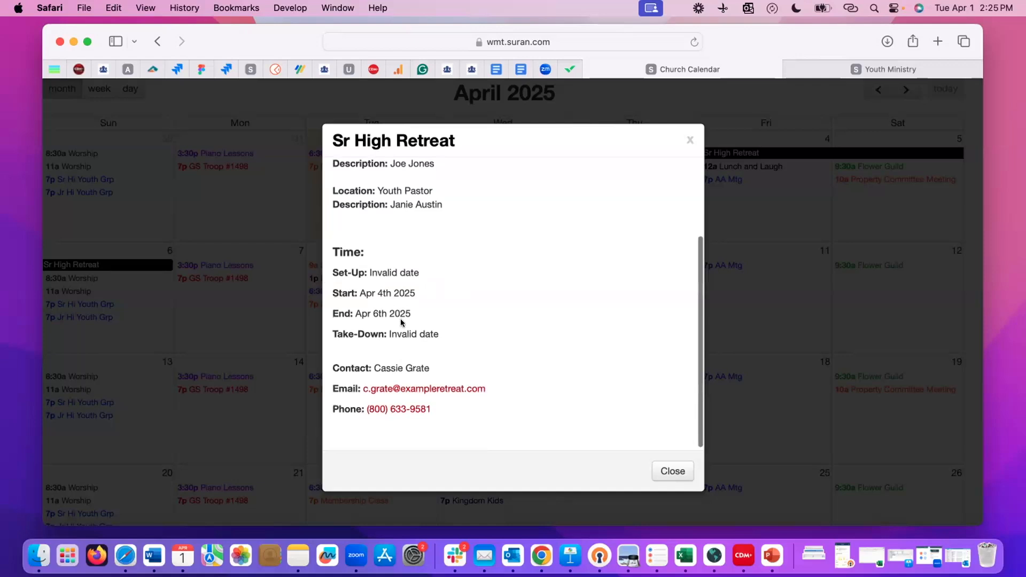
scroll(487, 350, down, 1)
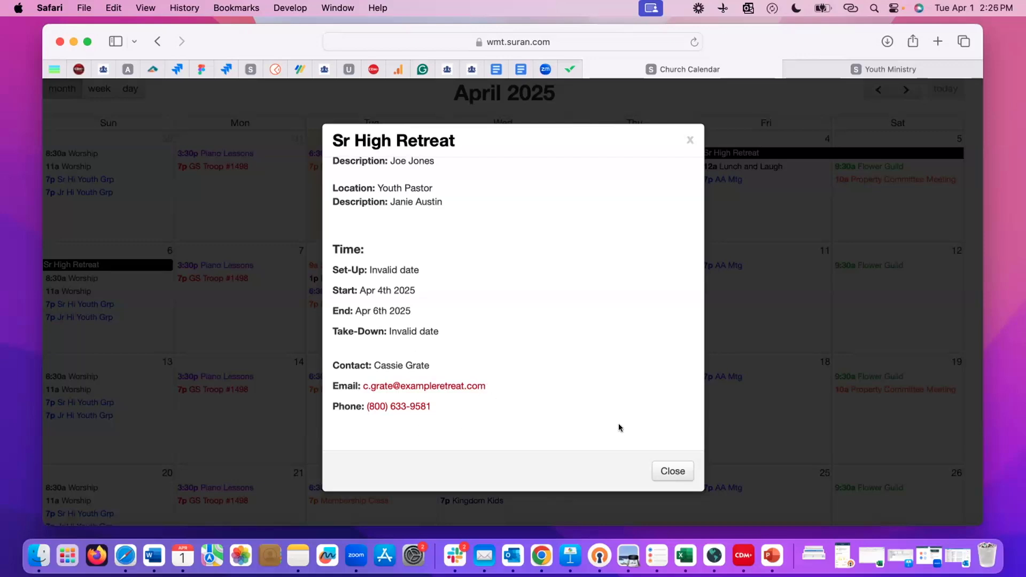
scroll(603, 412, up, 5)
scroll(603, 411, down, 5)
click(674, 472)
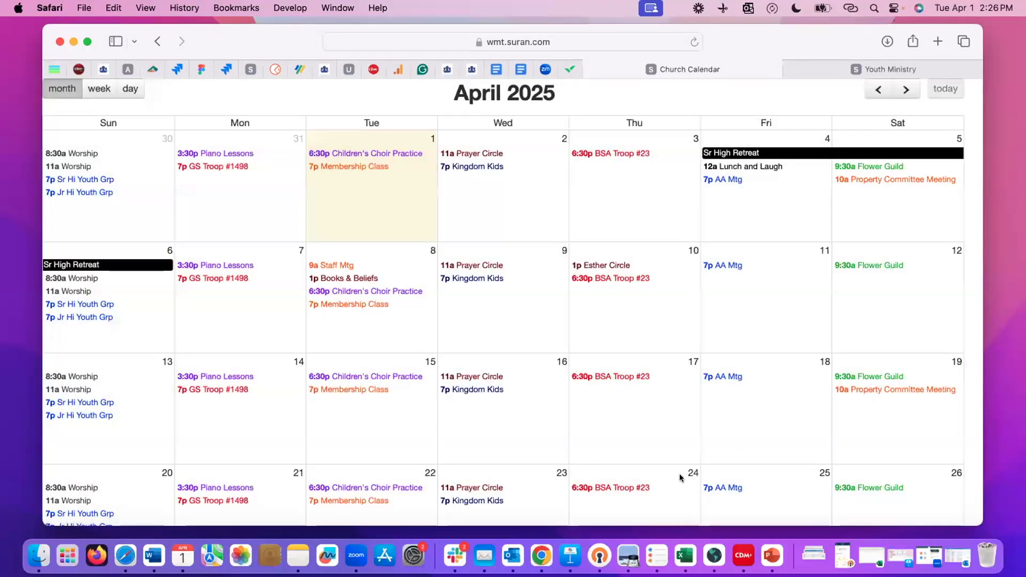
Step: Close the web calendar and open the Roommate schedule format settings in the CDM+ user preferences
click(71, 41)
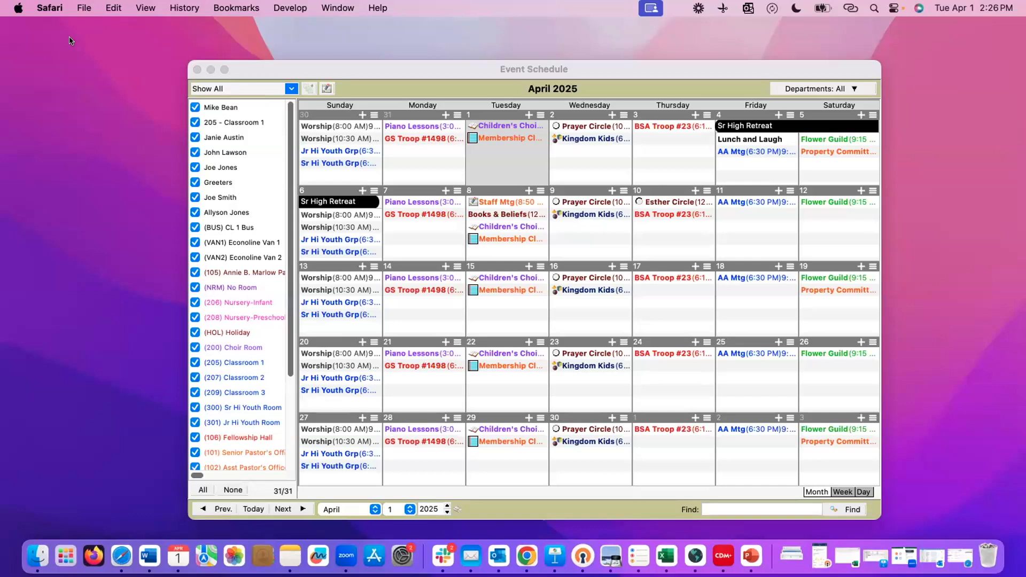
drag(313, 63, 463, 58)
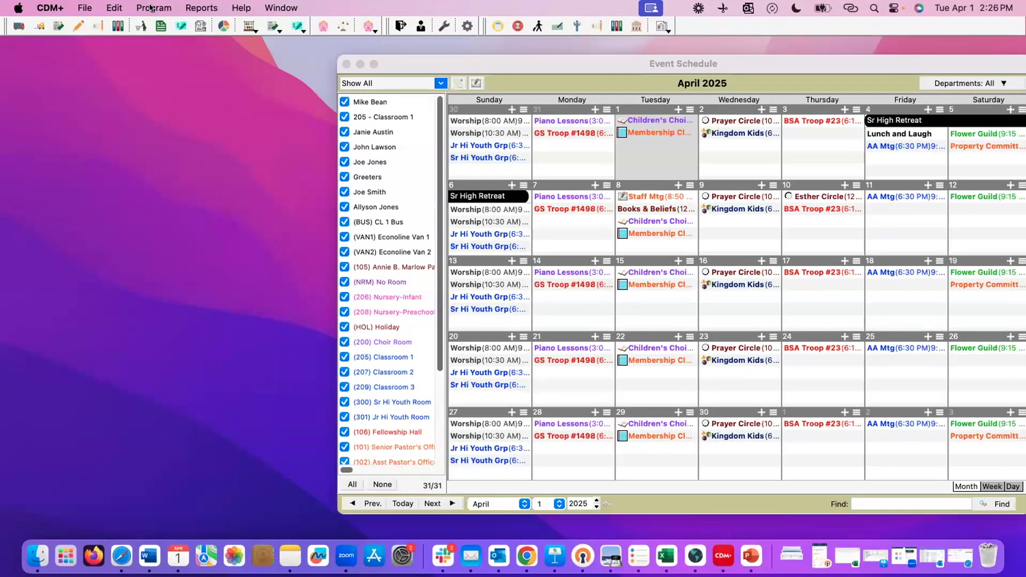
click(50, 8)
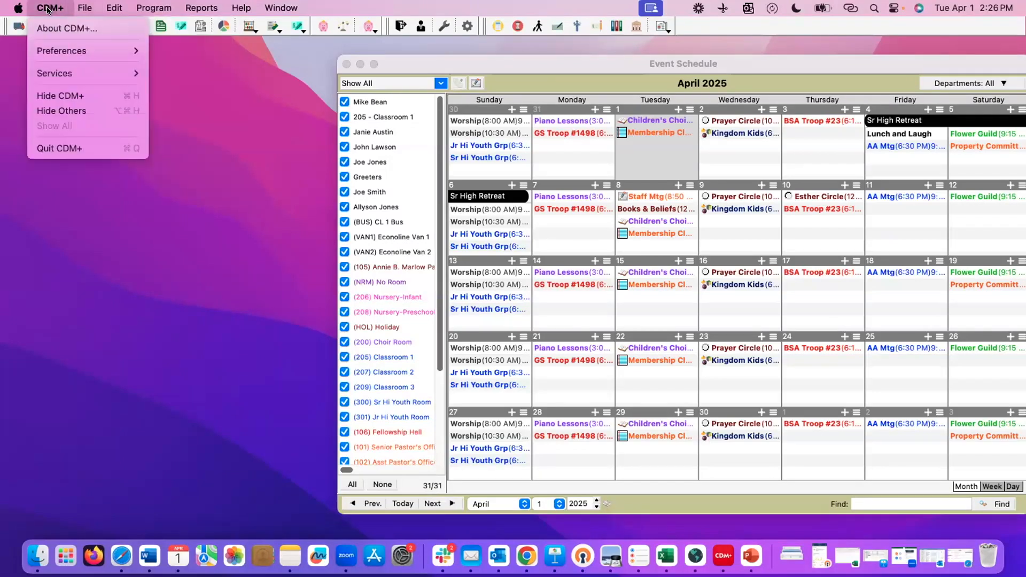
mouse_move(49, 50)
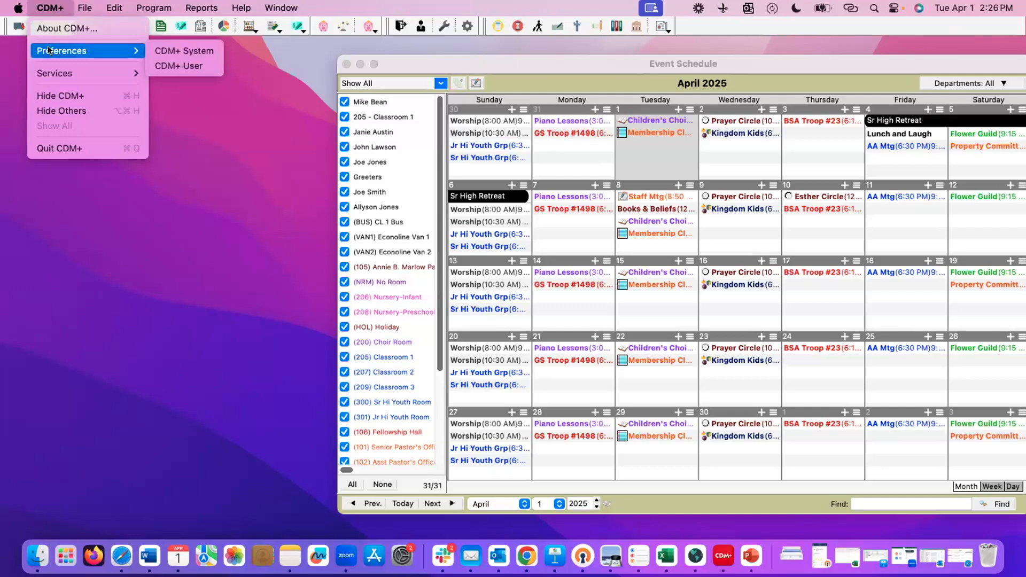
click(181, 68)
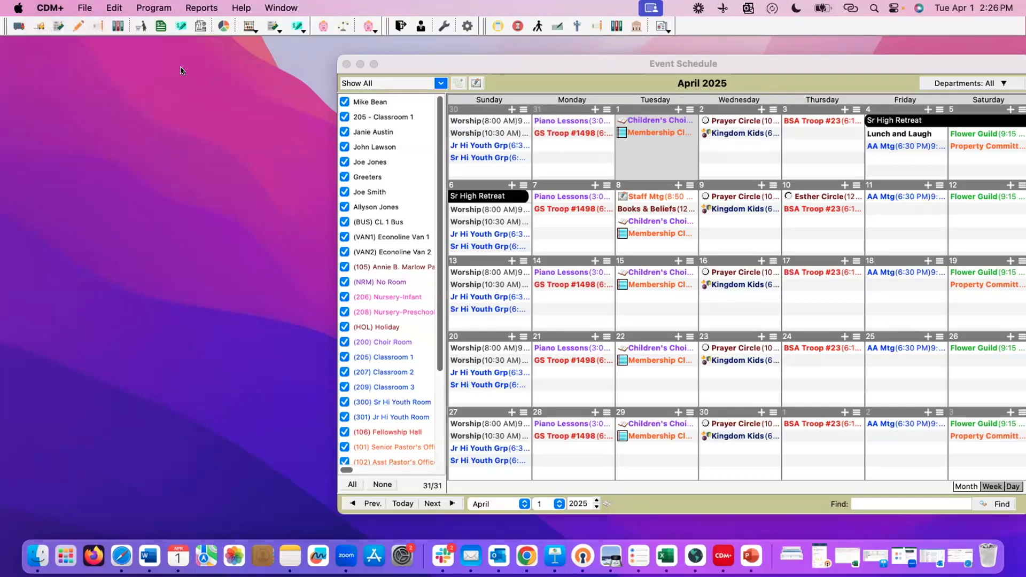
drag(423, 52, 369, 49)
click(357, 80)
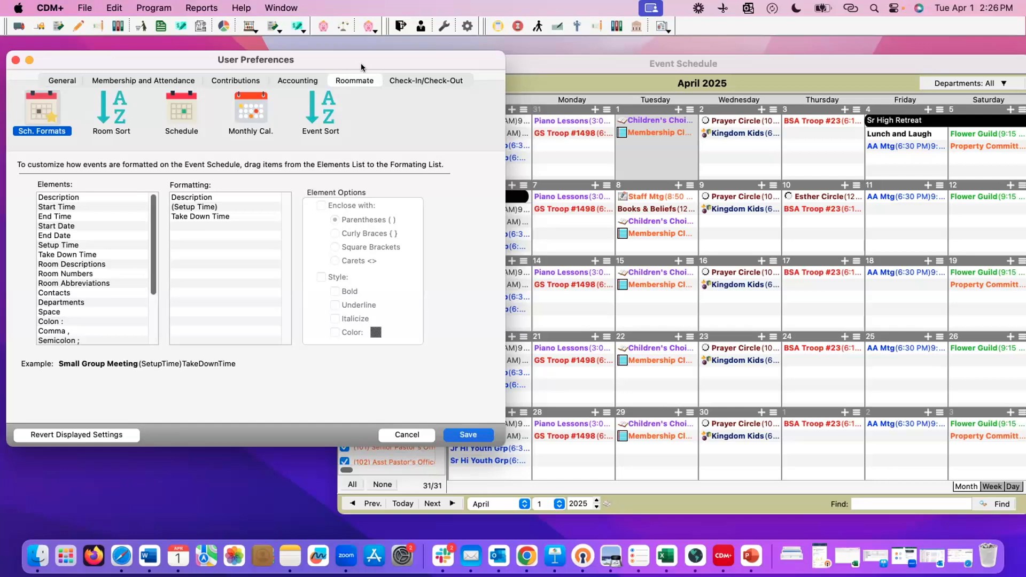
Step: Enclose the Take Down Time element in parentheses in the schedule format and save the preferences
click(193, 207)
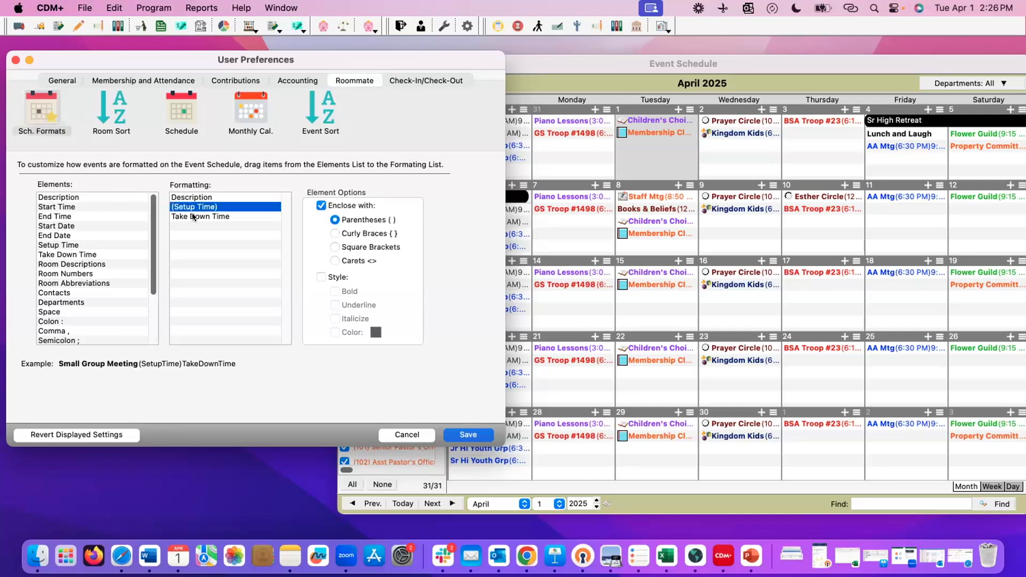
click(194, 217)
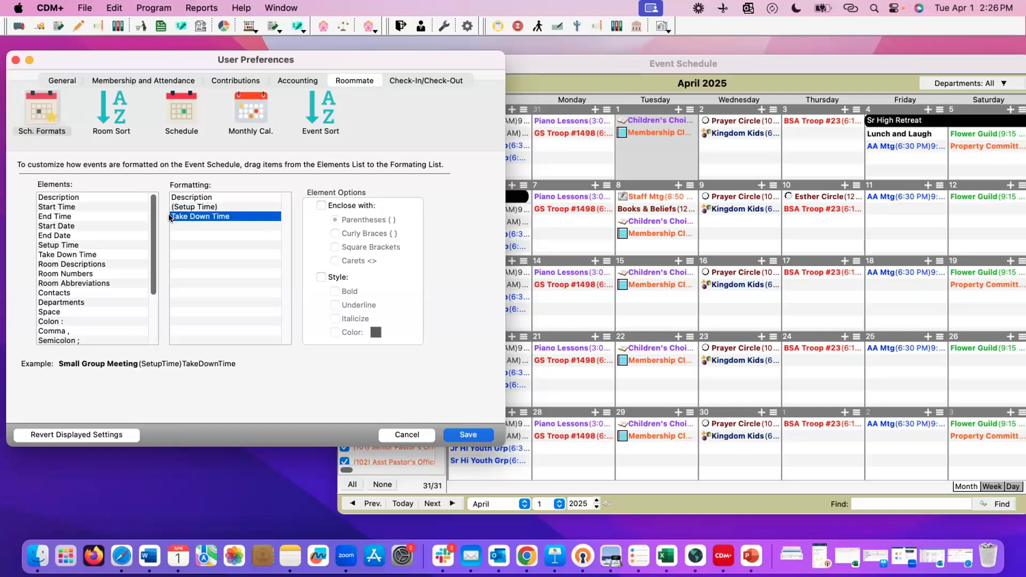
click(182, 207)
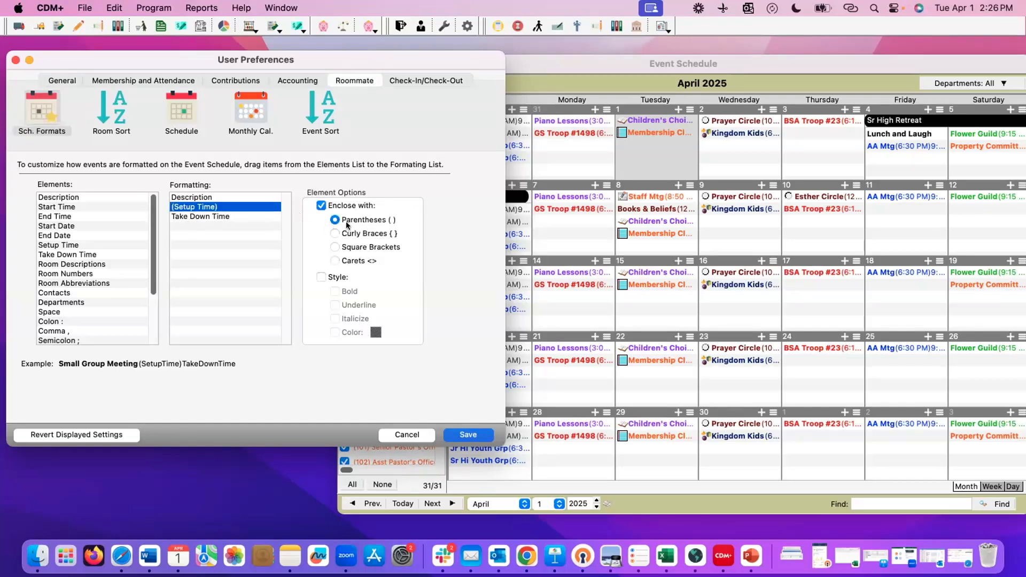
click(194, 216)
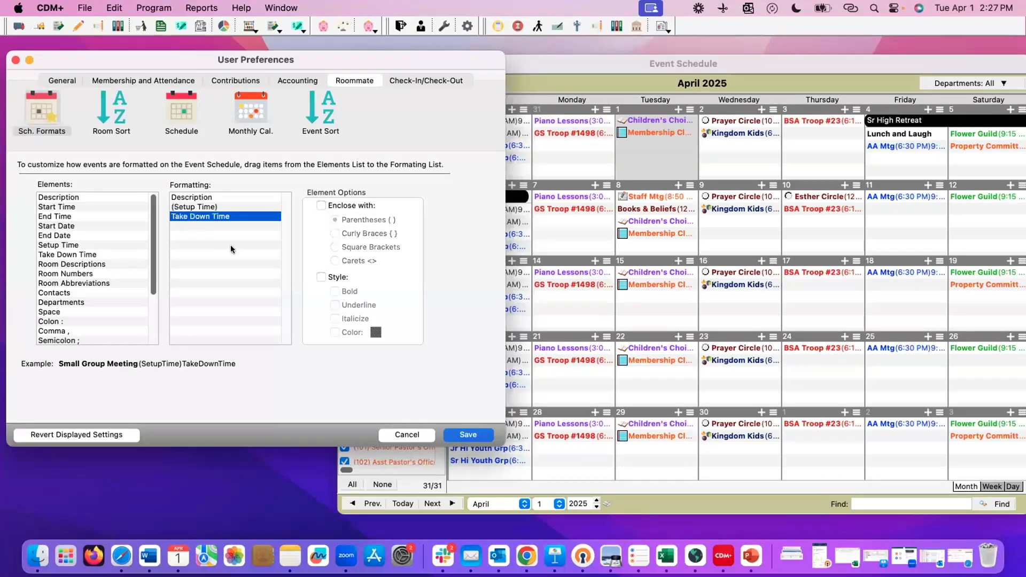
click(320, 205)
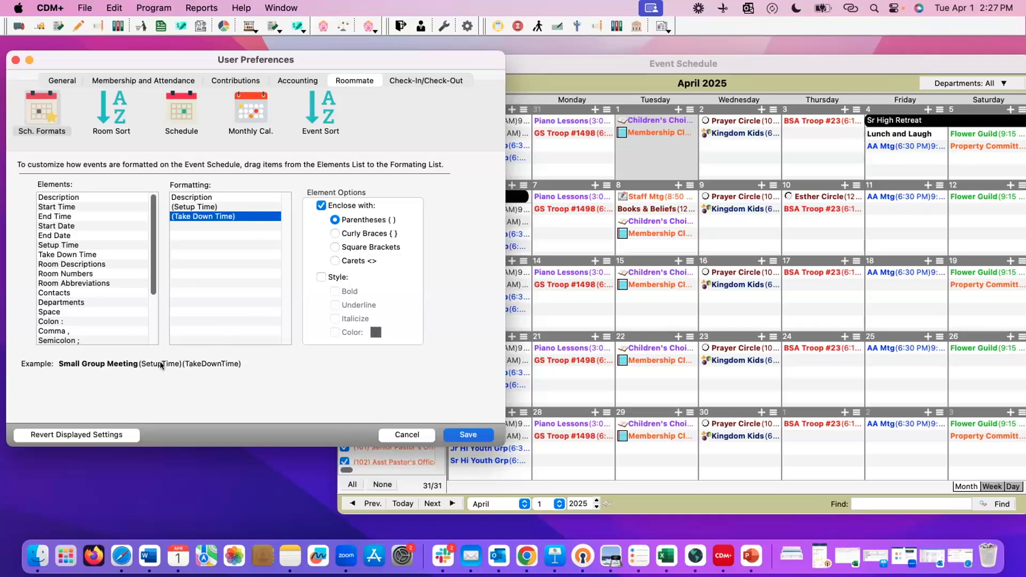
click(477, 434)
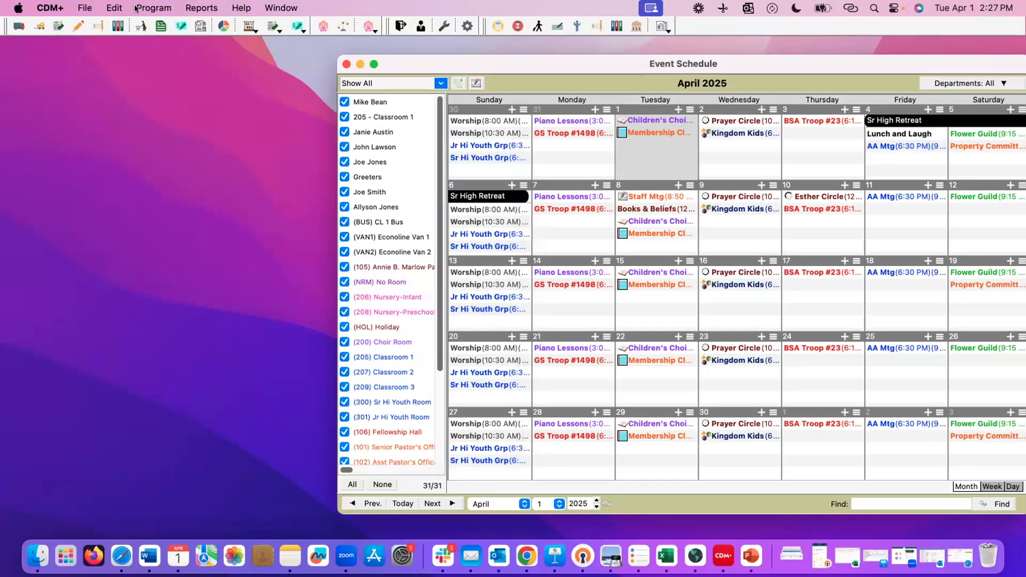
Step: Remove the enclosing parentheses from Setup Time and Take Down Time in the Roommate schedule format, and save the user preferences
click(50, 7)
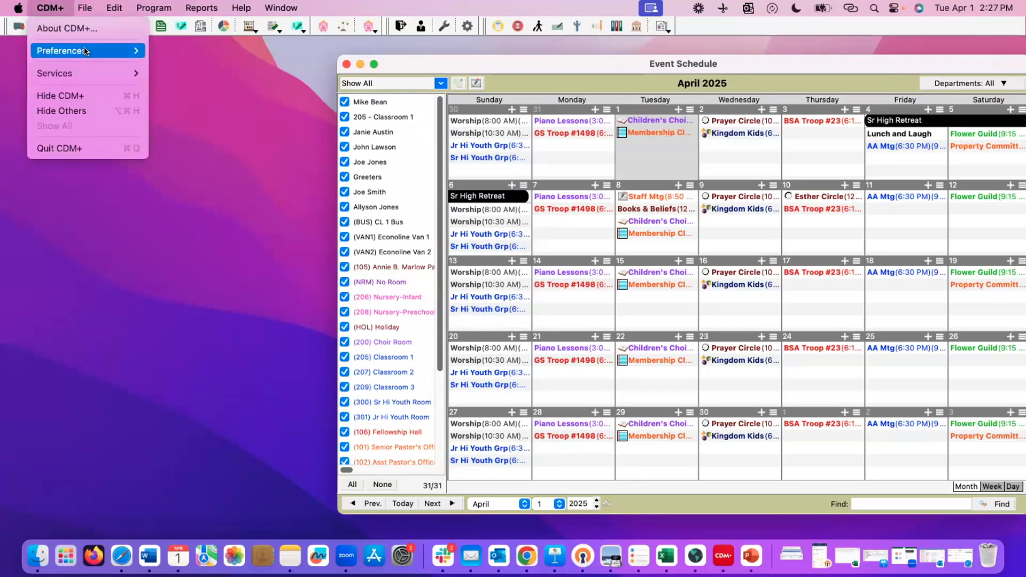
mouse_move(86, 50)
click(177, 66)
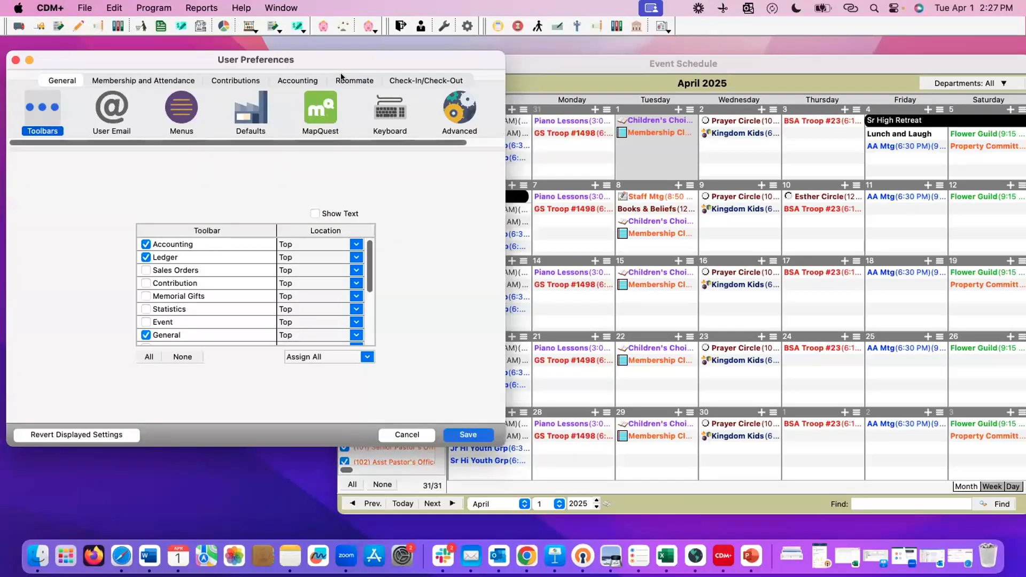
click(341, 79)
click(185, 204)
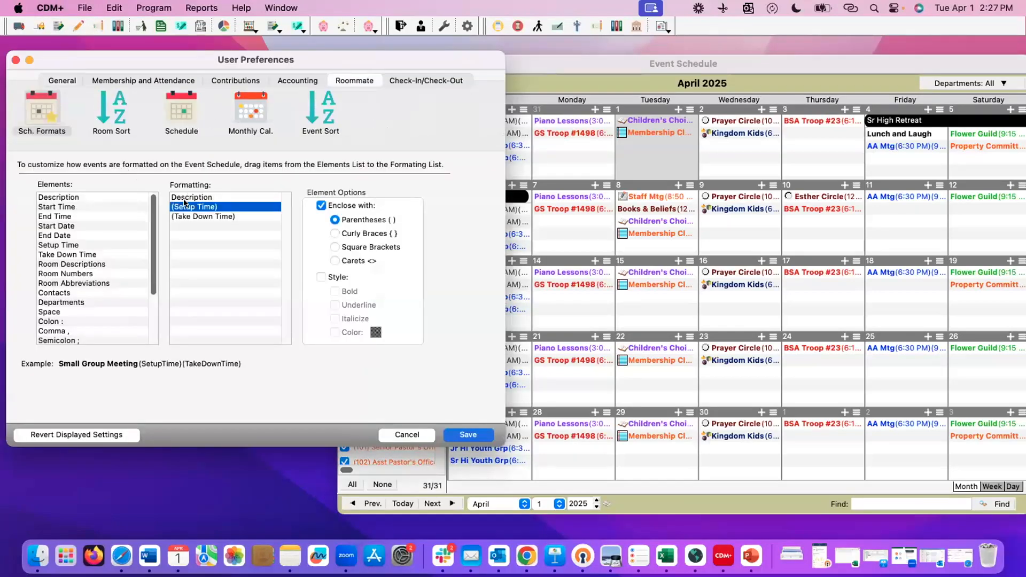
click(321, 205)
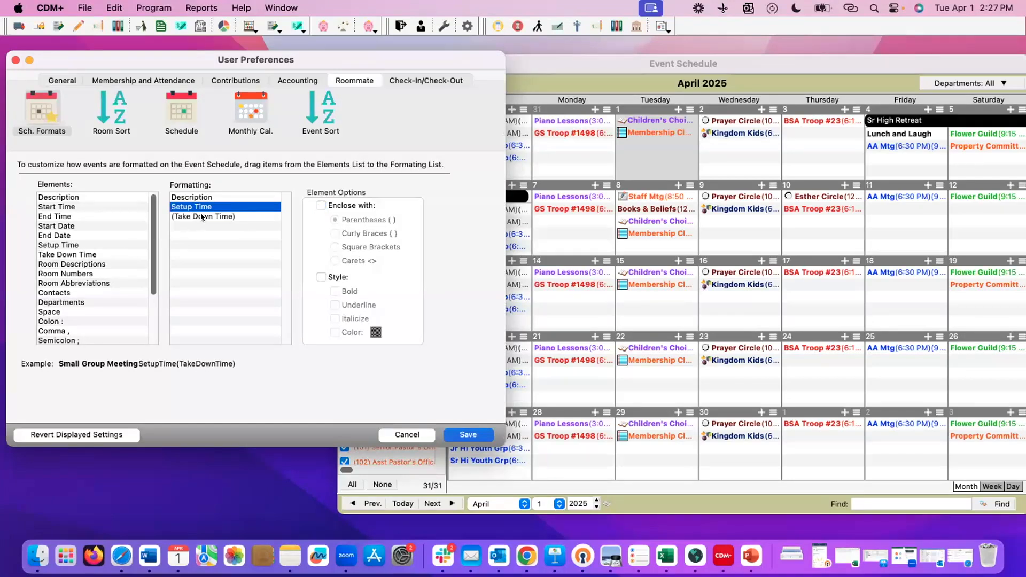
click(202, 216)
click(320, 205)
click(463, 431)
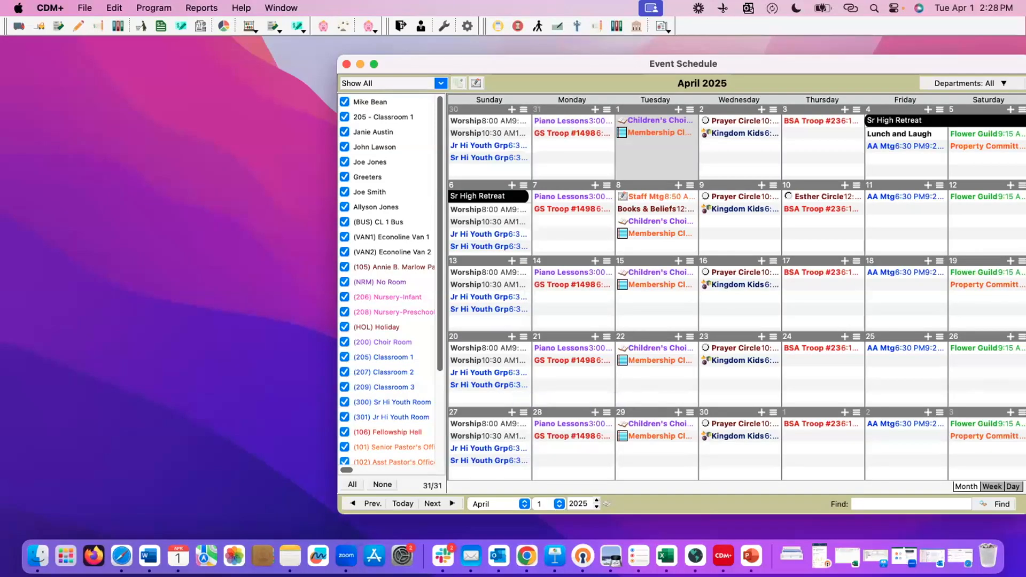
Step: Create a new event on Saturday, May 3, 2025 in the schedule and describe it as "Trivia Night Fundraiser"
drag(826, 61, 714, 59)
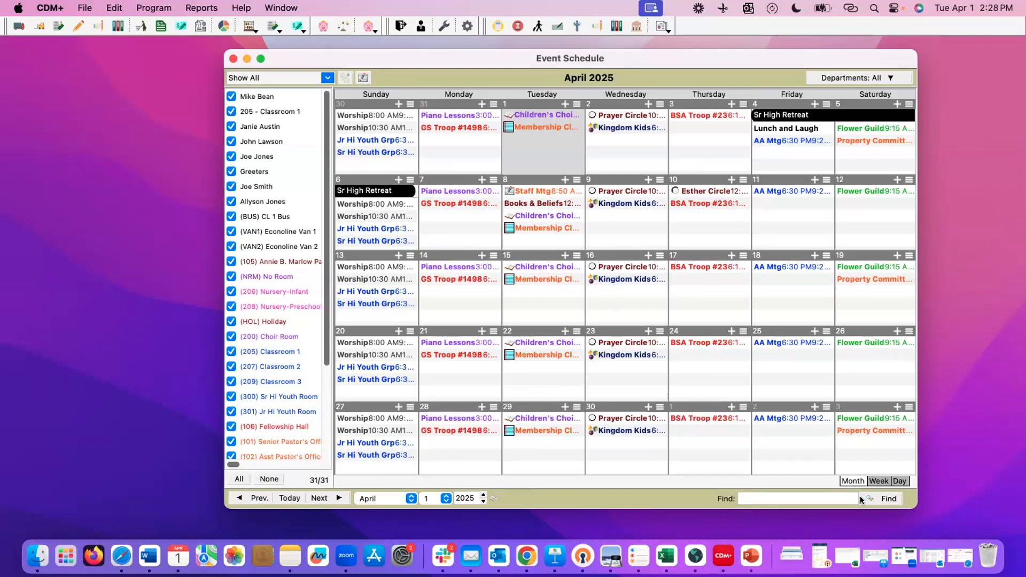
click(313, 498)
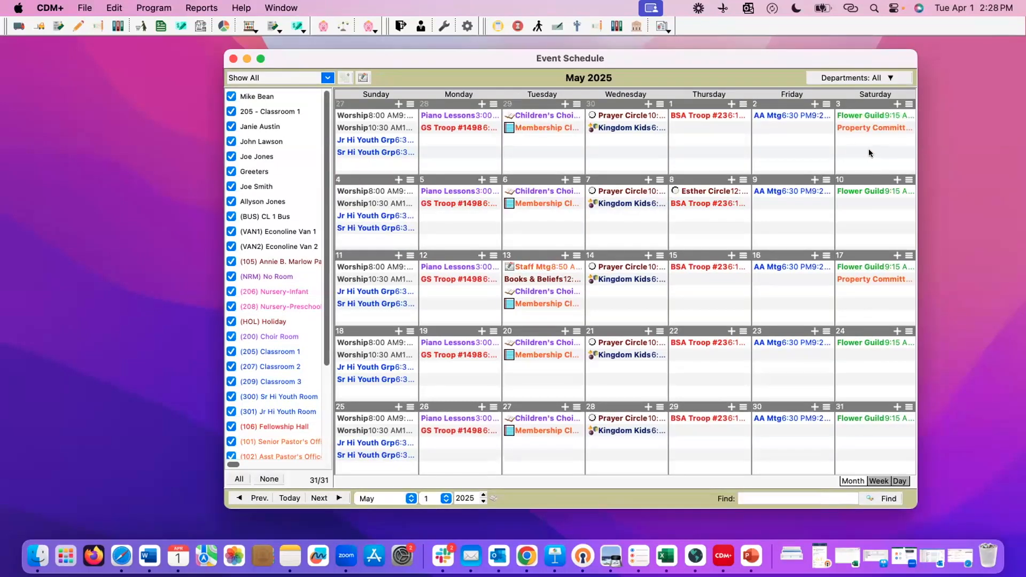
click(896, 103)
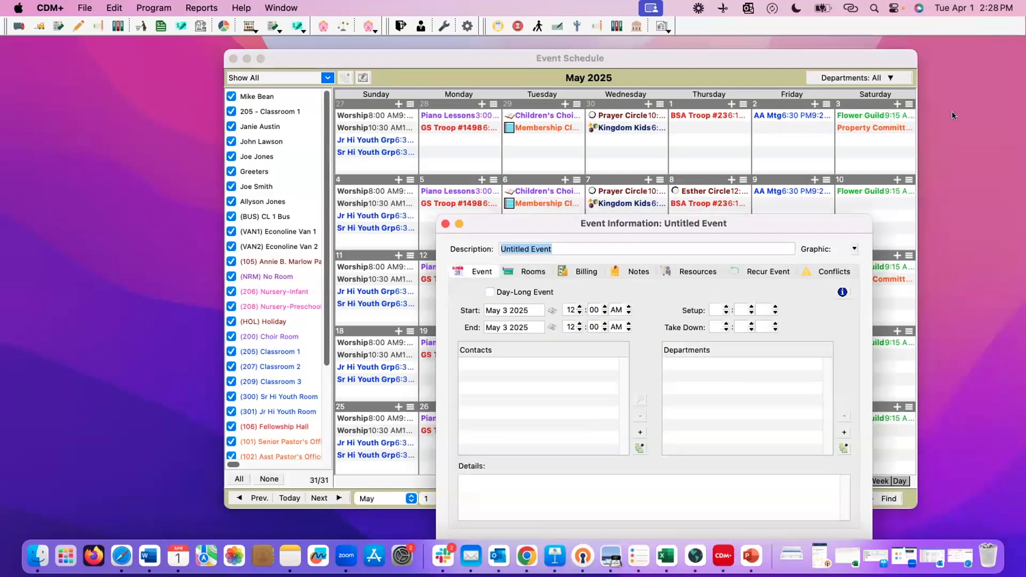
text(Trivia )
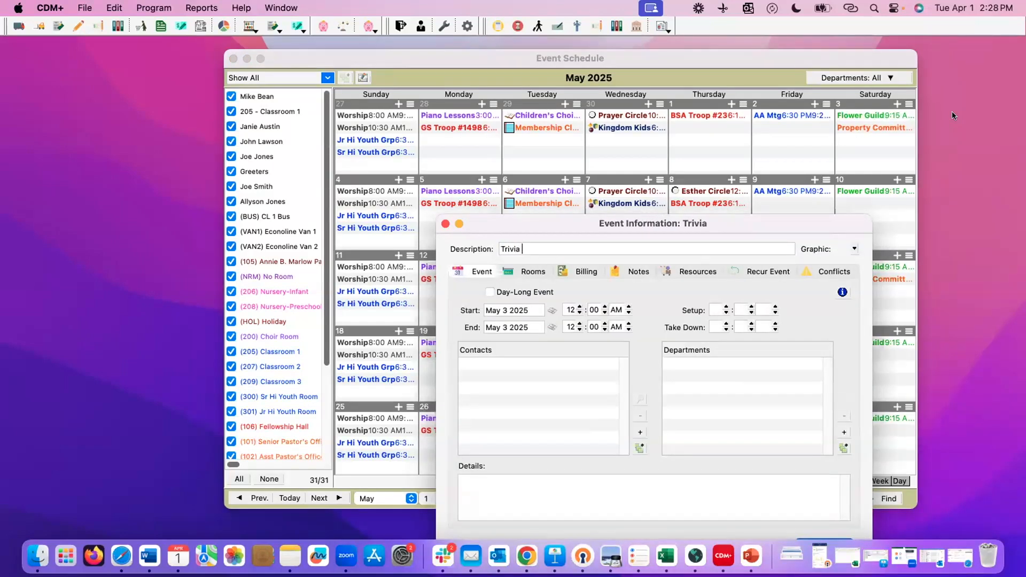
text(Night Fund)
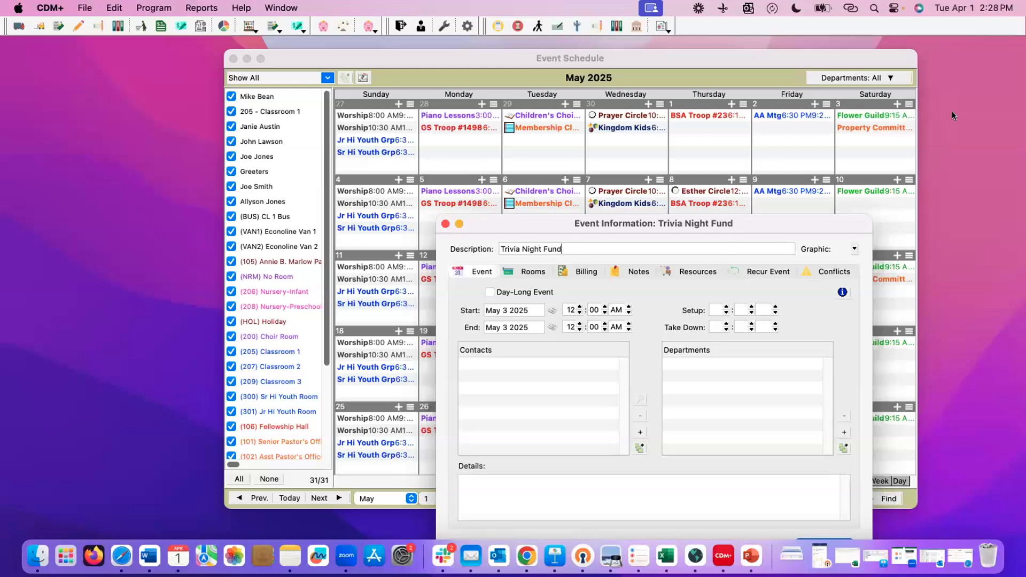
text(raiser)
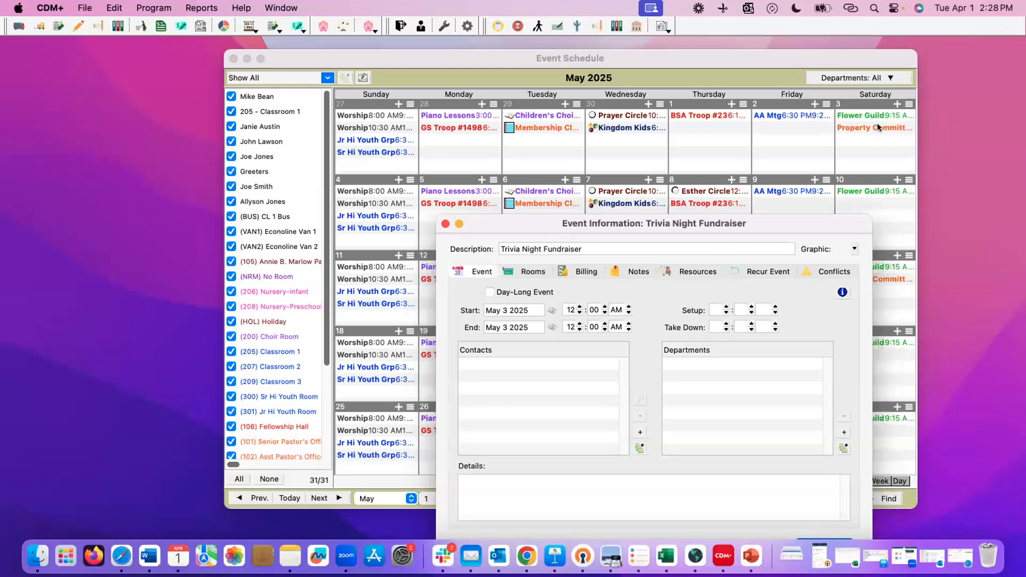
Step: Set the Trivia Night Fundraiser to start at 6:00 PM and end at 8:00 PM
click(570, 310)
text(6)
key(Tab)
key(Tab)
text(pm)
key(Tab)
key(Tab)
text(8)
key(Tab)
key(Tab)
text(pm)
Step: Set the event's setup time to 12:00 PM and its take down time to 9:00 PM
key(Tab)
text(12)
key(Tab)
key(Tab)
key(Tab)
key(Tab)
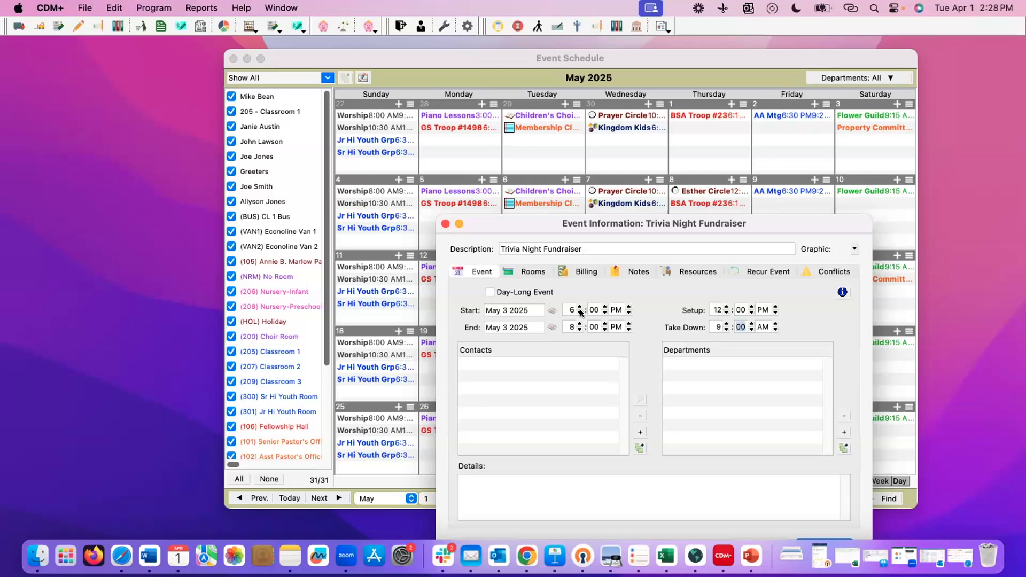
key(Tab)
text(PM)
Step: Add the third person in the contact list as the event's contact
click(637, 430)
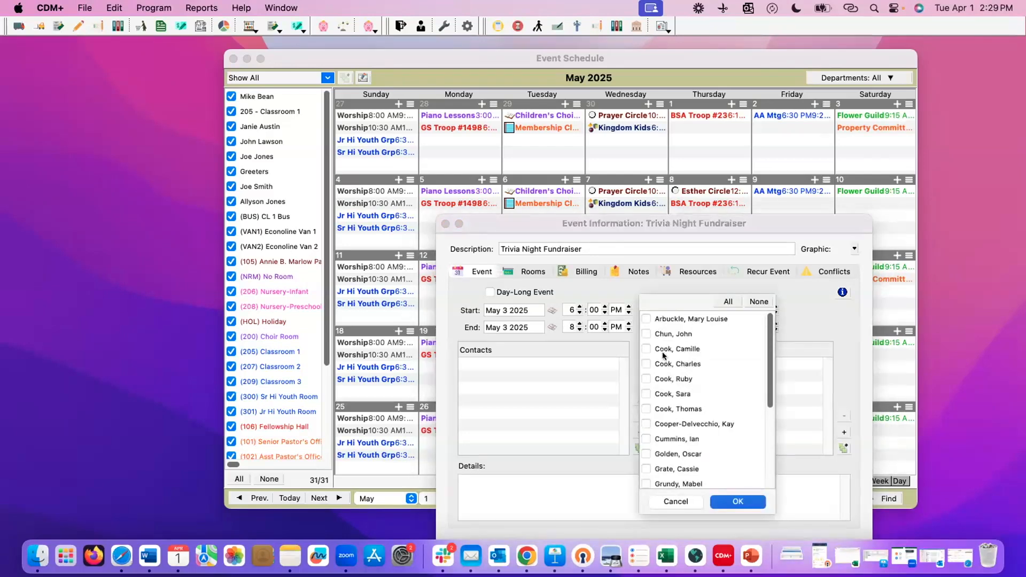
click(647, 349)
click(749, 503)
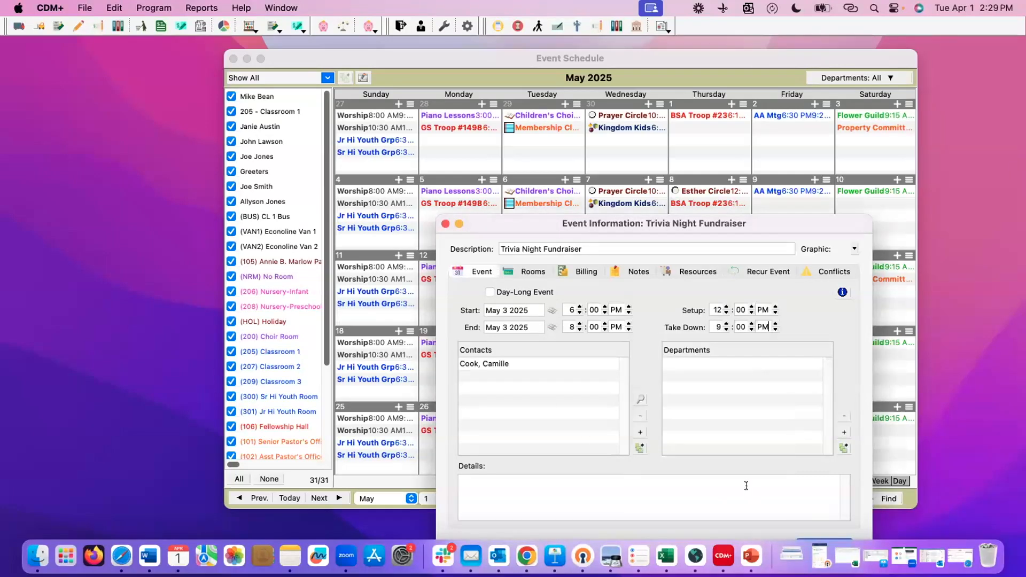
Step: Assign the Outreach department to the event and enter "New partner non-profit." as its details
click(842, 430)
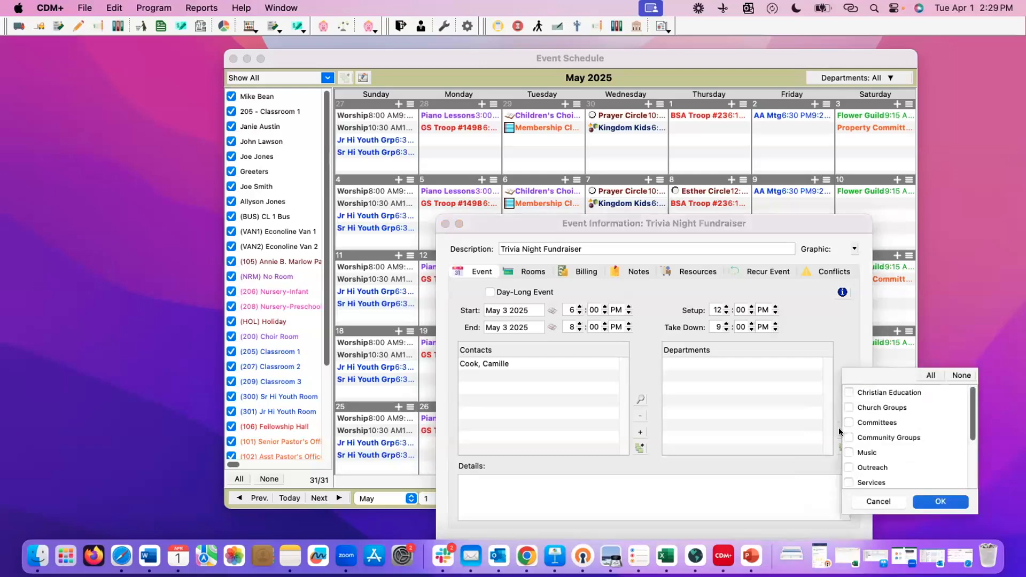
click(849, 467)
click(934, 499)
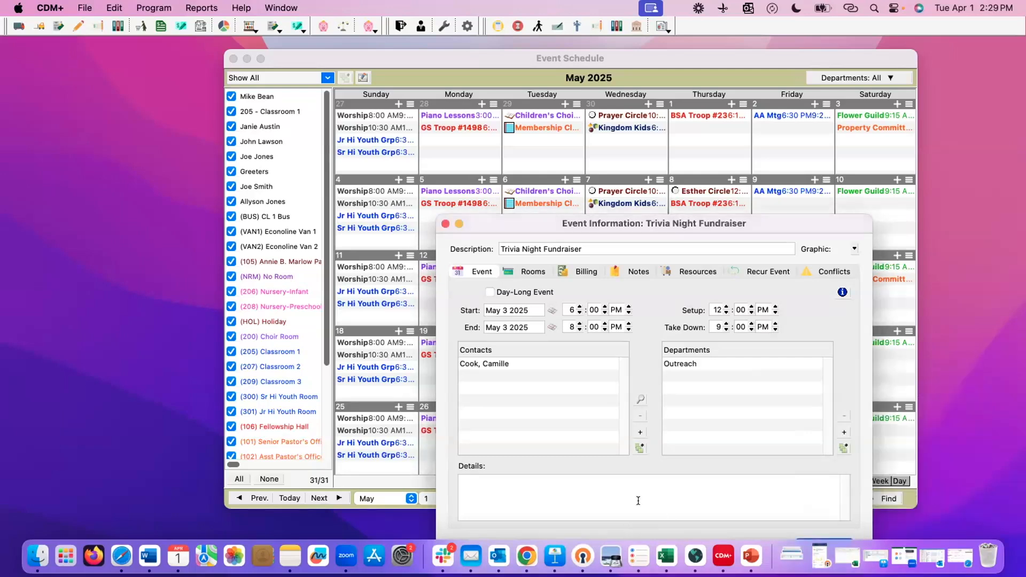
click(561, 506)
text(New partner non-profit.)
Step: Assign the room GYM - Gym to the event with the Banquet configuration
click(531, 272)
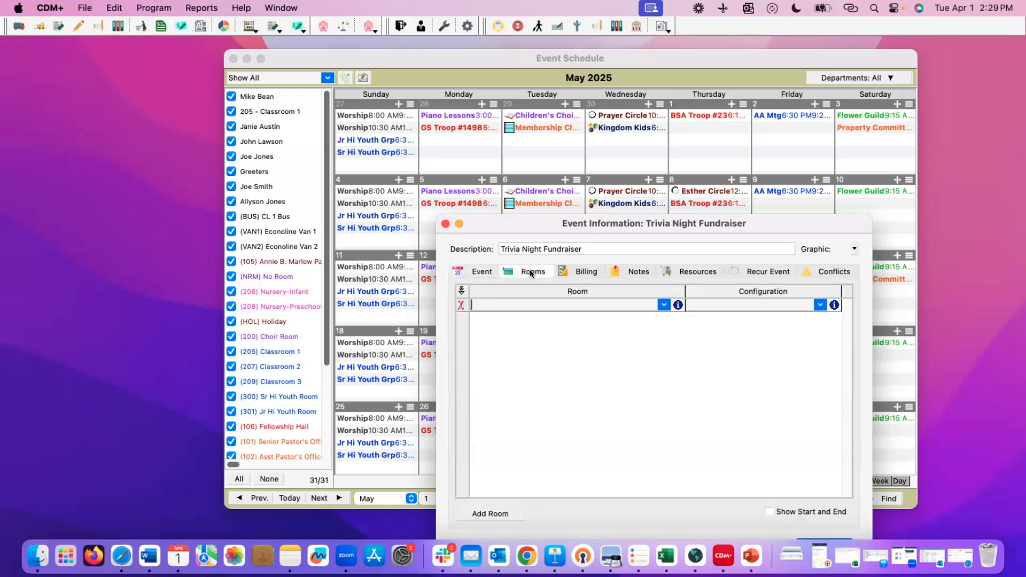
click(663, 304)
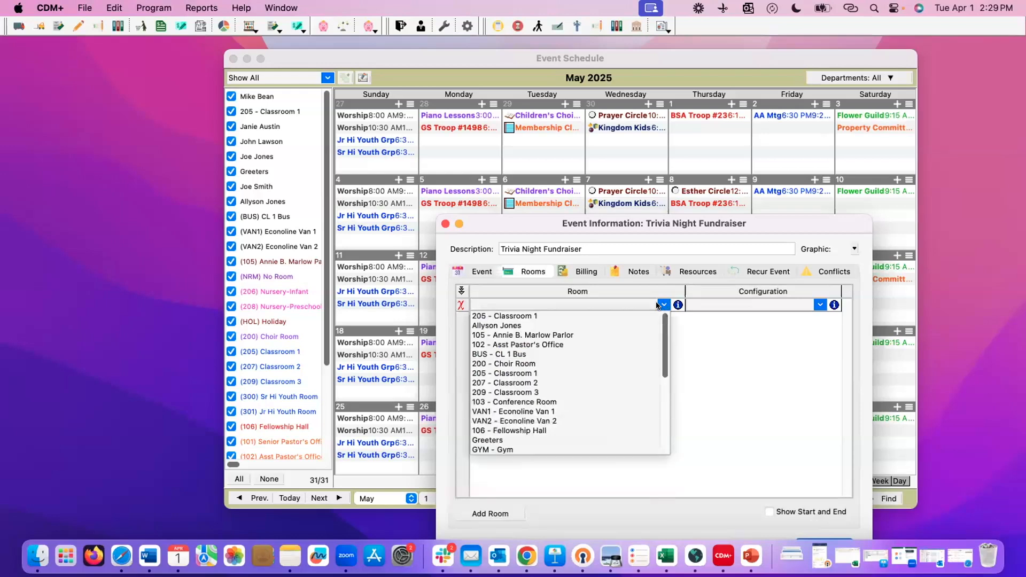
click(484, 453)
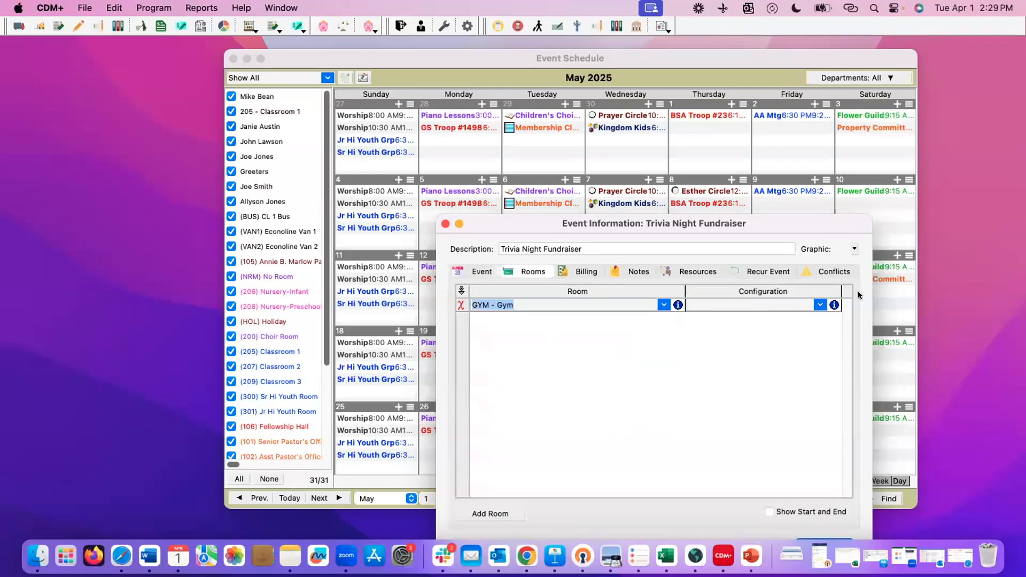
click(820, 304)
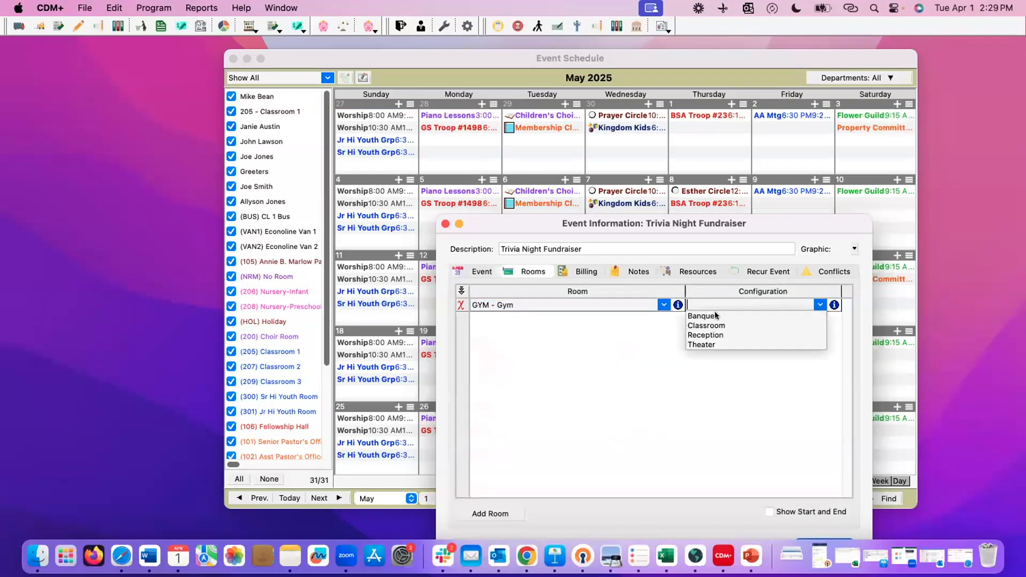
click(716, 313)
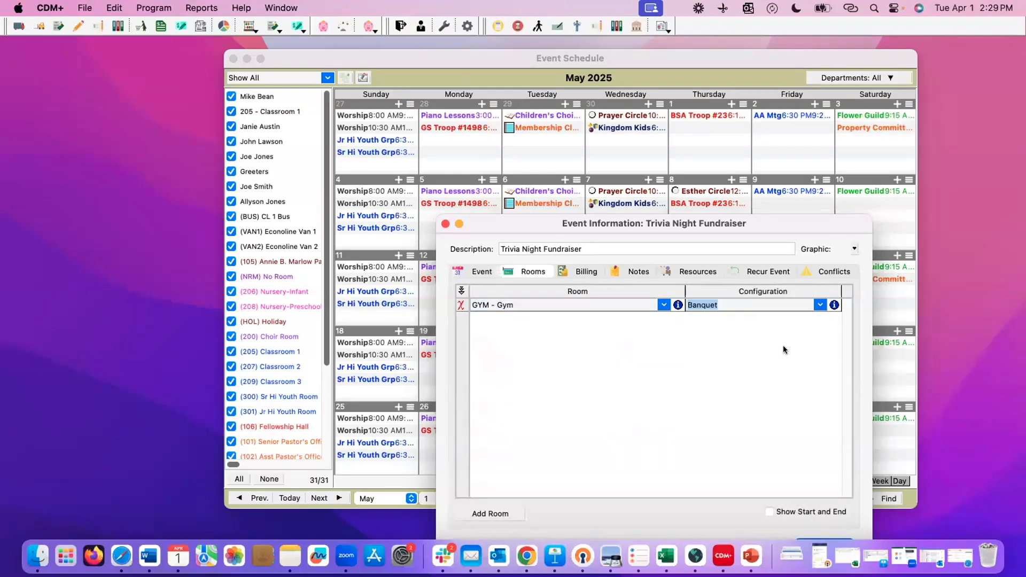
Step: Add a second room entry to the event and assign it to the staff member listed after HOL - Holiday
click(507, 513)
click(663, 317)
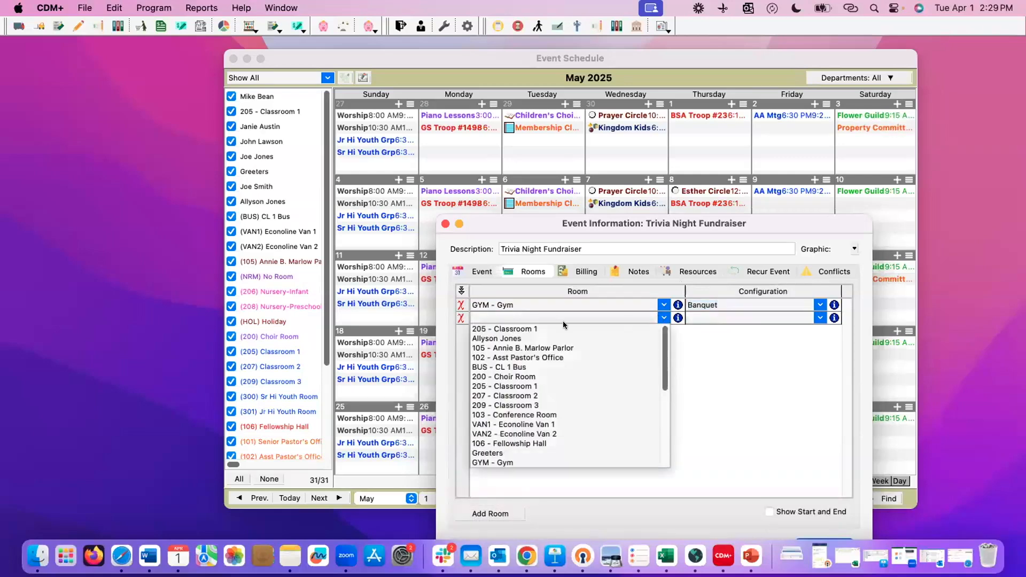
scroll(542, 409, down, 4)
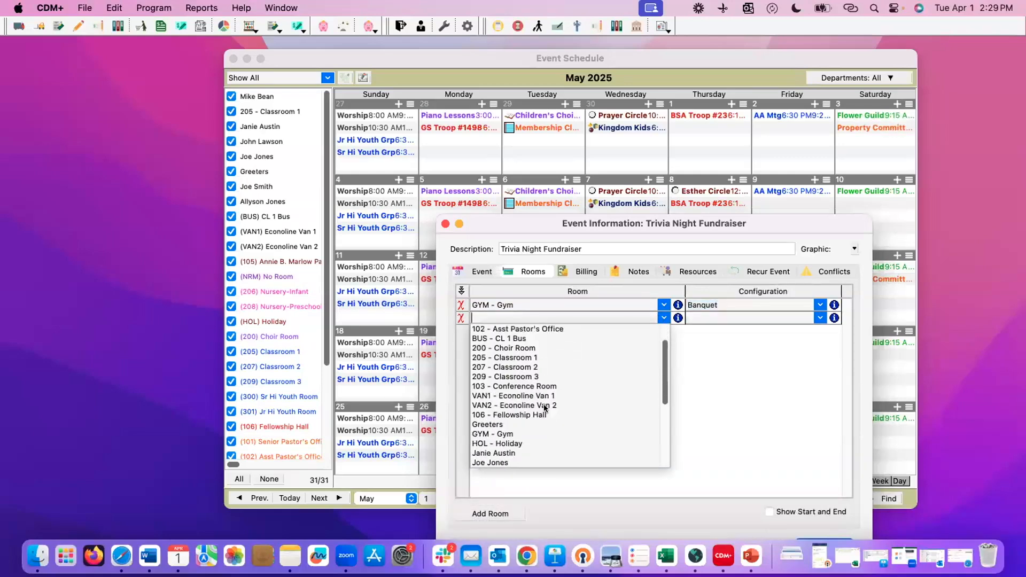
click(521, 444)
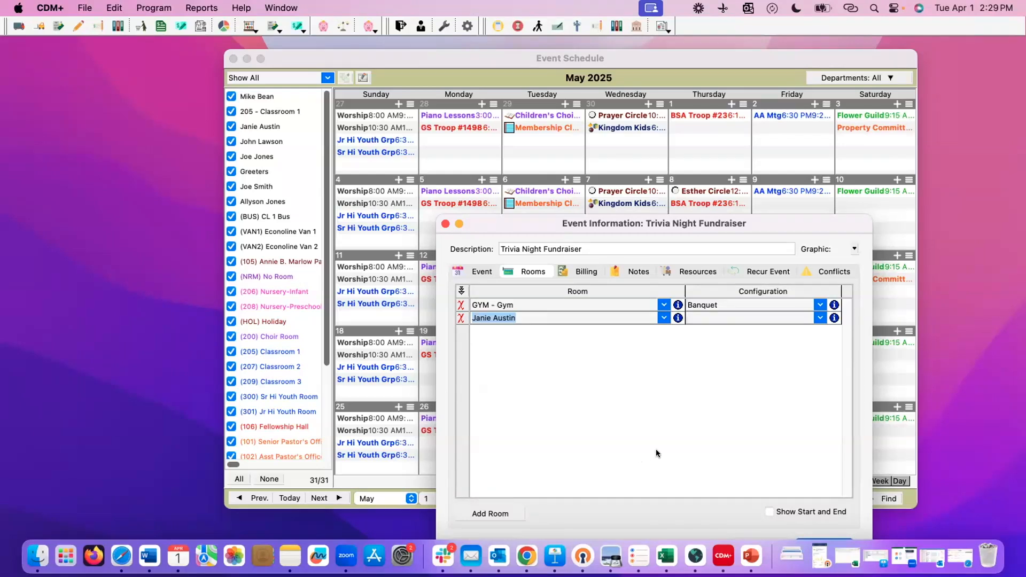
Step: Set the event fee to 150.00 and choose the billing customer from the customer list
click(585, 273)
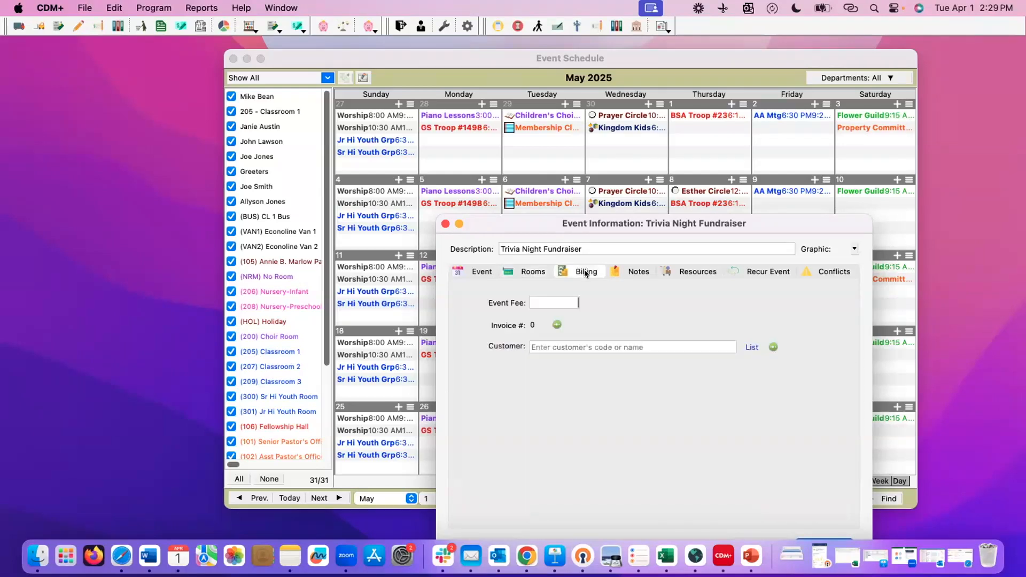
text(150.00)
click(751, 346)
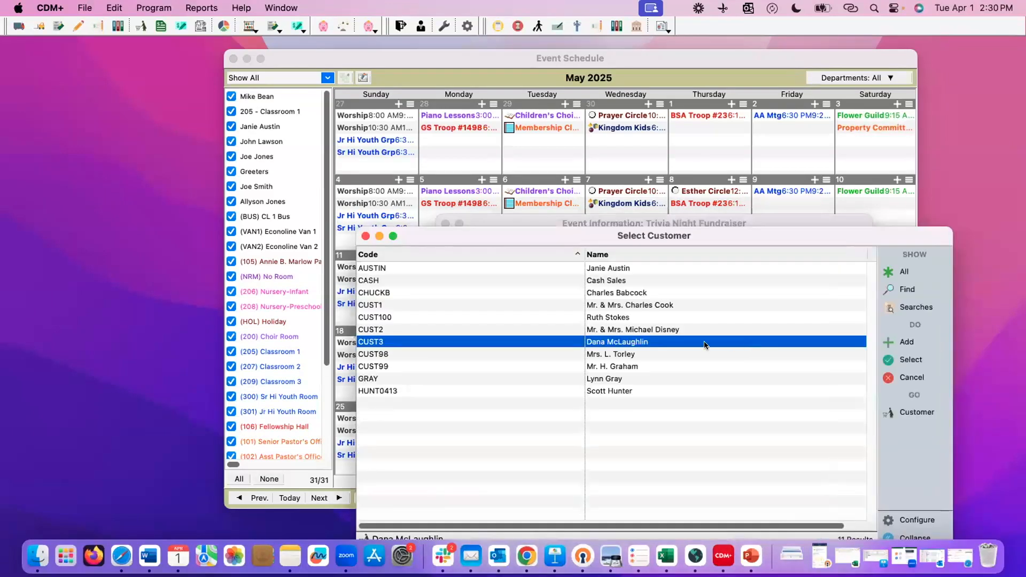
click(901, 360)
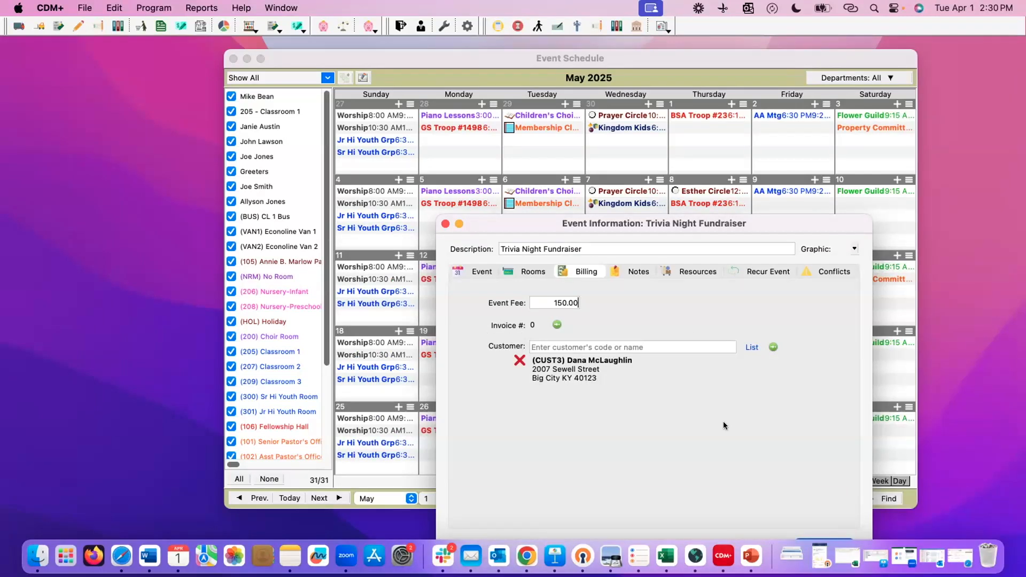
Step: View the event's notes and recurrence options, accepting default resources for the current room selection
click(631, 273)
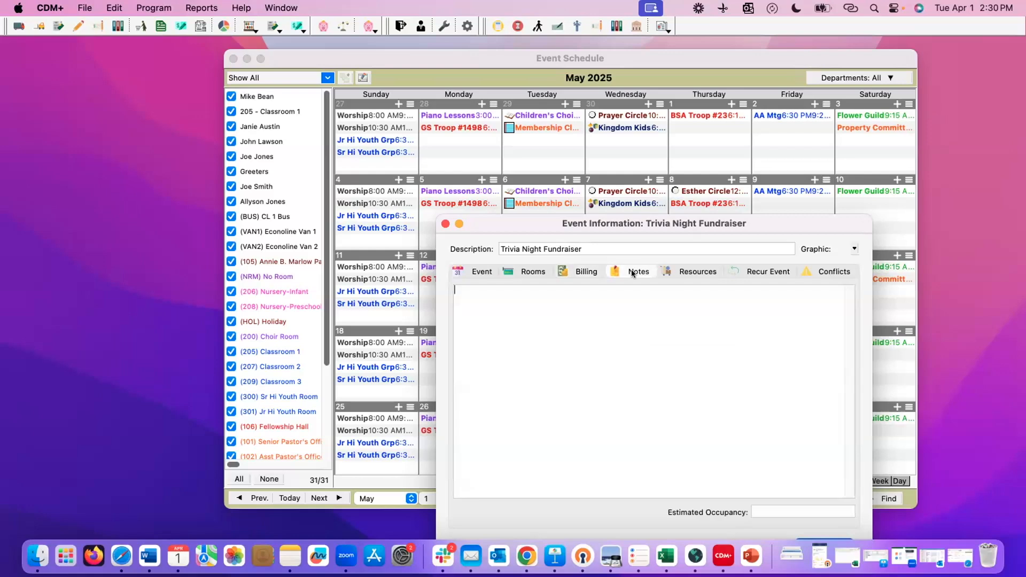
click(693, 273)
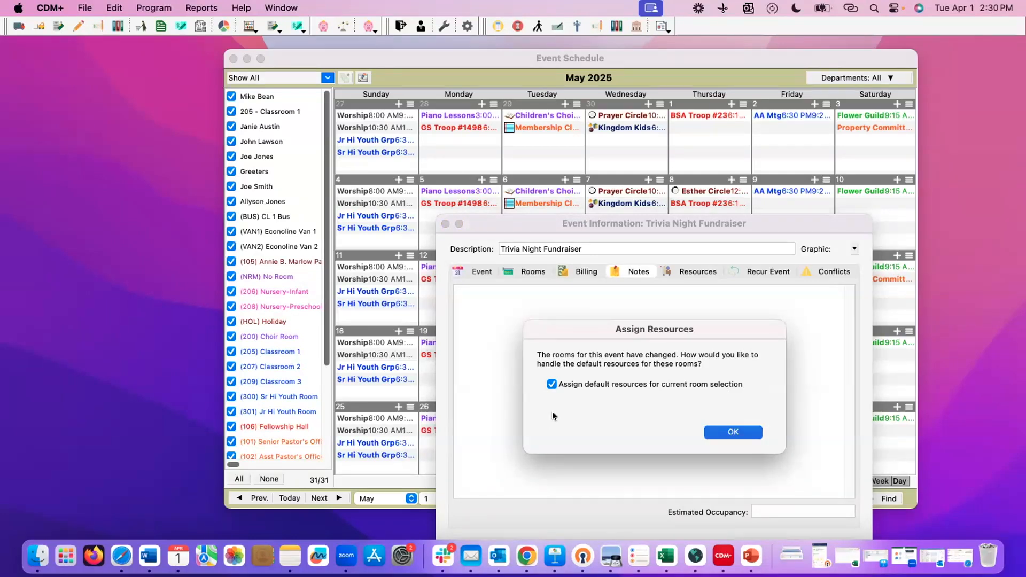
click(734, 431)
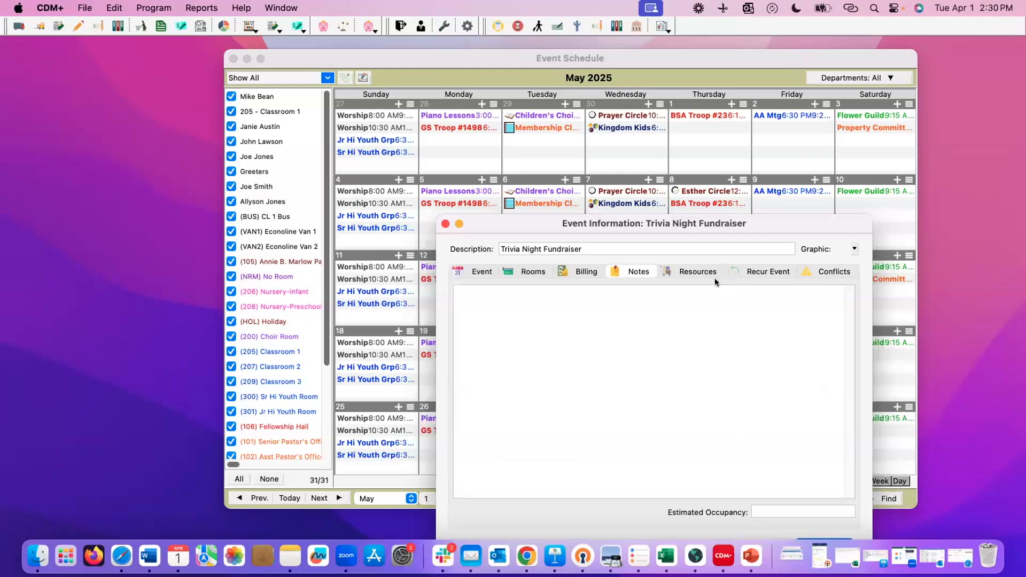
click(767, 272)
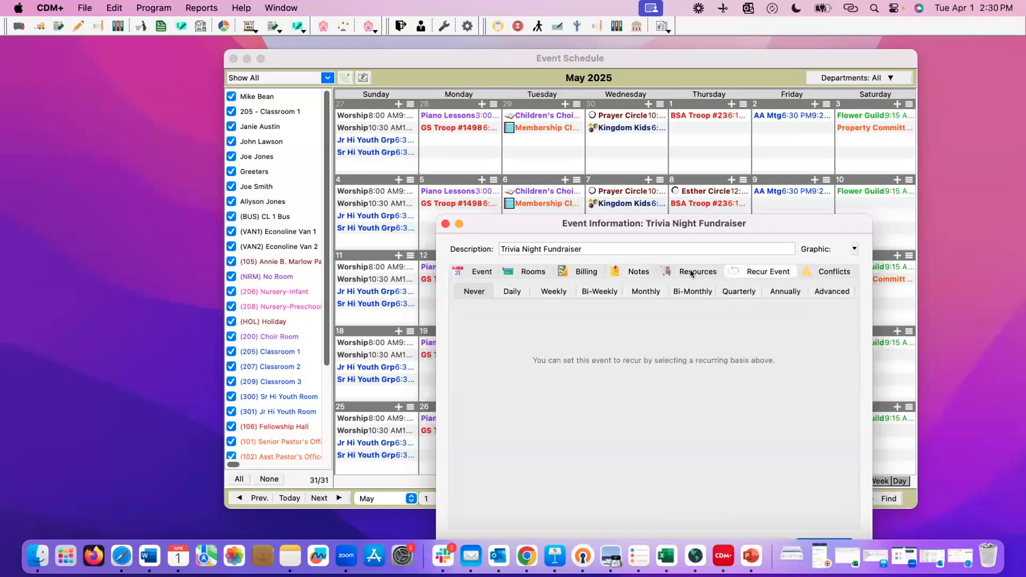
Step: Add the 6' Dia. Folding Table, green Padded Stack Chairs, and black and beige Metal Folding Chairs to the event's resources
click(696, 272)
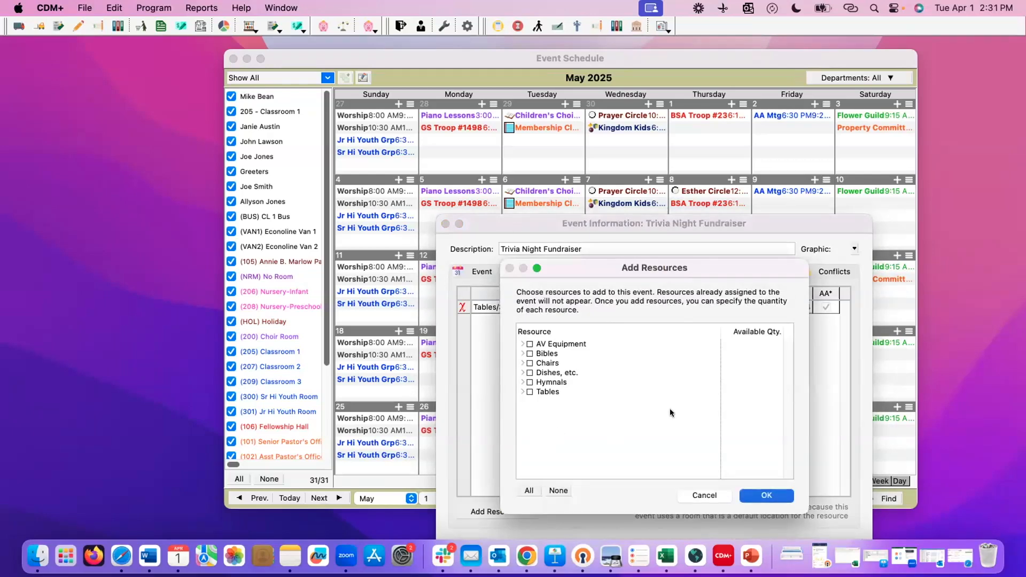
click(521, 390)
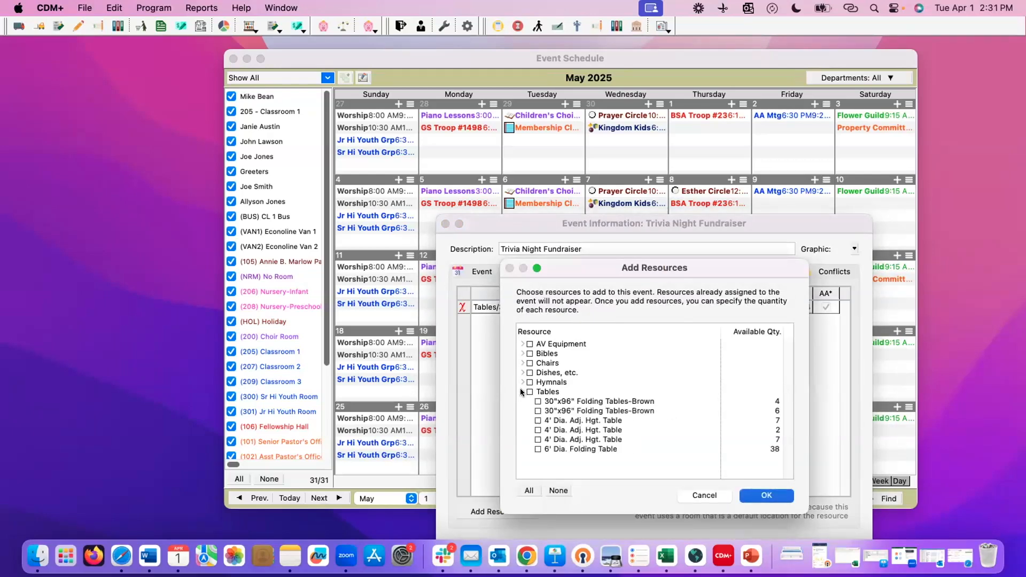
click(534, 449)
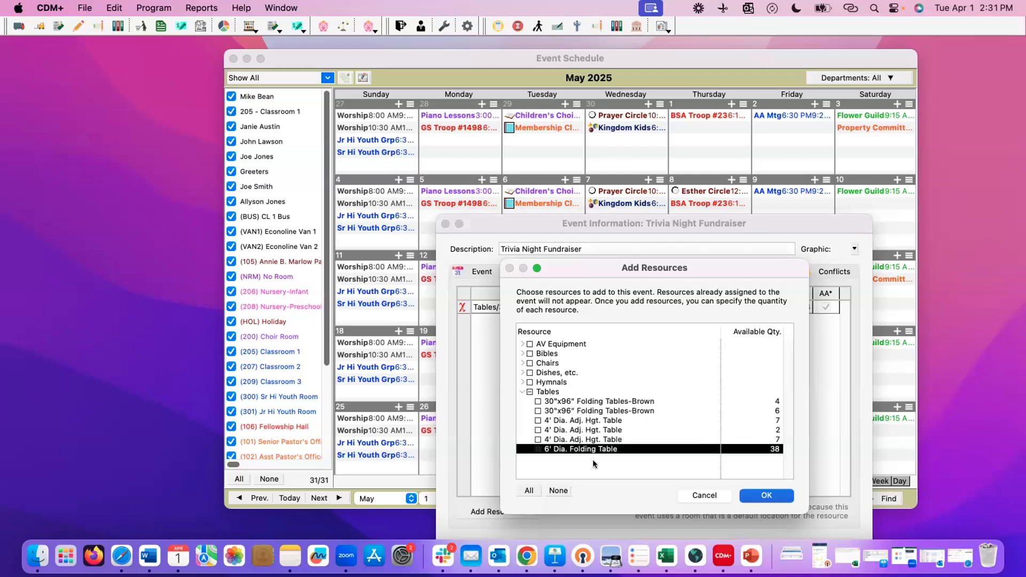
click(522, 363)
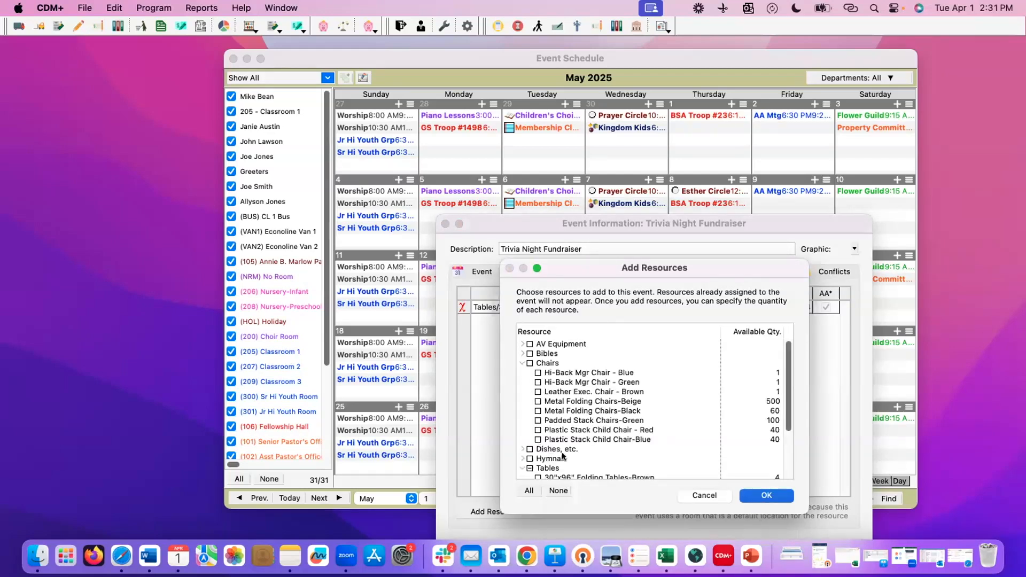
click(539, 421)
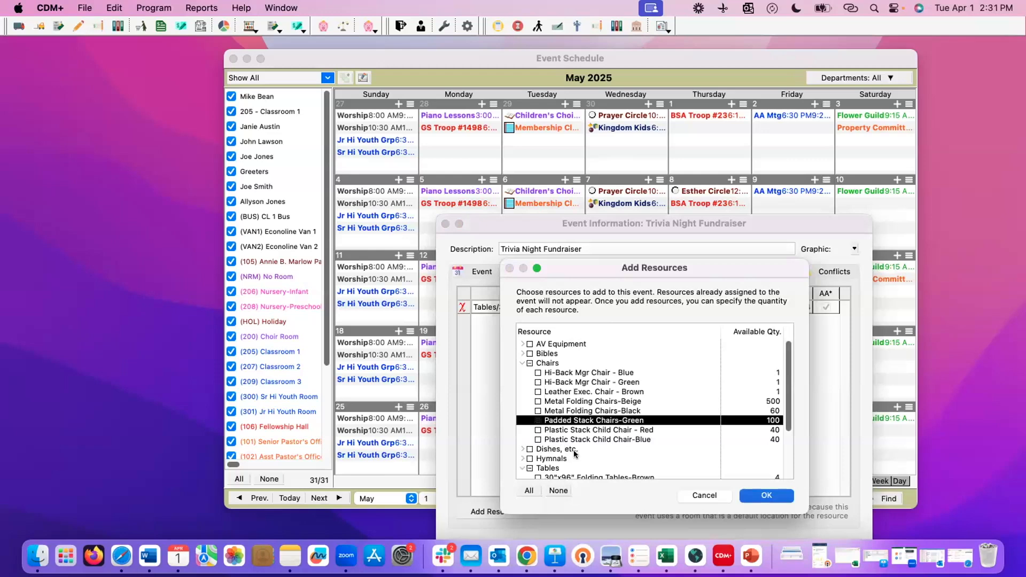
click(538, 410)
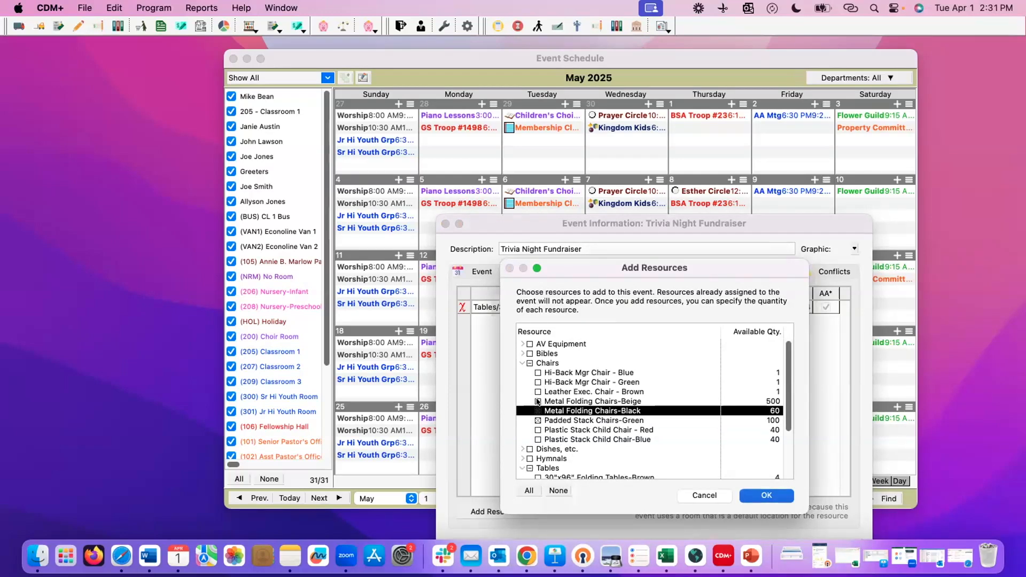
click(538, 401)
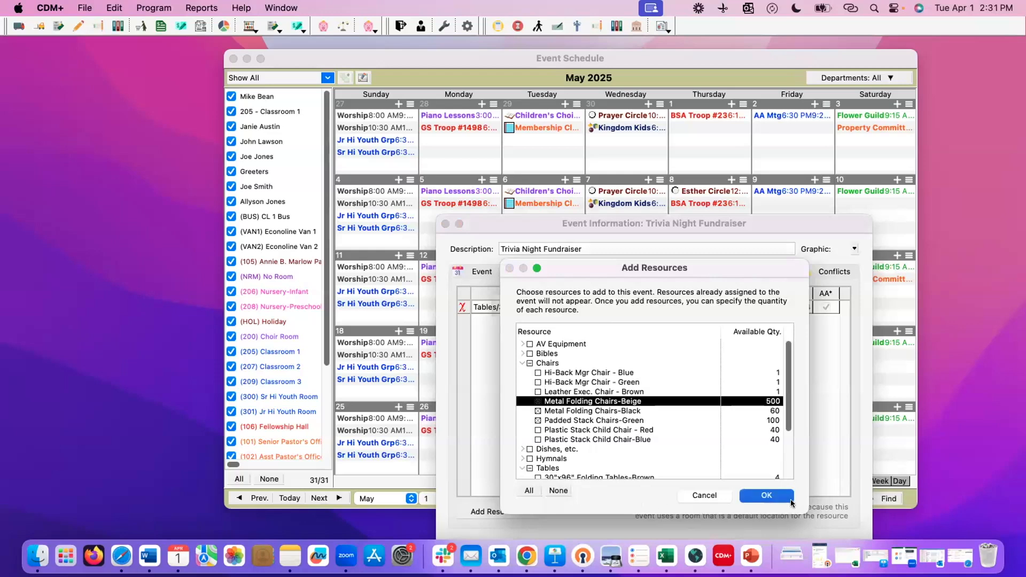
click(774, 495)
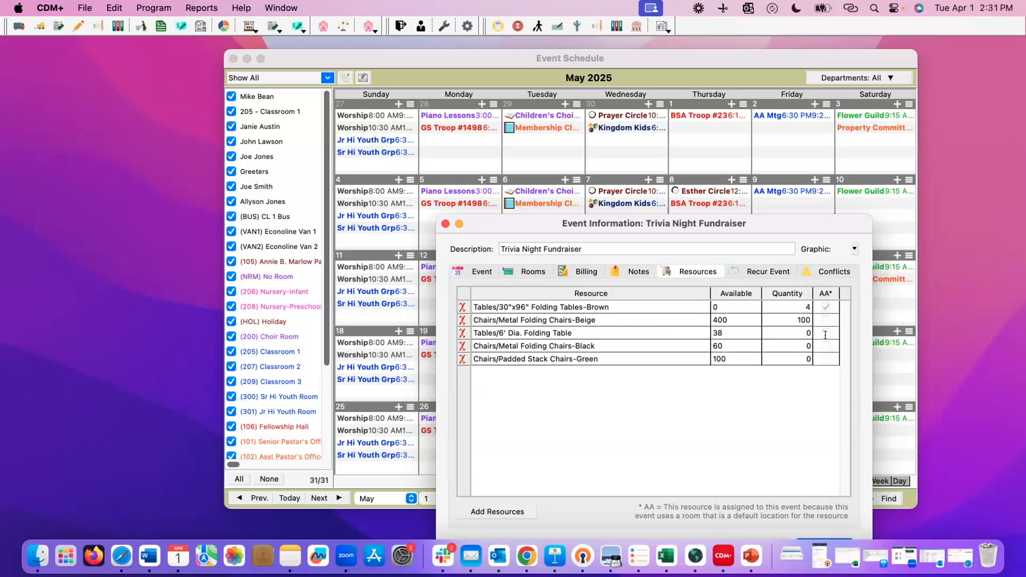
Step: Set the quantities of the added tables and chairs, including 100 Metal Folding Chairs-Beige, and check the event for conflicts
click(795, 333)
text(2)
text(100)
text(3)
key(Return)
click(833, 274)
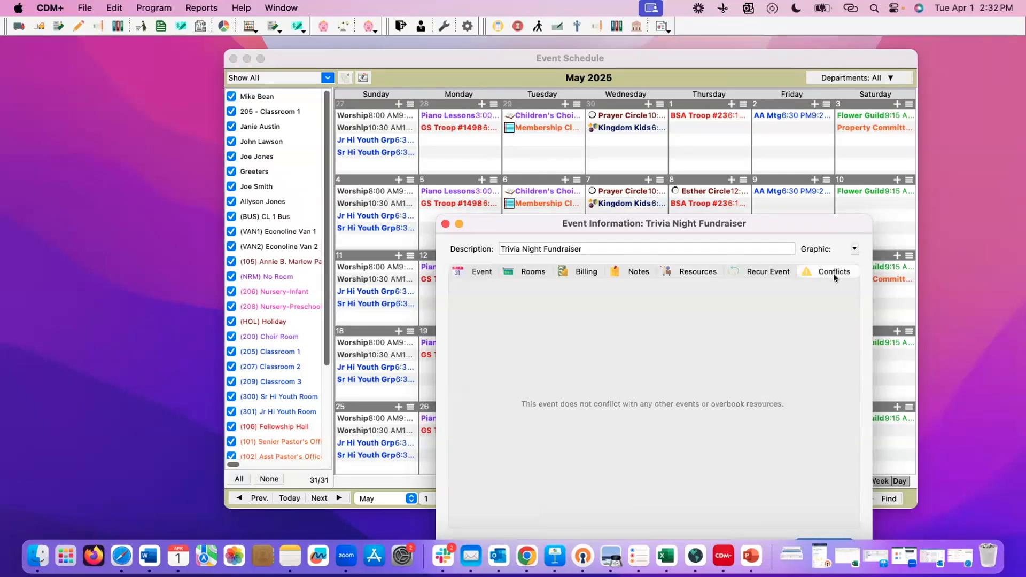
Step: Save the Trivia Night Fundraiser event to the schedule
drag(783, 225, 783, 197)
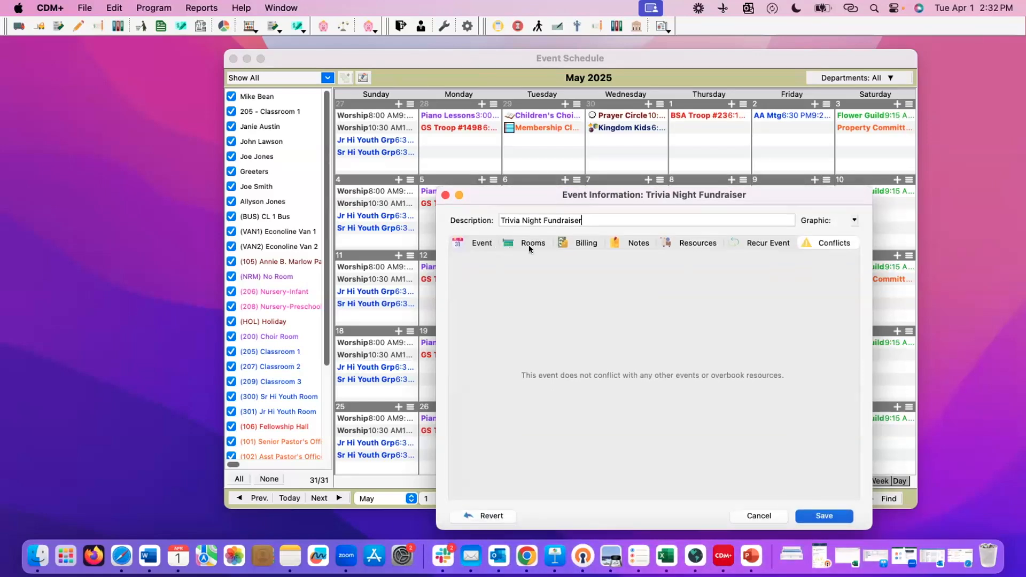
click(820, 514)
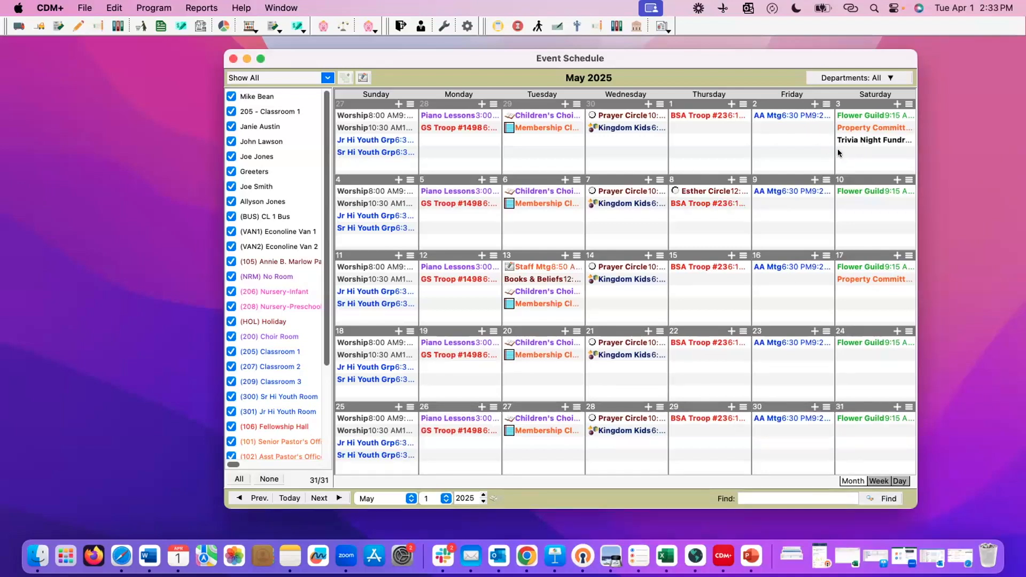
Step: Switch to the Church Calendar web page in Safari, reload it and display May 2025 to check for the Trivia Night Fundraiser
right_click(116, 551)
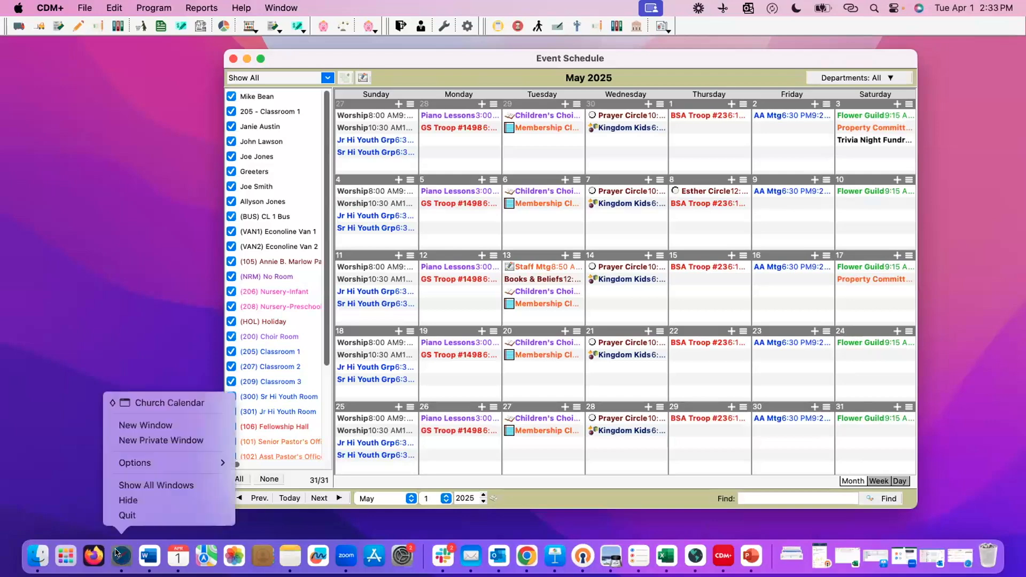
click(154, 403)
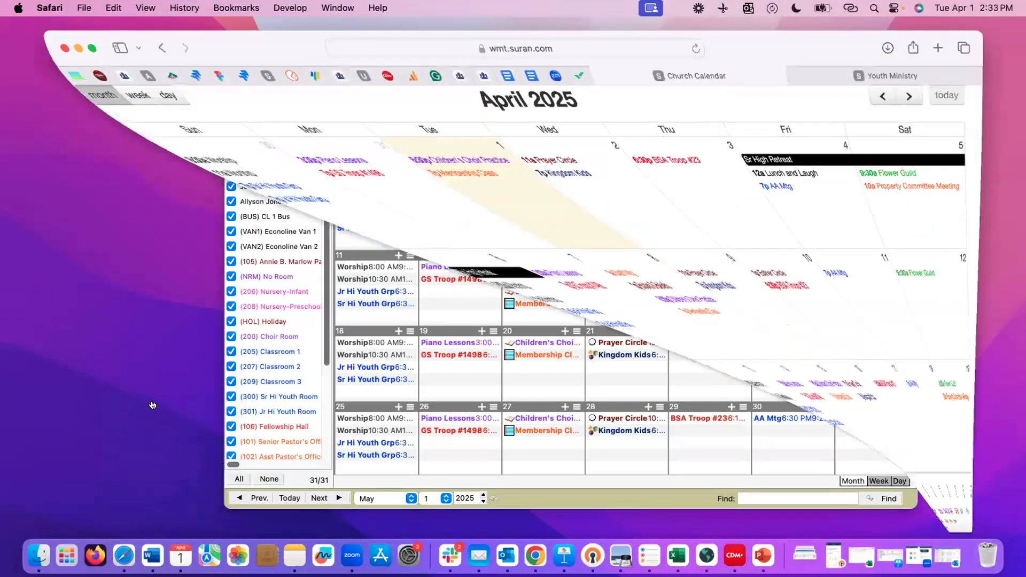
click(693, 42)
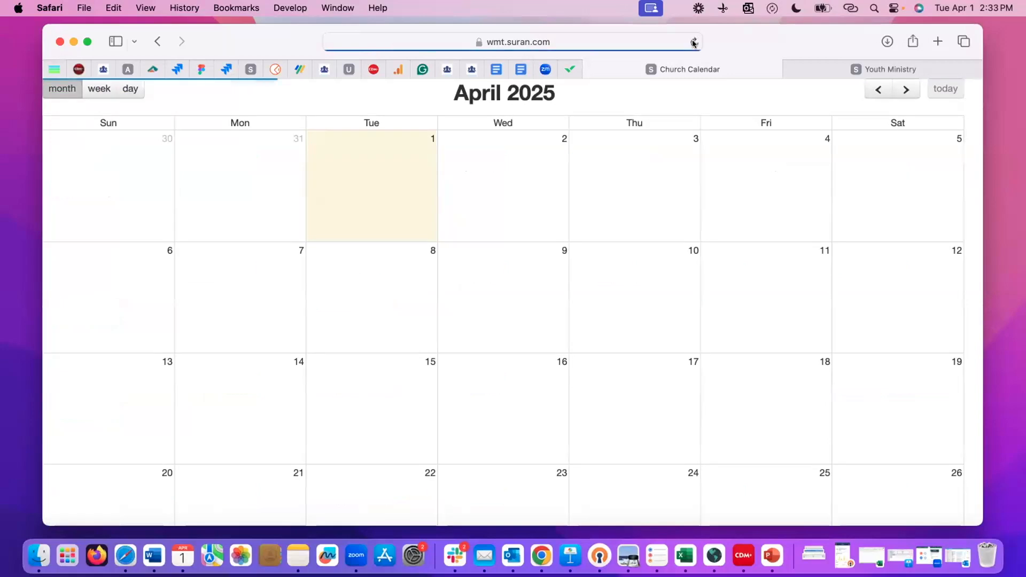
click(904, 90)
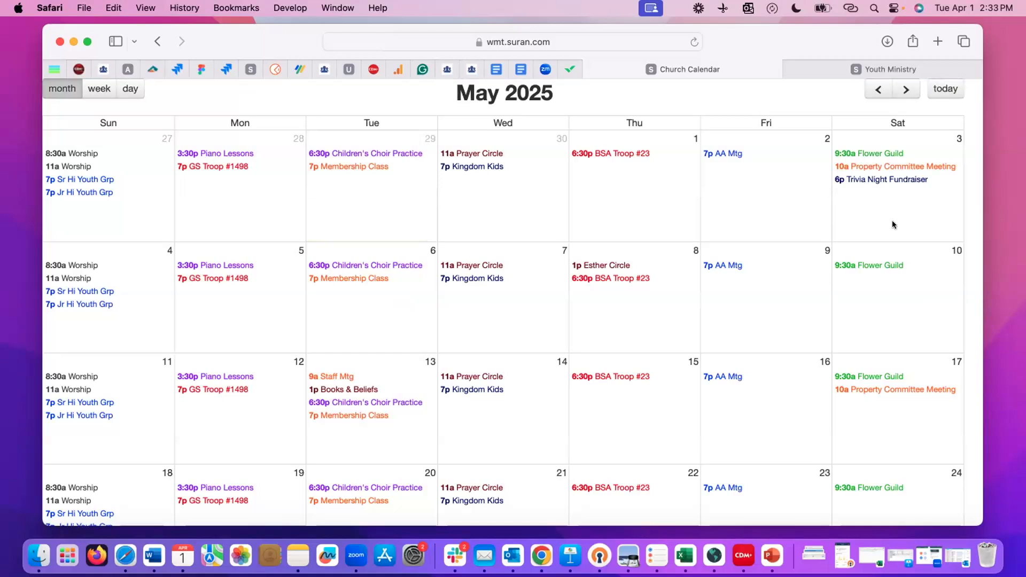
Step: Reload the Youth Ministry web calendar, display May 2025 to compare its events, and minimize the browser window
click(819, 66)
click(693, 42)
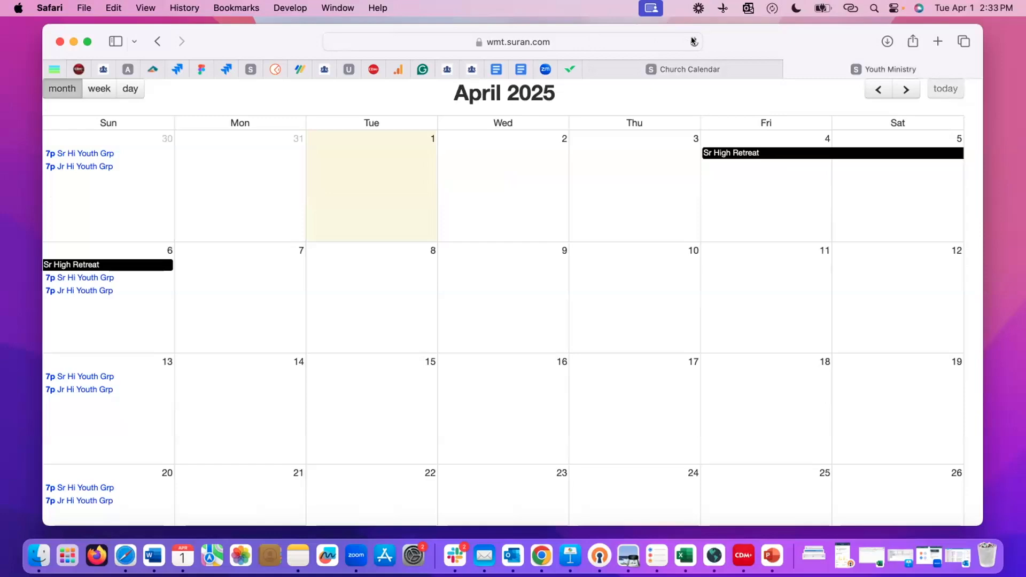
click(905, 88)
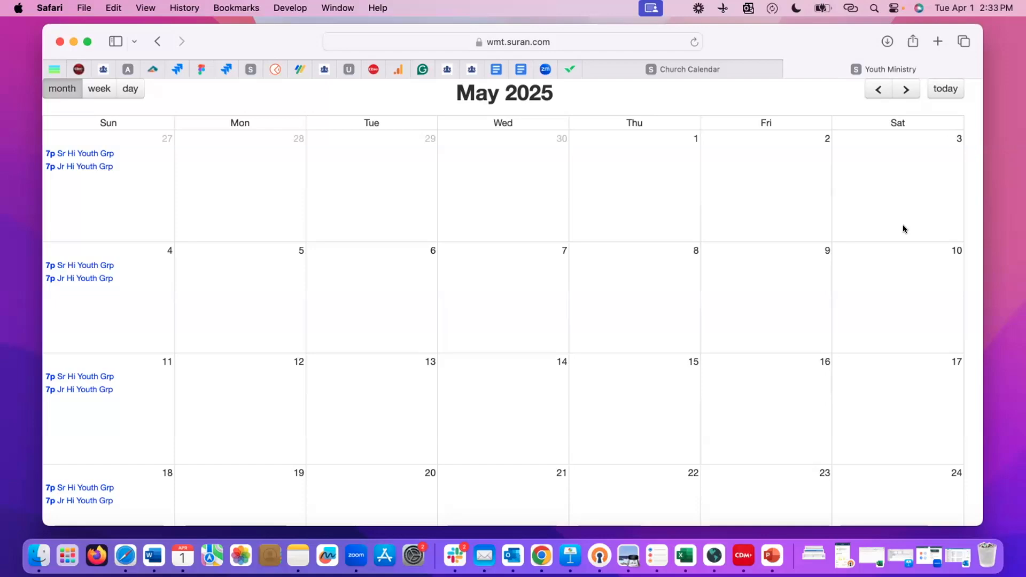
click(72, 41)
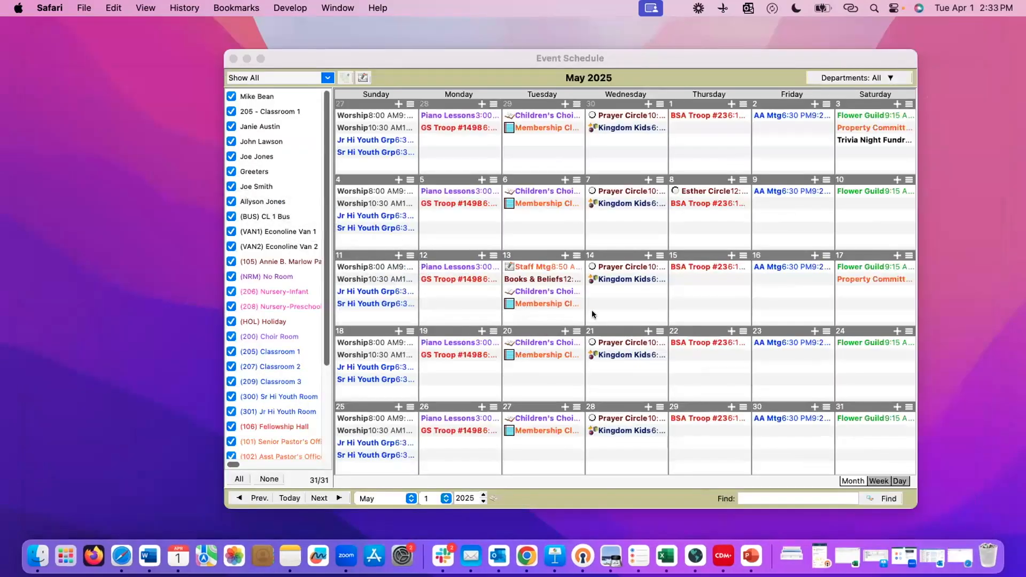
Step: Set the April 4, 2025 Lunch and Laugh event to recur on the first Friday of every month with the Advanced recurrence option
click(293, 497)
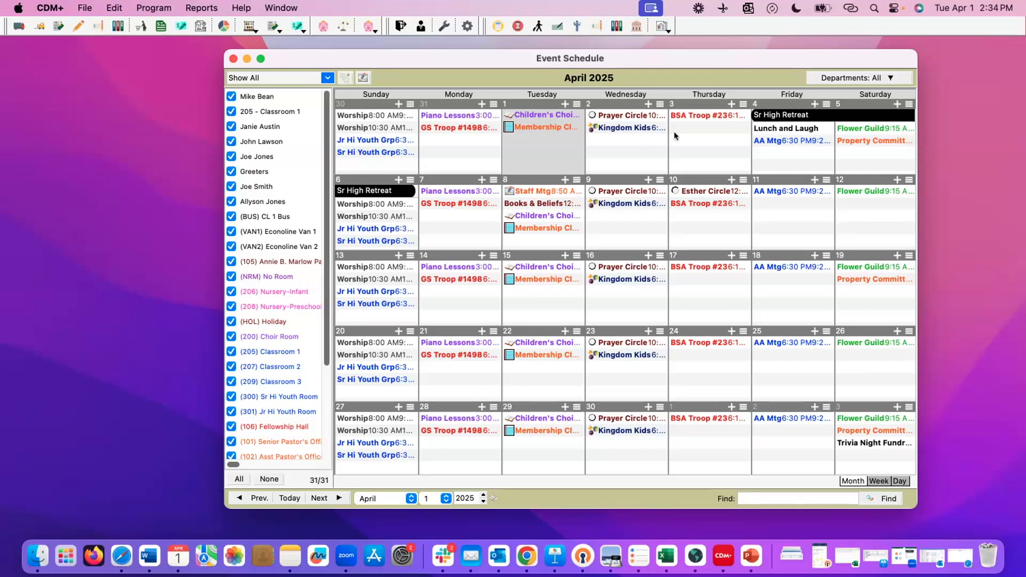
click(777, 129)
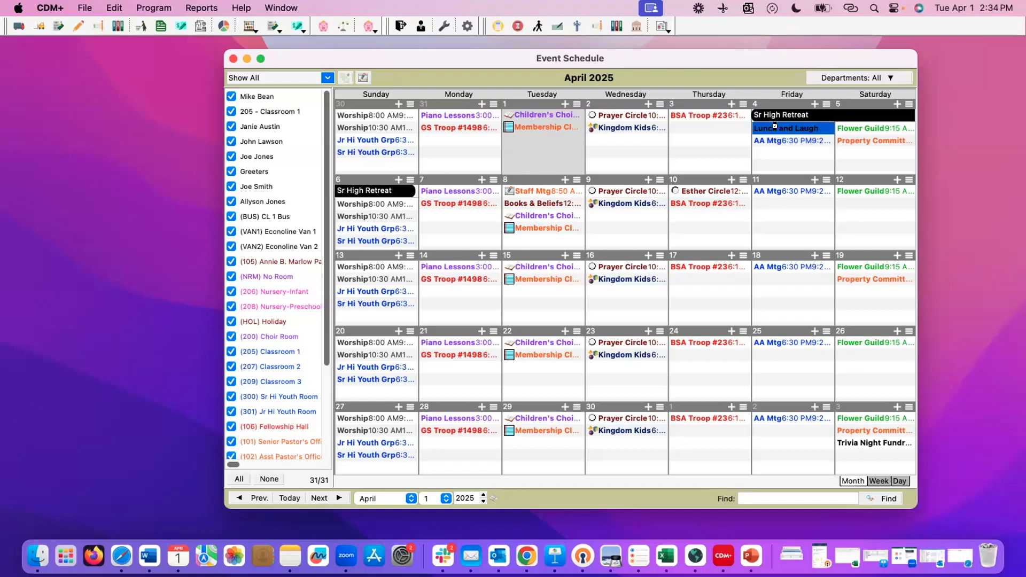
double_click(775, 127)
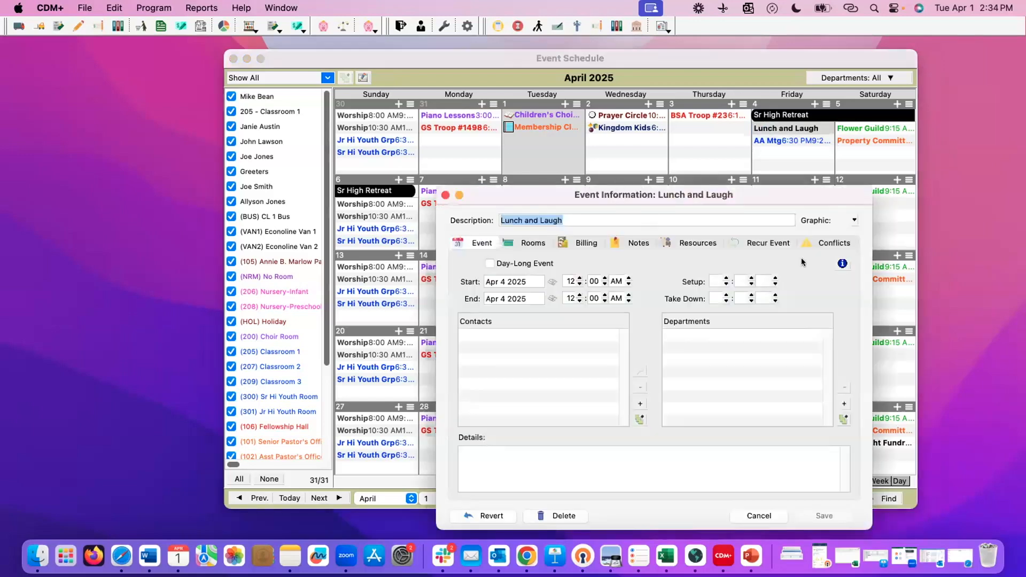
click(765, 241)
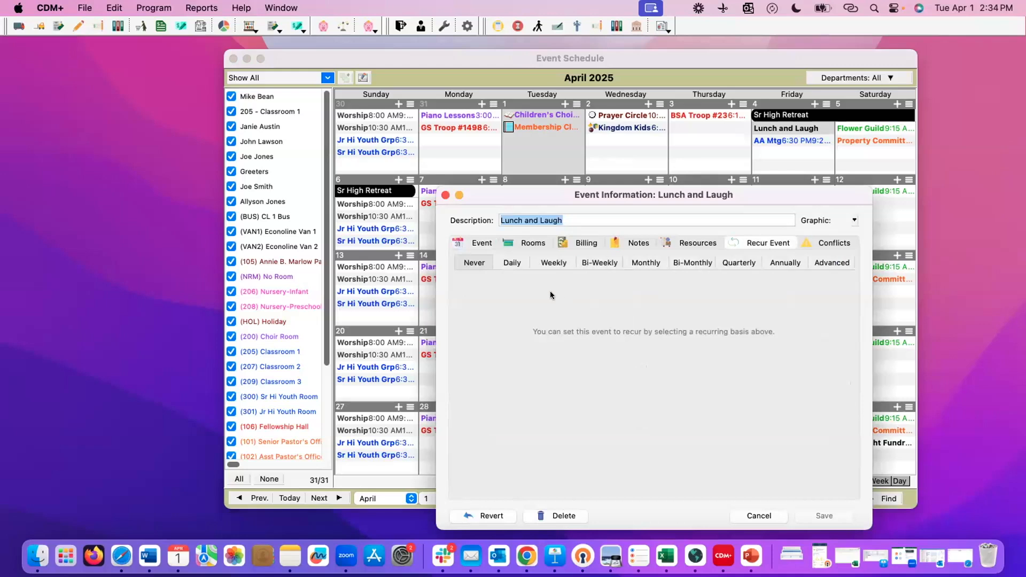
click(826, 262)
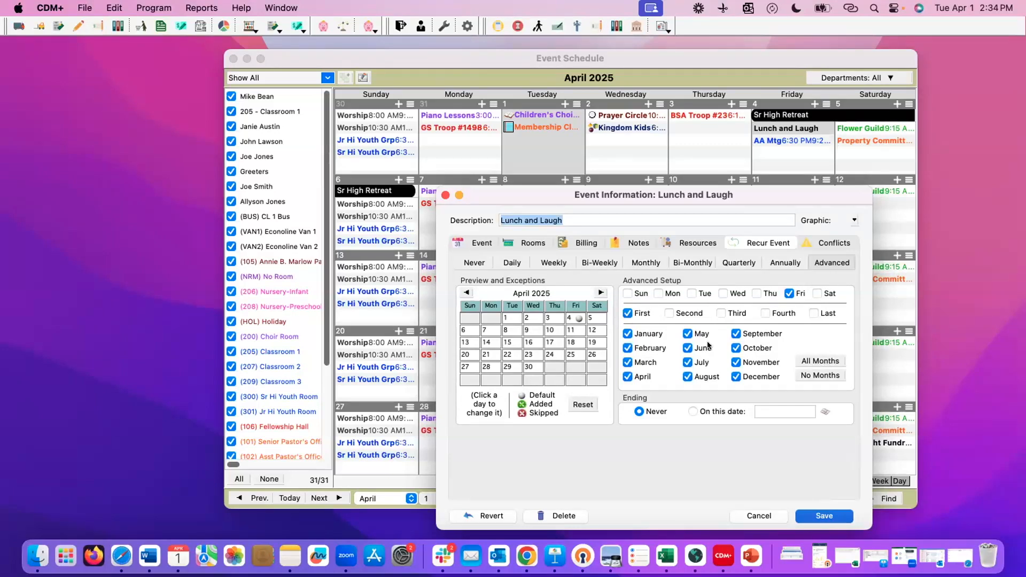
click(735, 377)
click(735, 377)
Step: Add Friday, July 11, 2025 as an extra date in the Lunch and Laugh recurrence preview
click(599, 292)
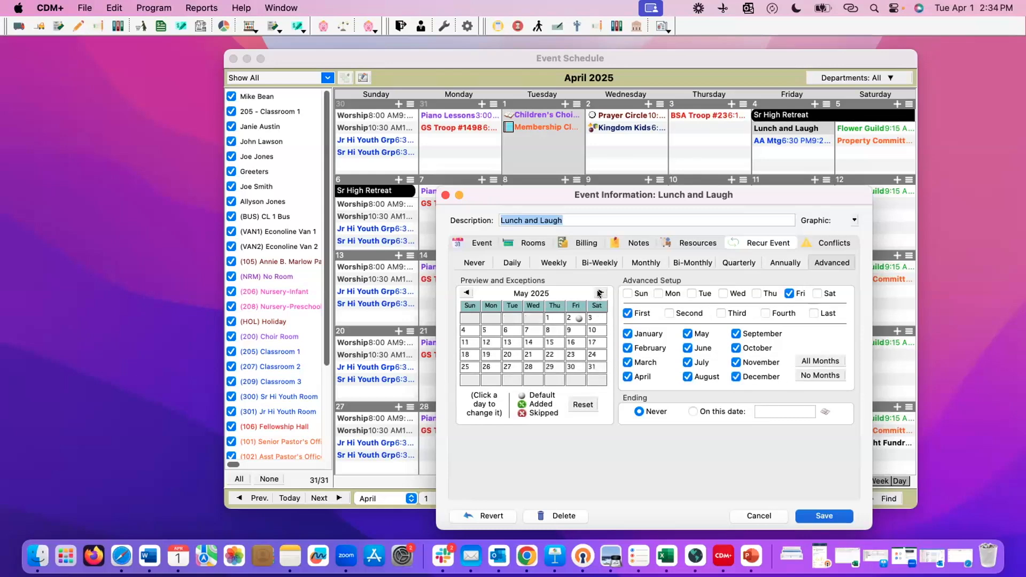
click(599, 293)
click(599, 293)
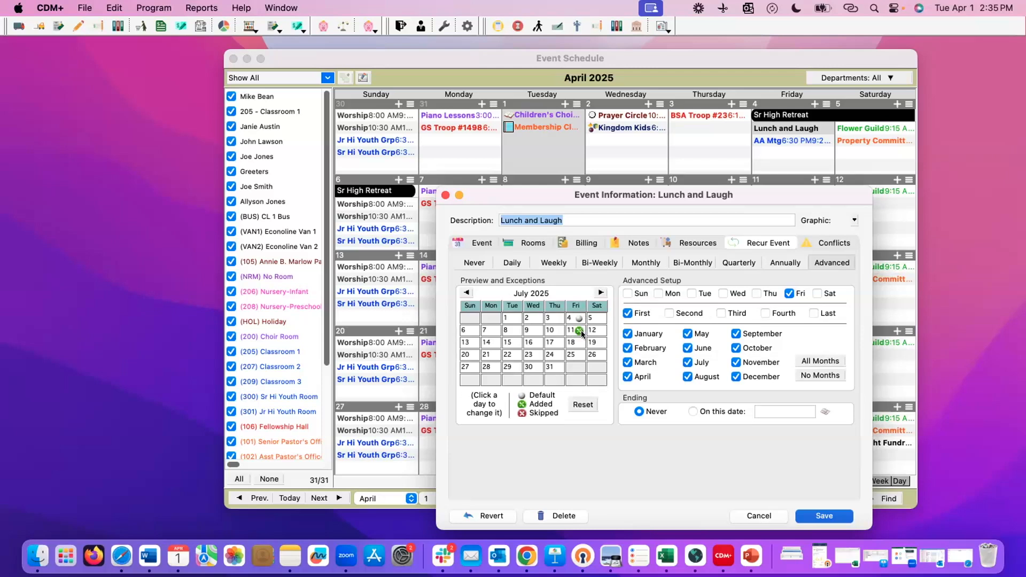
Step: Preview the Lunch and Laugh recurrence dates through December 2025 and save the event
click(602, 293)
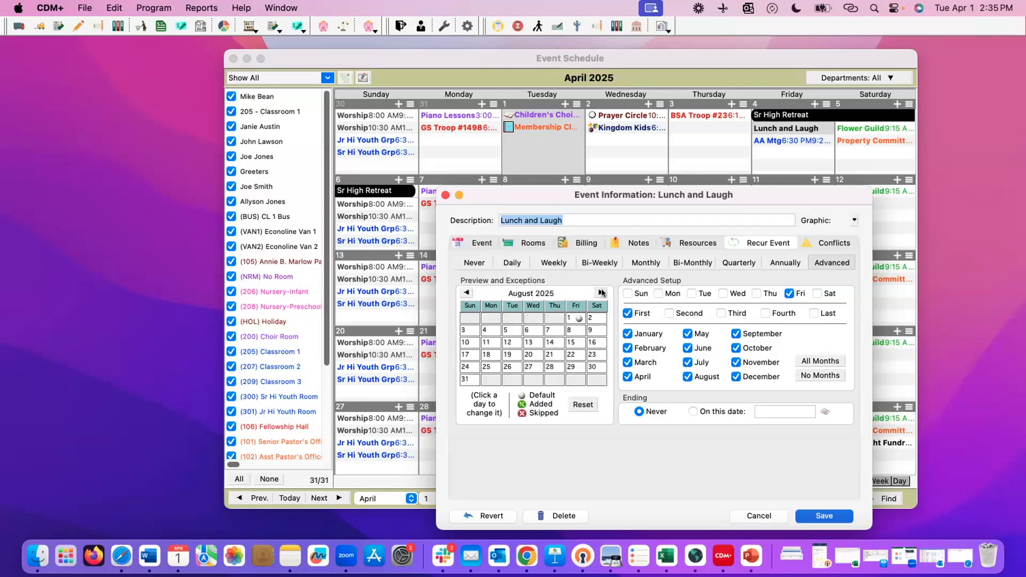
click(602, 292)
click(602, 293)
click(602, 293)
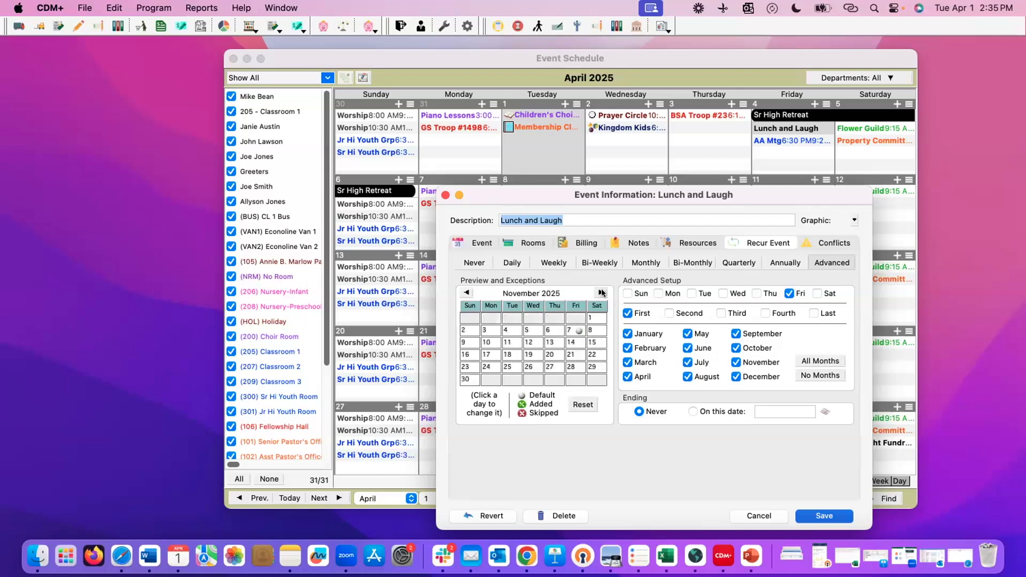
click(602, 293)
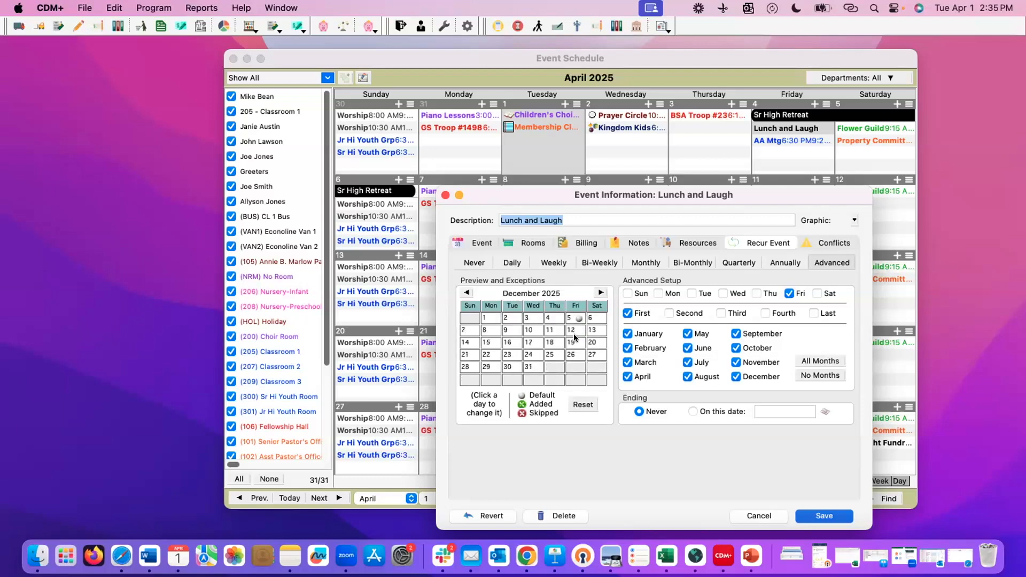
click(825, 514)
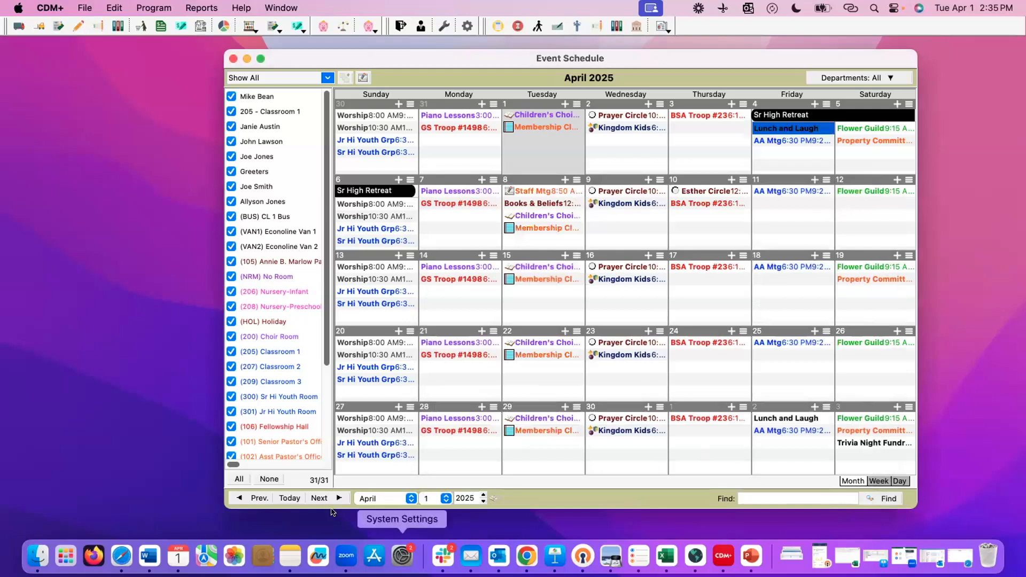
Step: Check the Lunch and Laugh dates in the Event Schedule from May through July 2025 and return to the current month
click(315, 498)
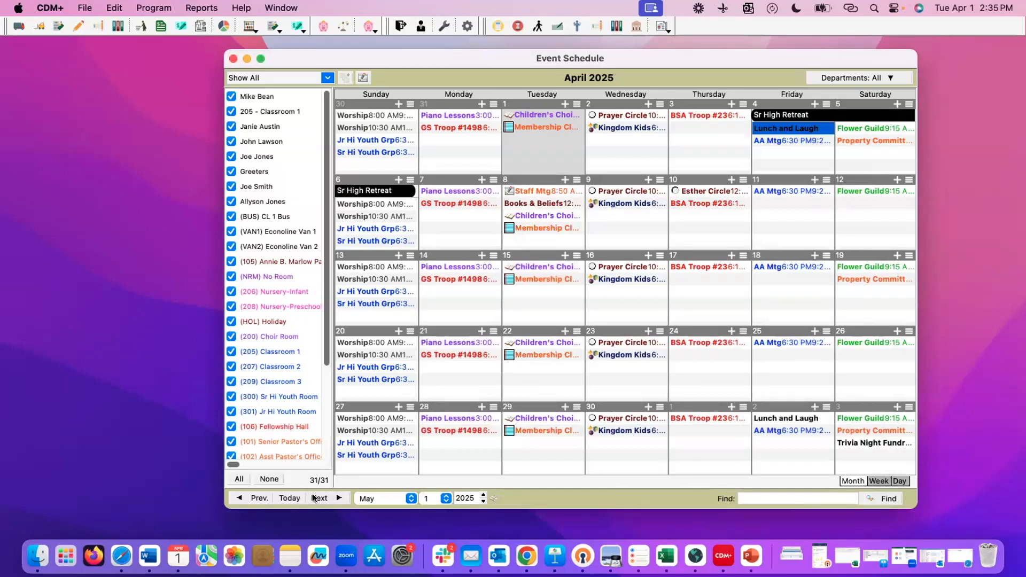
click(315, 498)
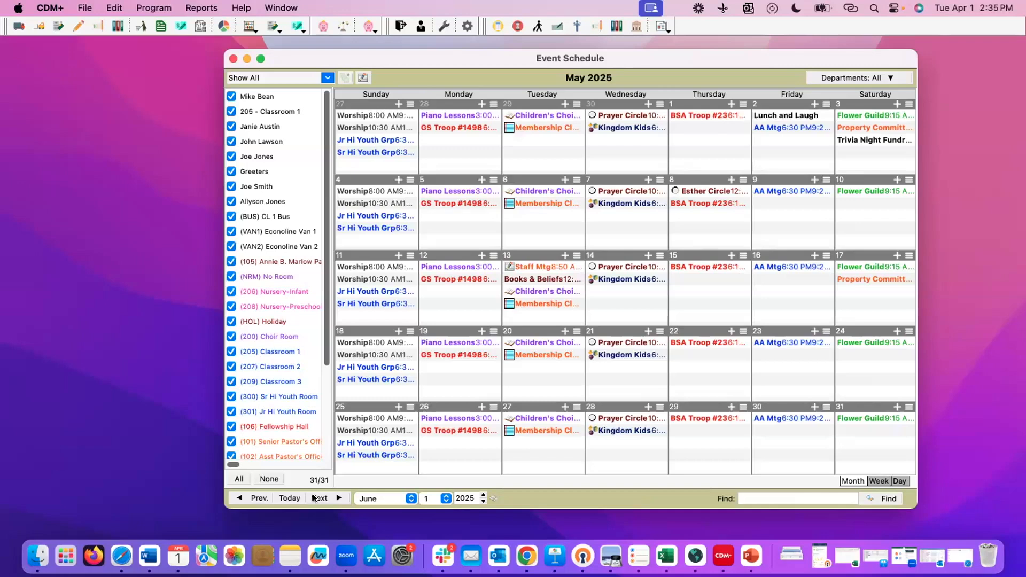
click(410, 498)
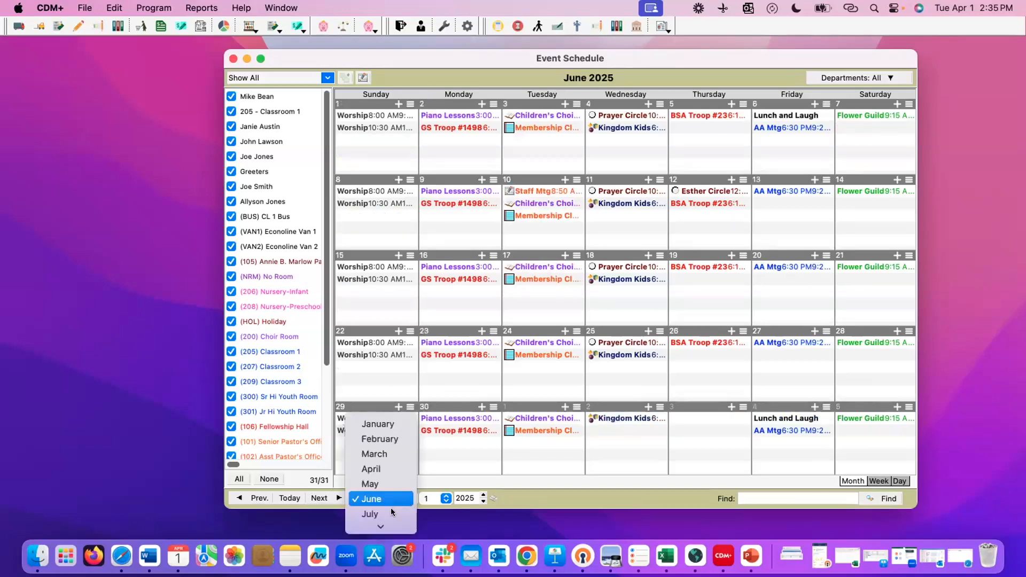
click(391, 513)
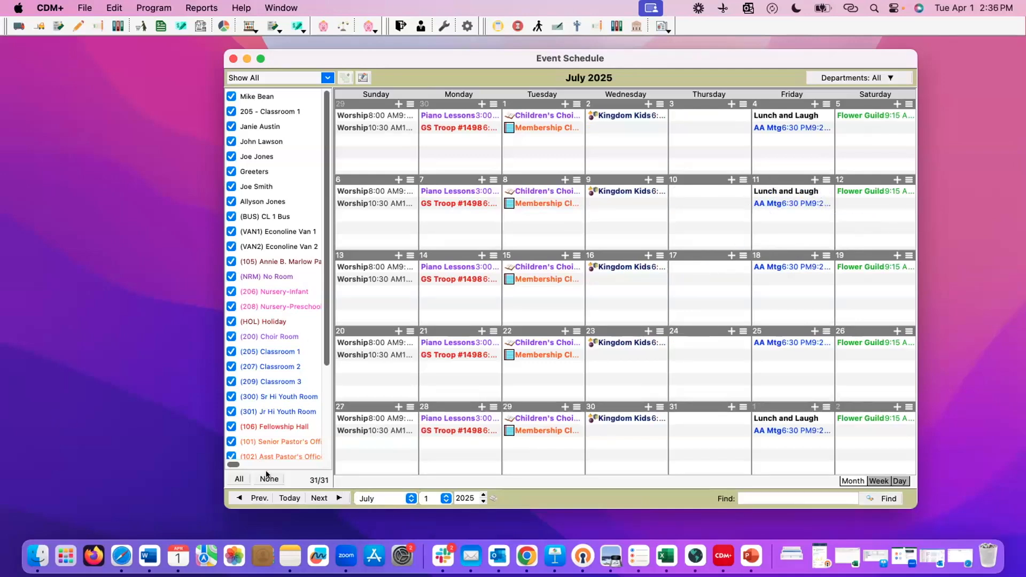
click(289, 498)
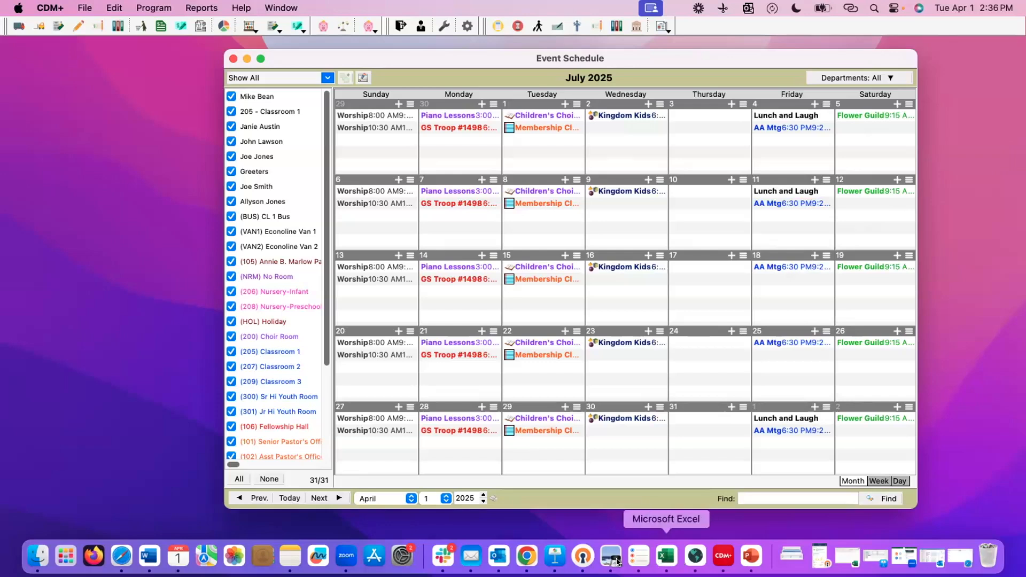
Step: Switch to Safari, reload the web calendars, check Lunch and Laugh on the Church Calendar for April and May 2025, and minimize the browser
click(122, 556)
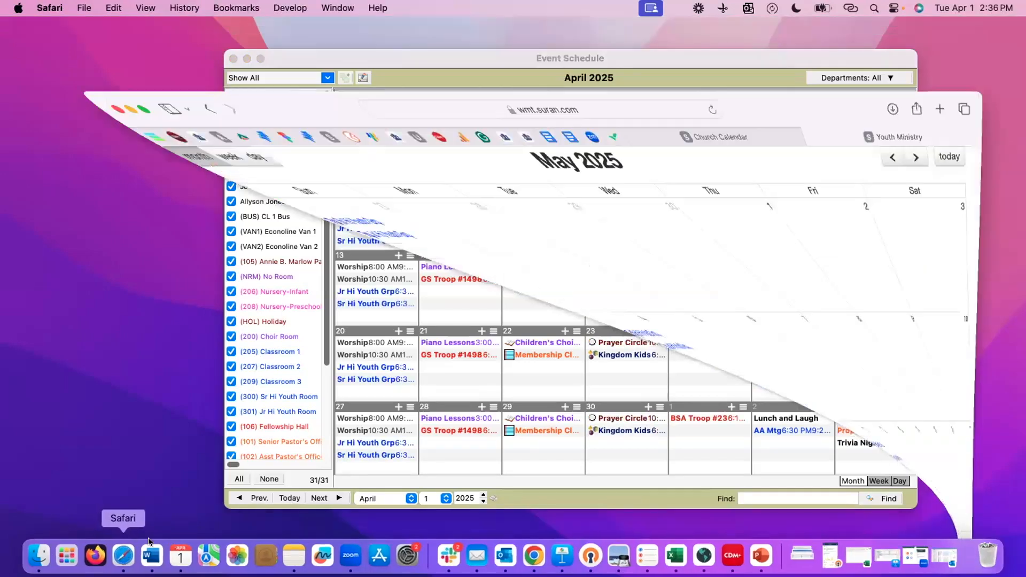
click(694, 42)
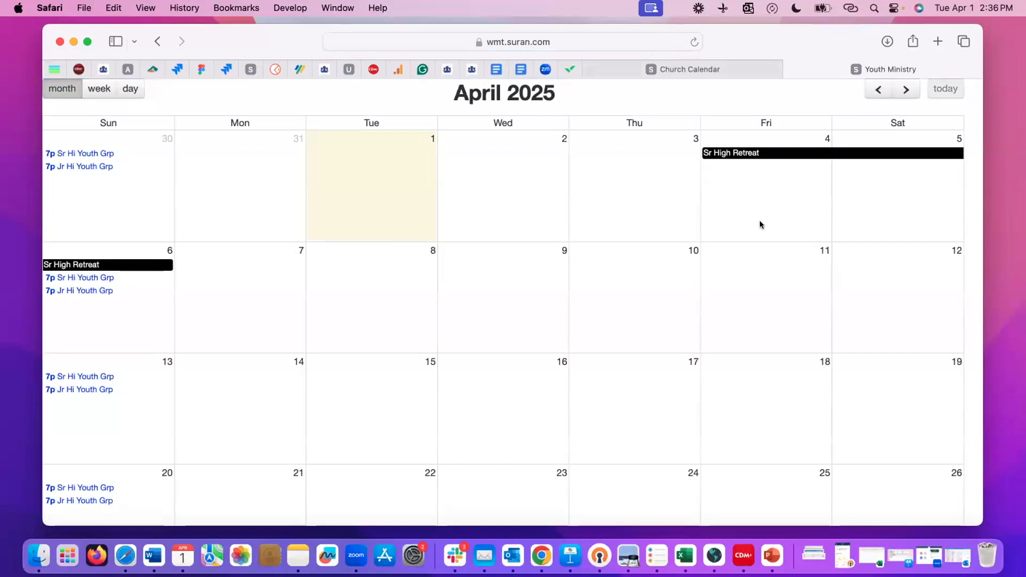
click(691, 42)
click(735, 70)
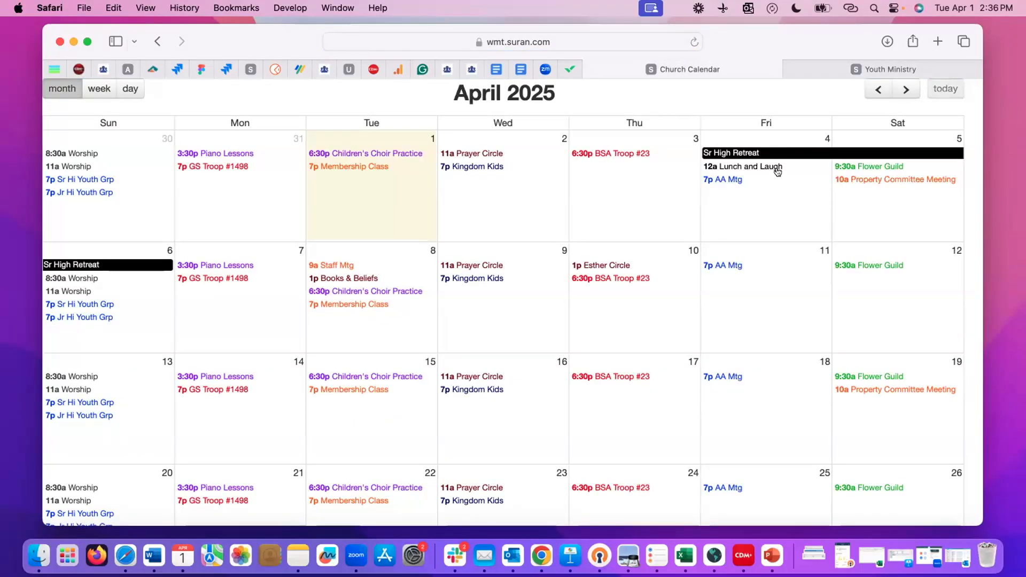
click(906, 89)
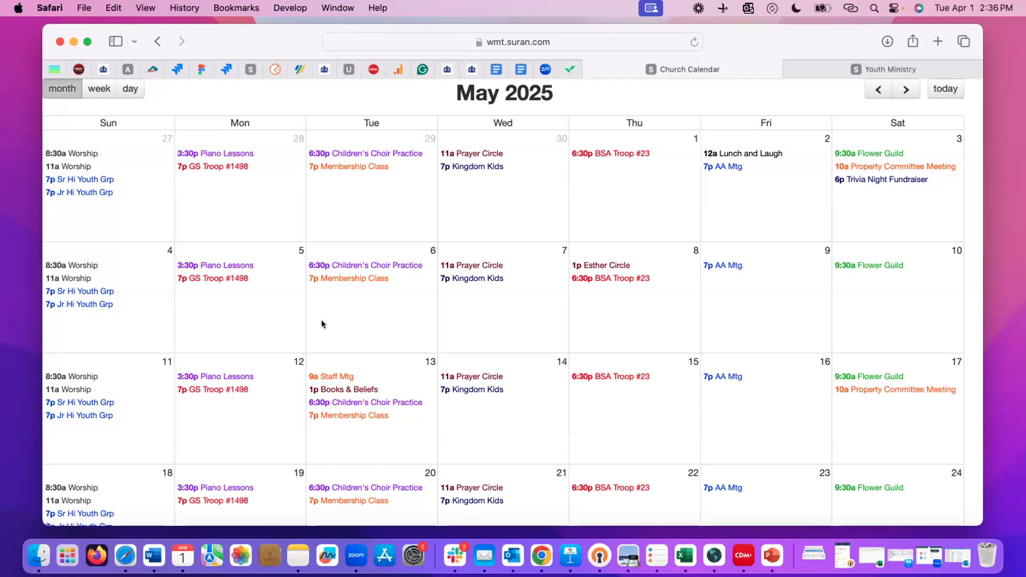
click(74, 42)
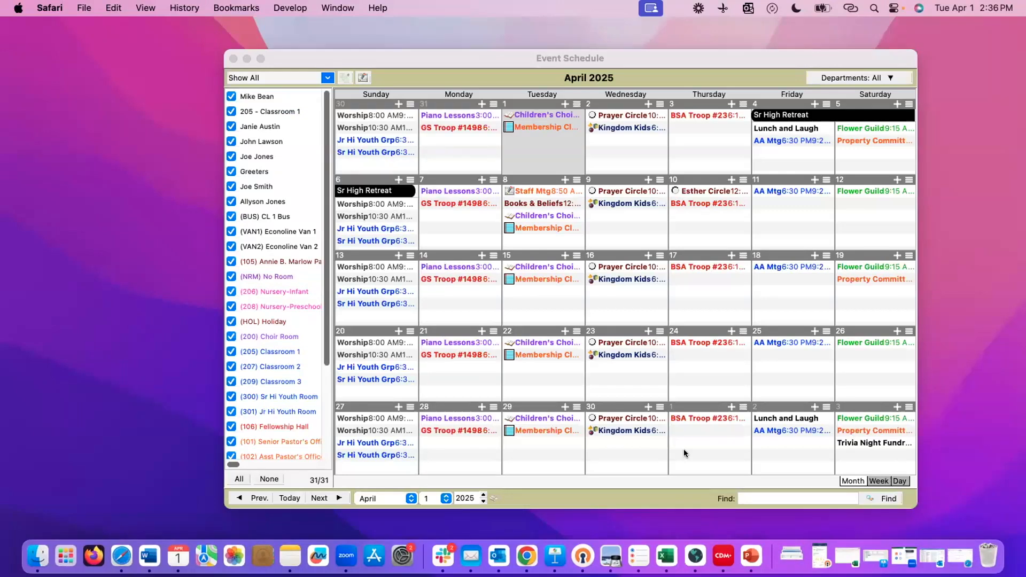
Step: Minimize the Event Schedule, open the Event Custom Listing and Export report from the Roommate reports, and display its column settings
click(246, 58)
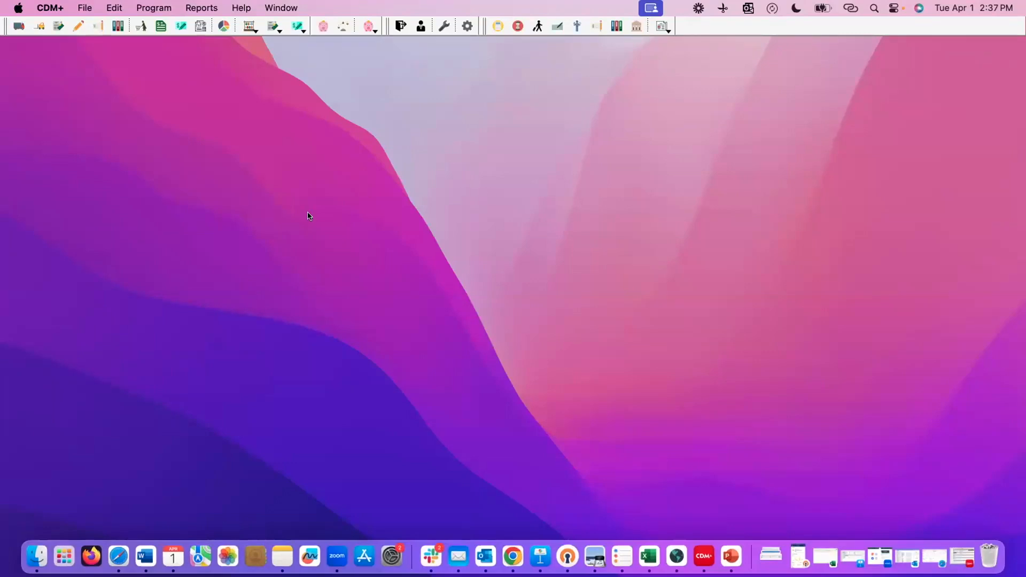
click(195, 8)
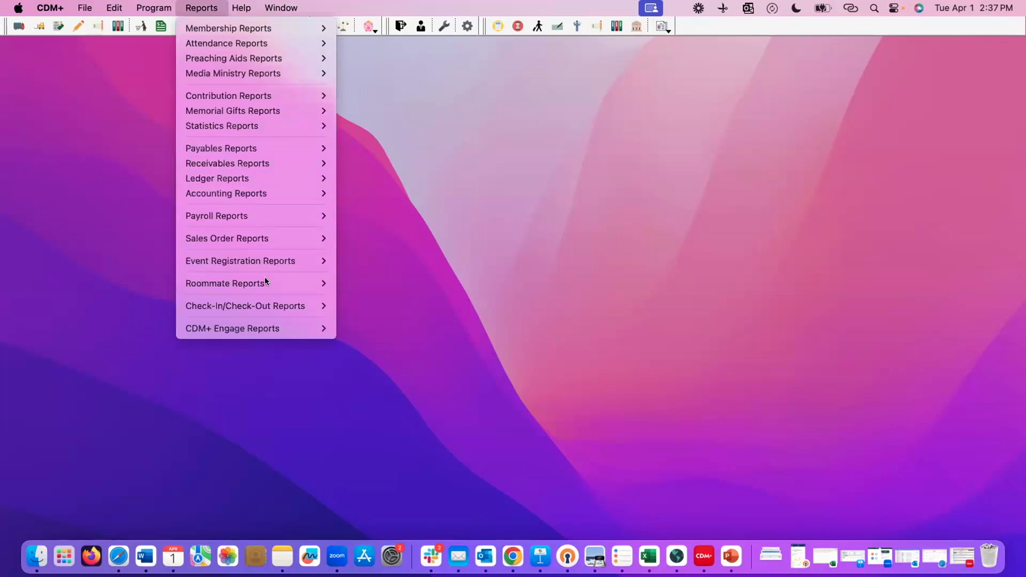
mouse_move(302, 283)
mouse_move(363, 305)
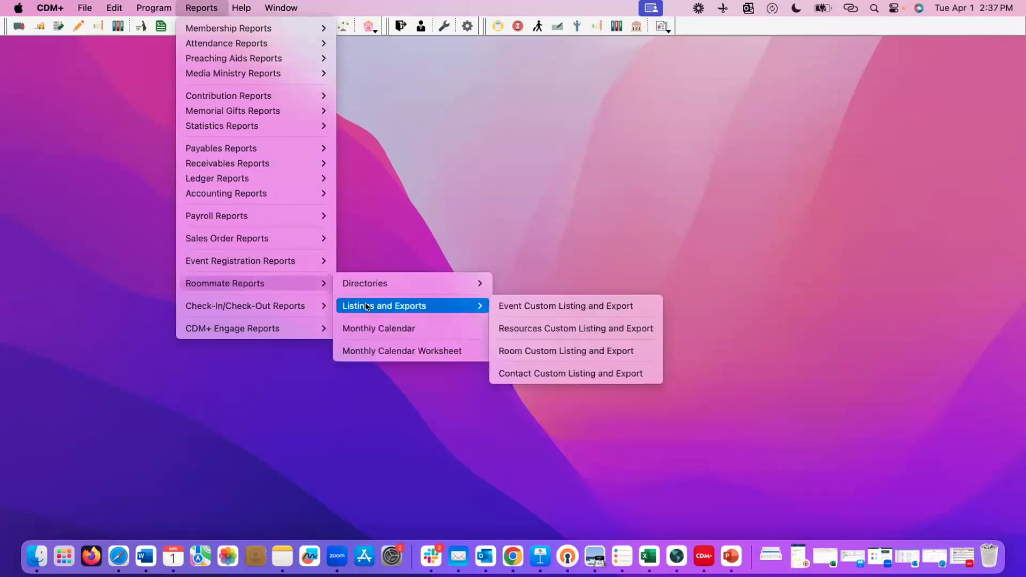
click(559, 307)
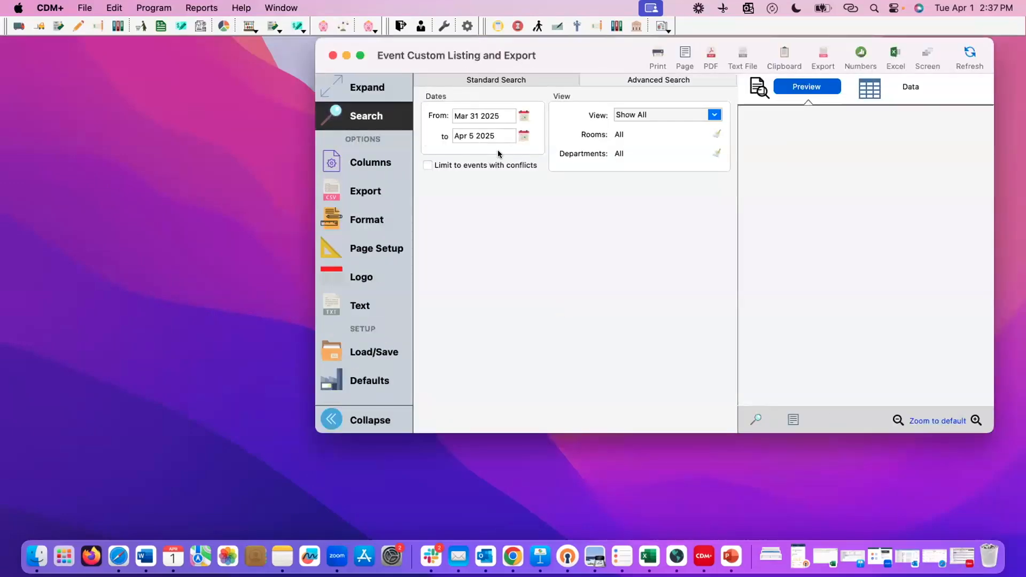
click(357, 163)
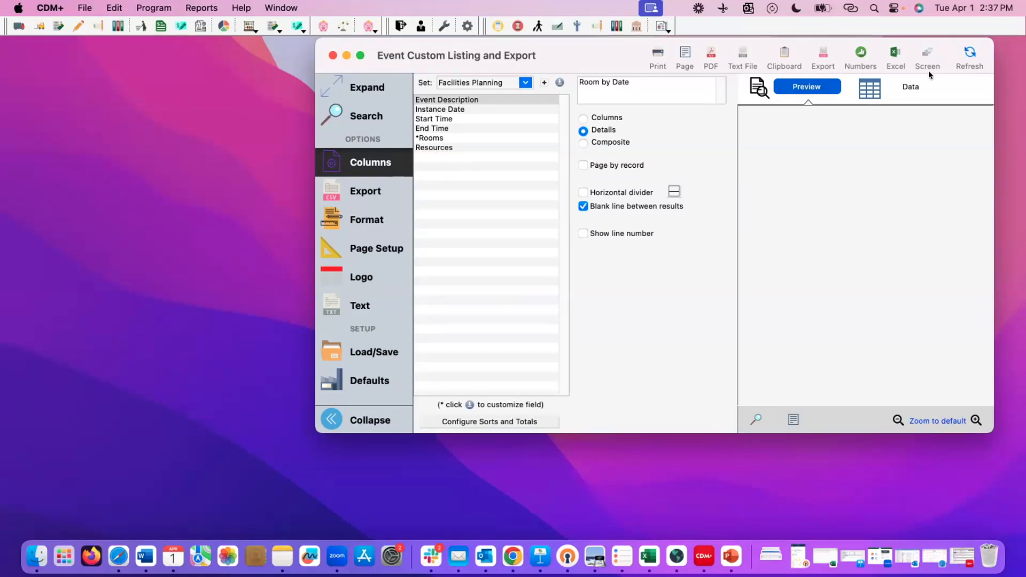
Step: Generate the Room by Date report, expand its preview and review the events and resources listed from Mar 31 through Apr 4 2025
click(968, 52)
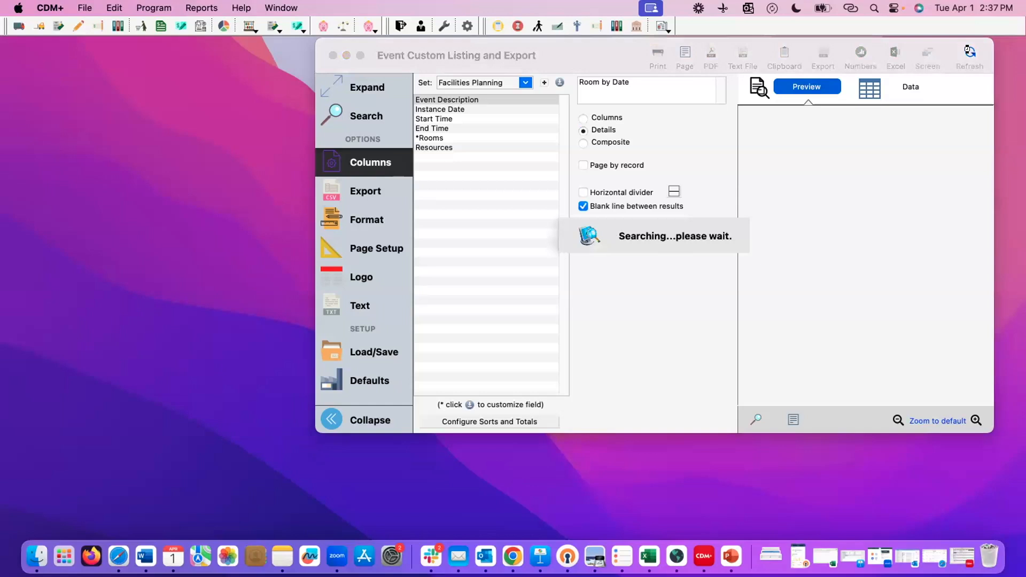
click(353, 88)
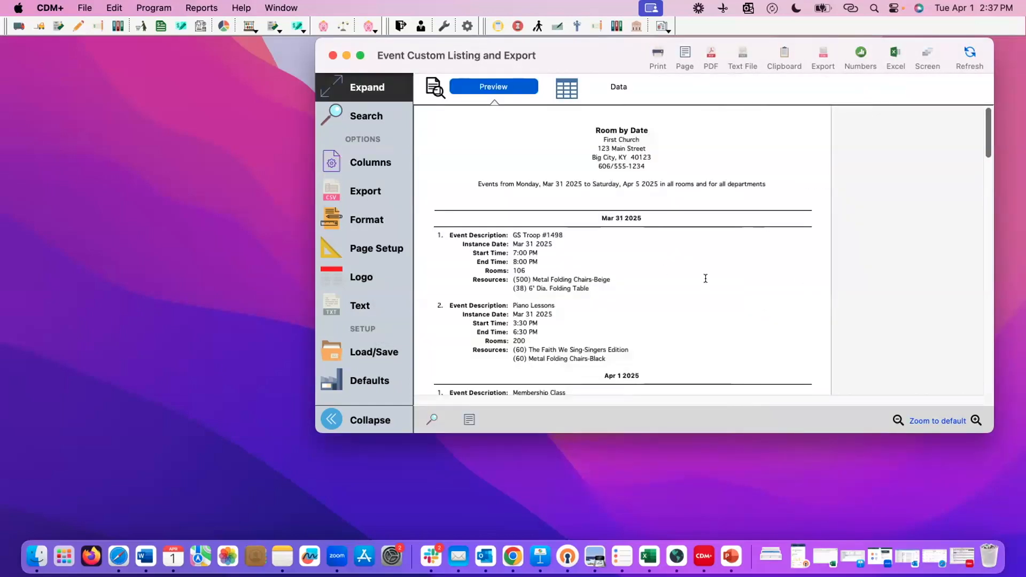
drag(602, 217, 685, 218)
scroll(685, 219, down, 6)
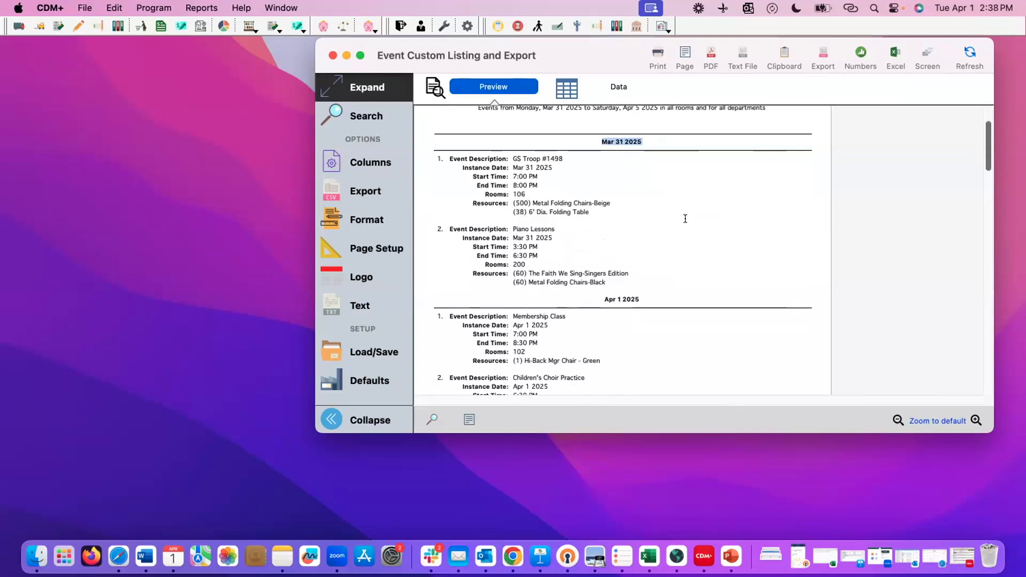
scroll(685, 219, up, 3)
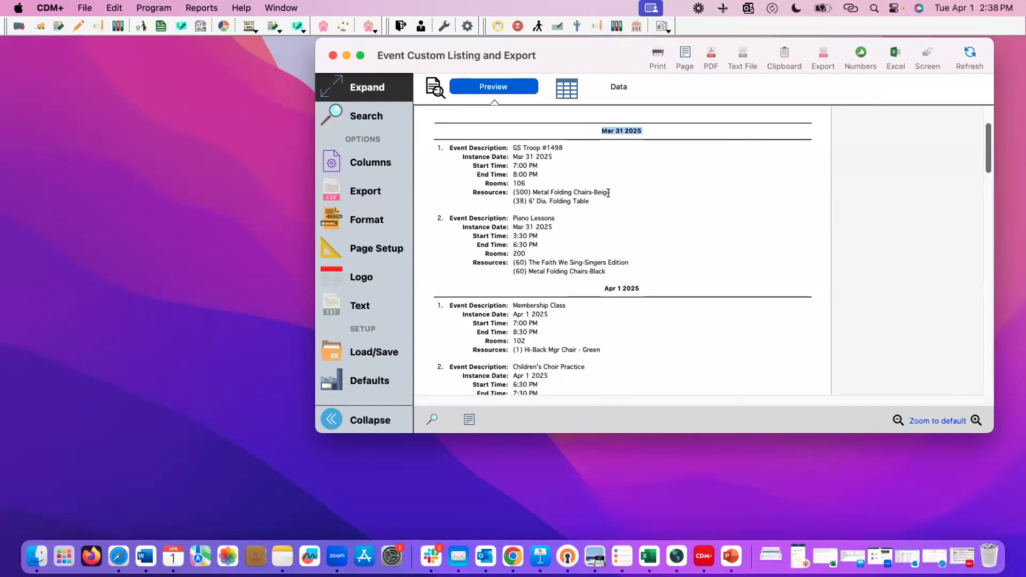
scroll(608, 193, down, 15)
scroll(608, 192, down, 5)
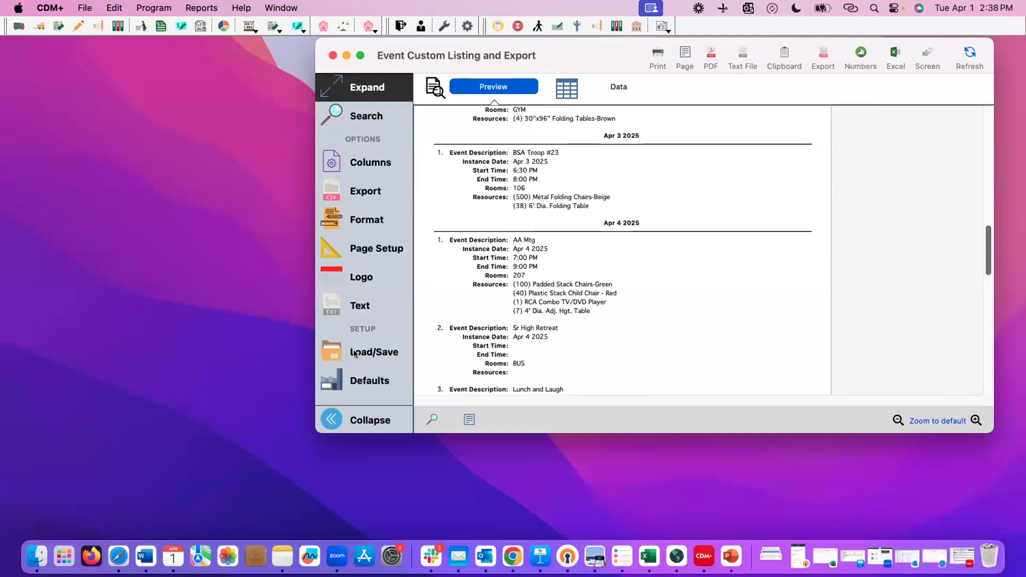
Step: Load the saved Events by Room setup, regenerate the report and expand its preview
click(354, 352)
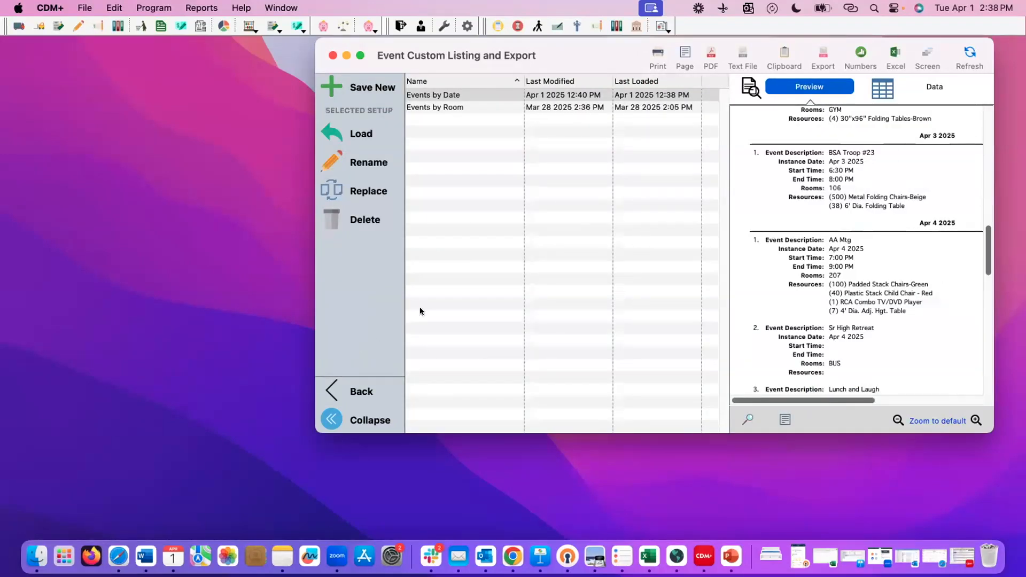
click(445, 105)
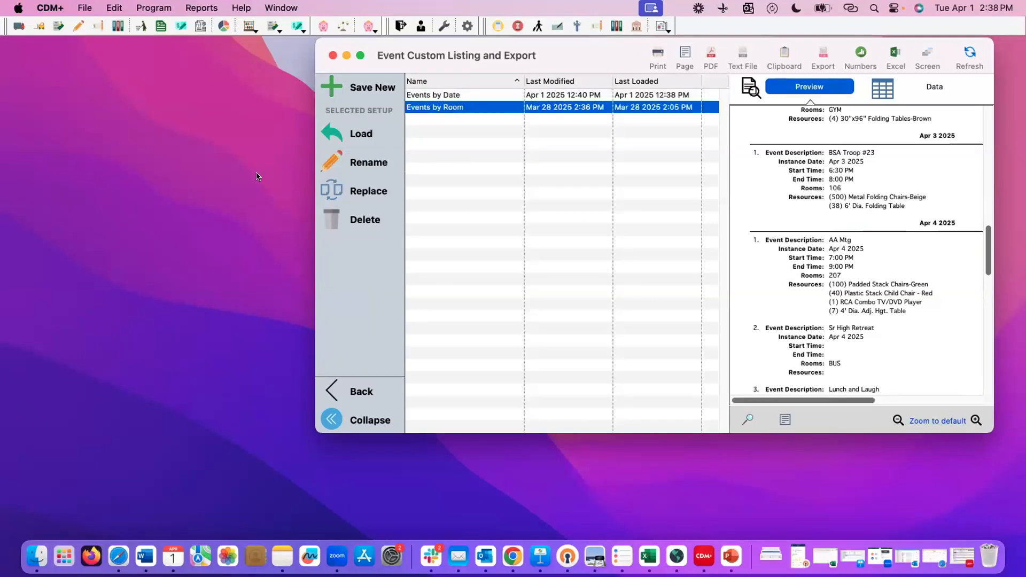
click(355, 129)
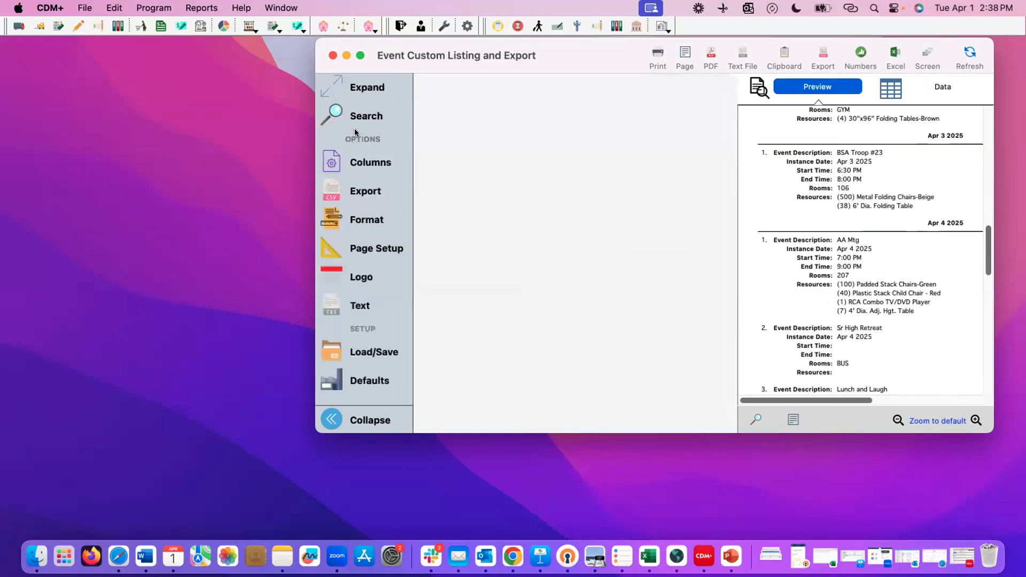
click(967, 52)
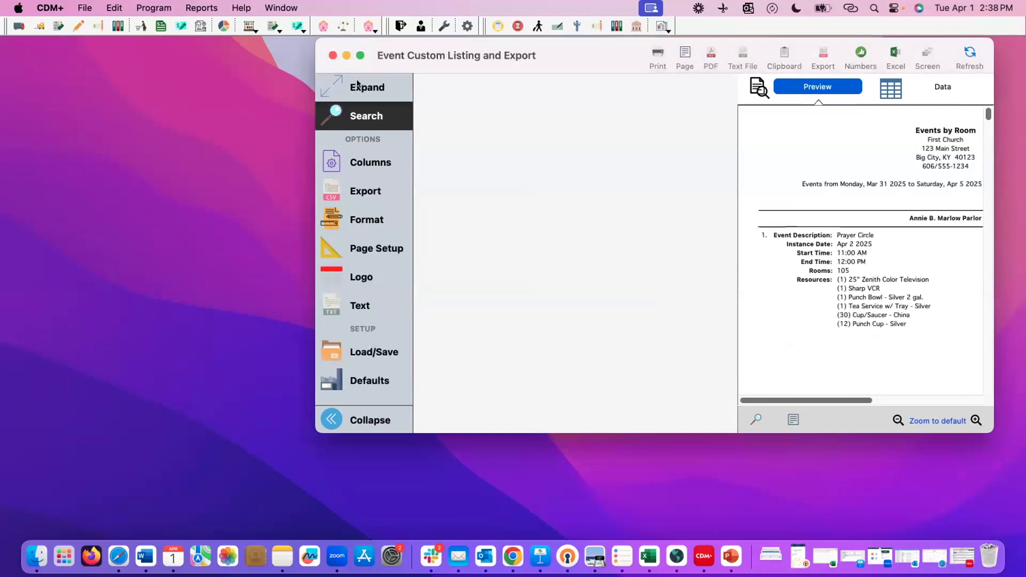
click(357, 86)
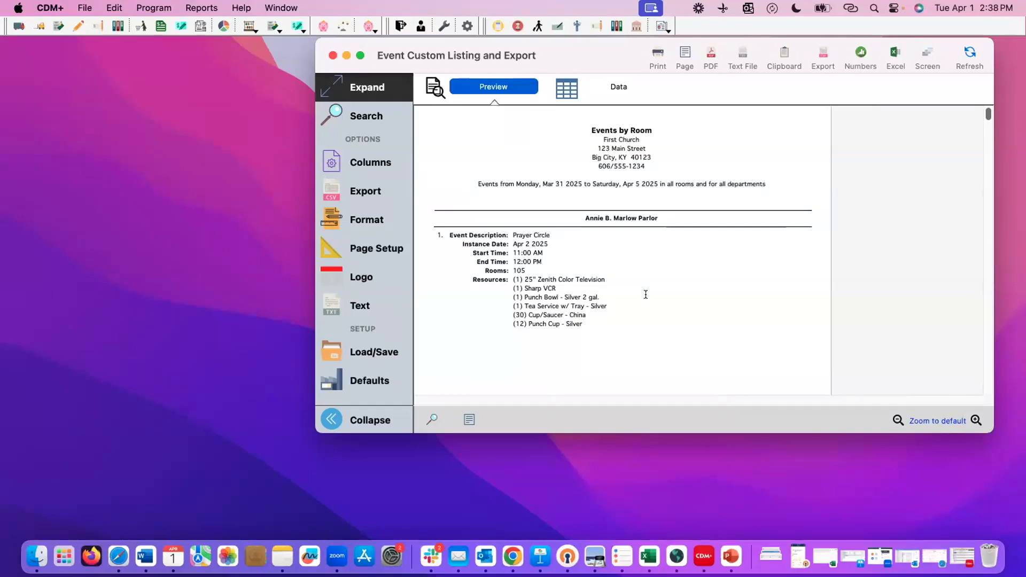
Step: Examine the Events by Room preview from its first page through the Choir Room page, checking each room's events, times and resources
scroll(645, 295, down, 5)
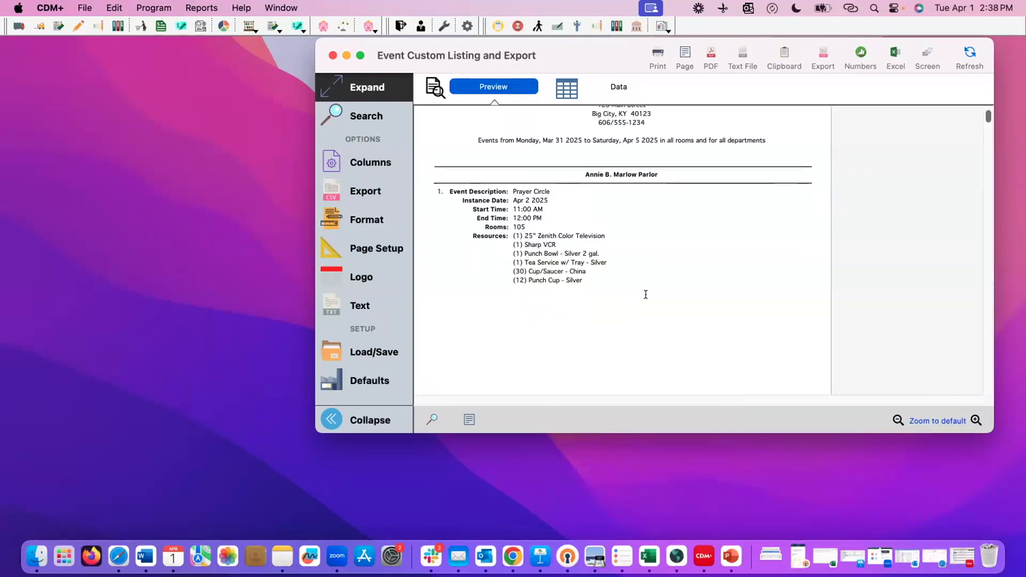
scroll(645, 294, up, 5)
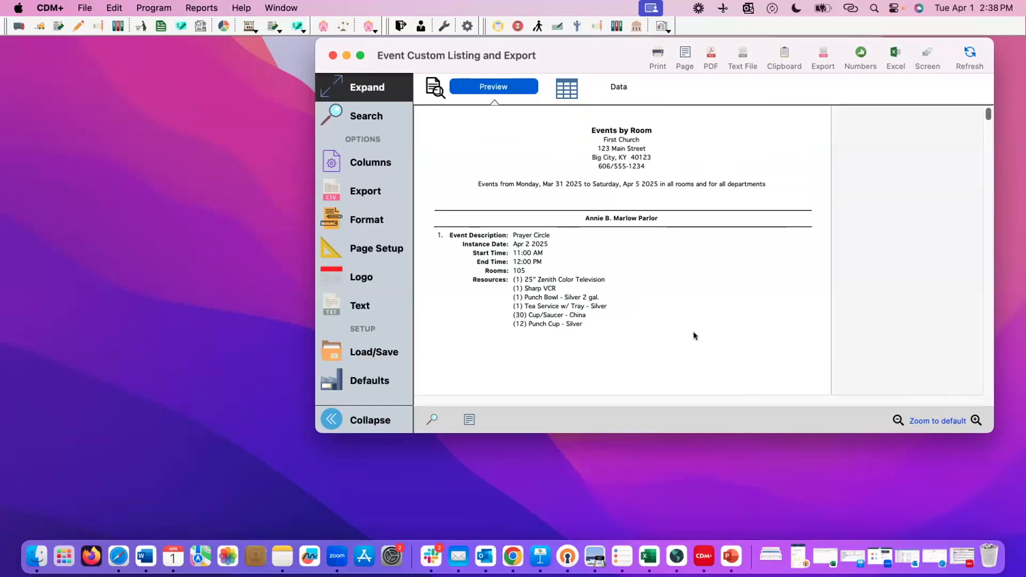
scroll(694, 333, down, 10)
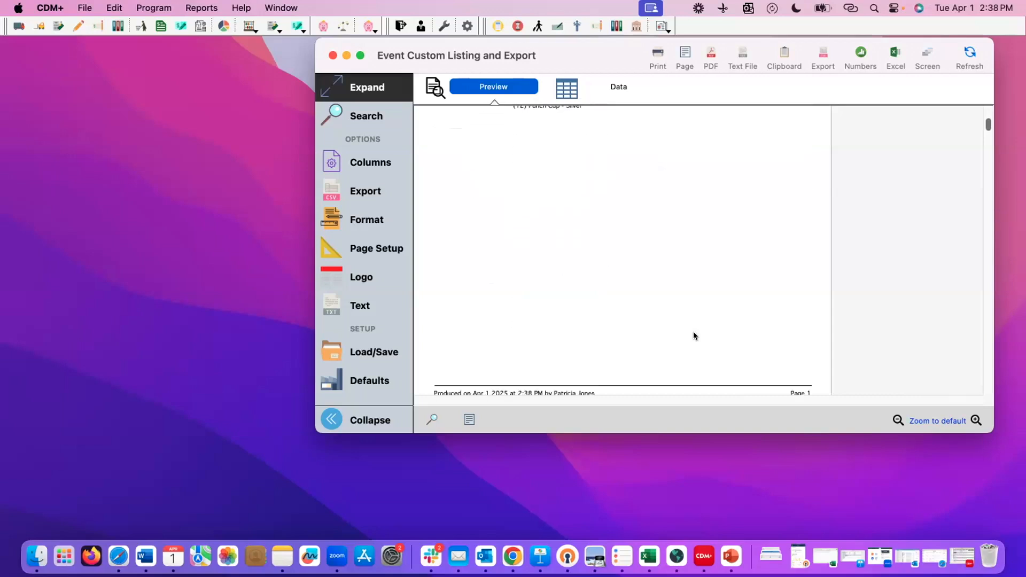
scroll(694, 335, down, 4)
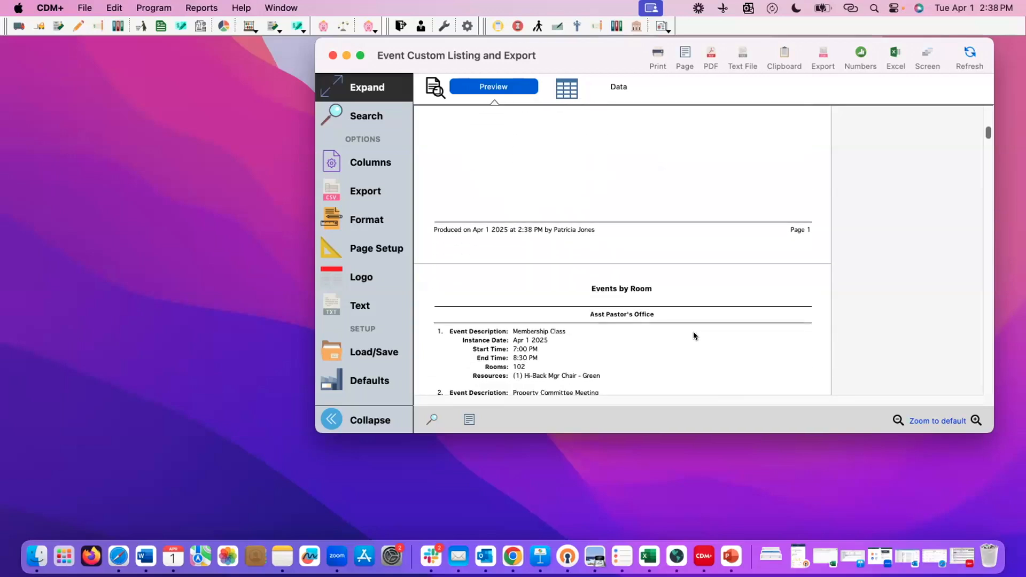
scroll(694, 334, down, 6)
scroll(694, 332, down, 3)
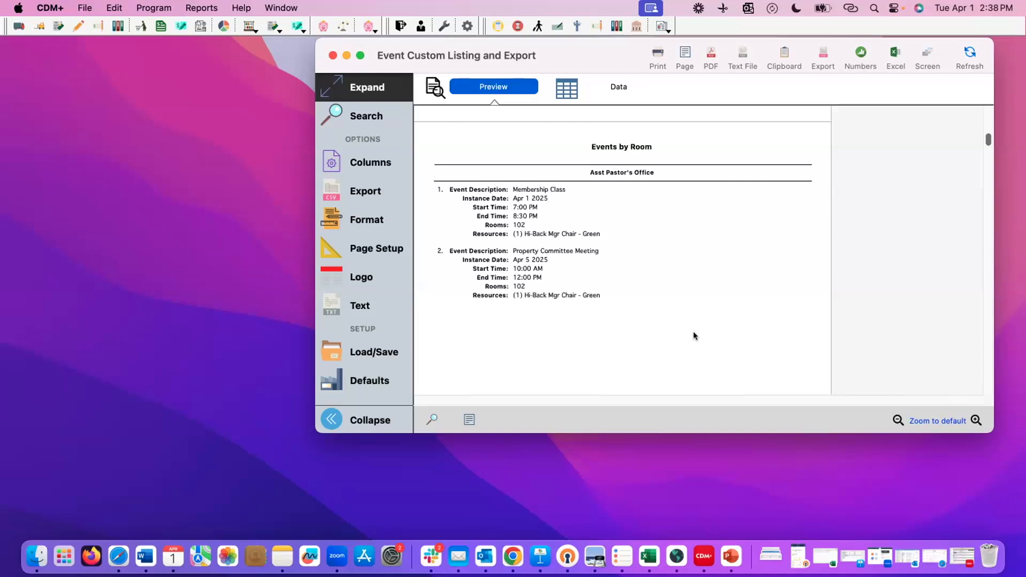
scroll(693, 335, down, 15)
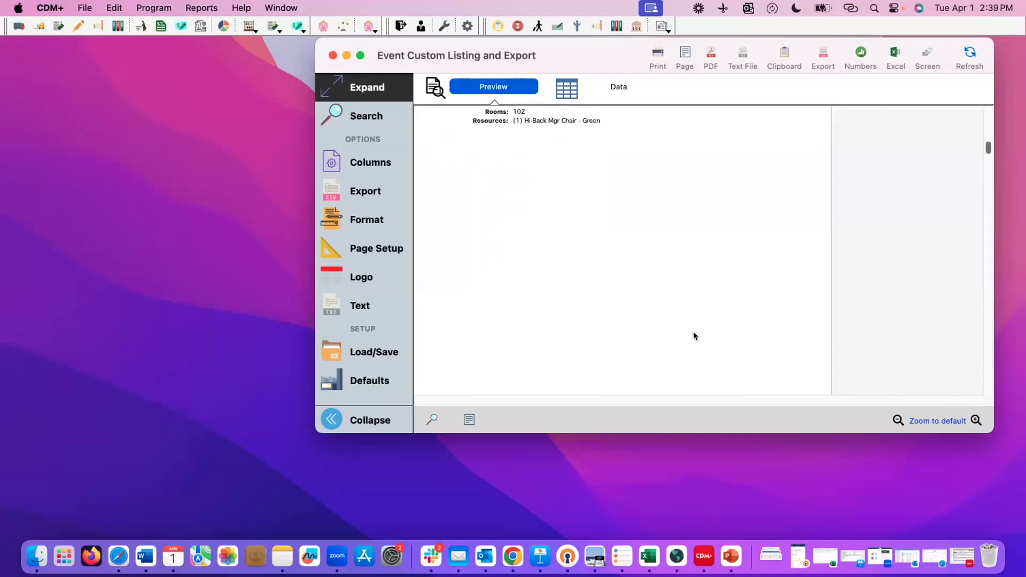
scroll(694, 335, down, 15)
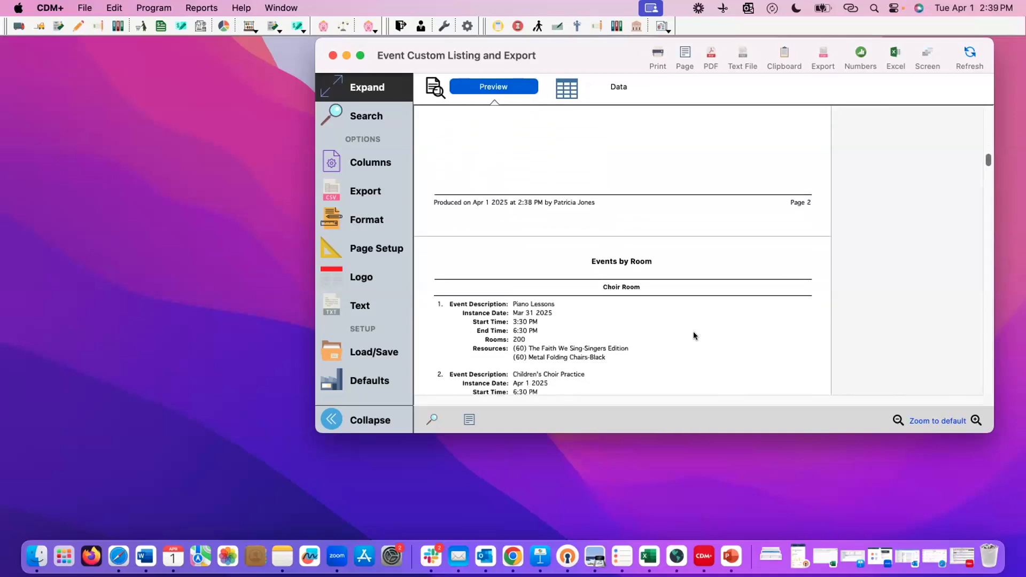
scroll(693, 335, down, 5)
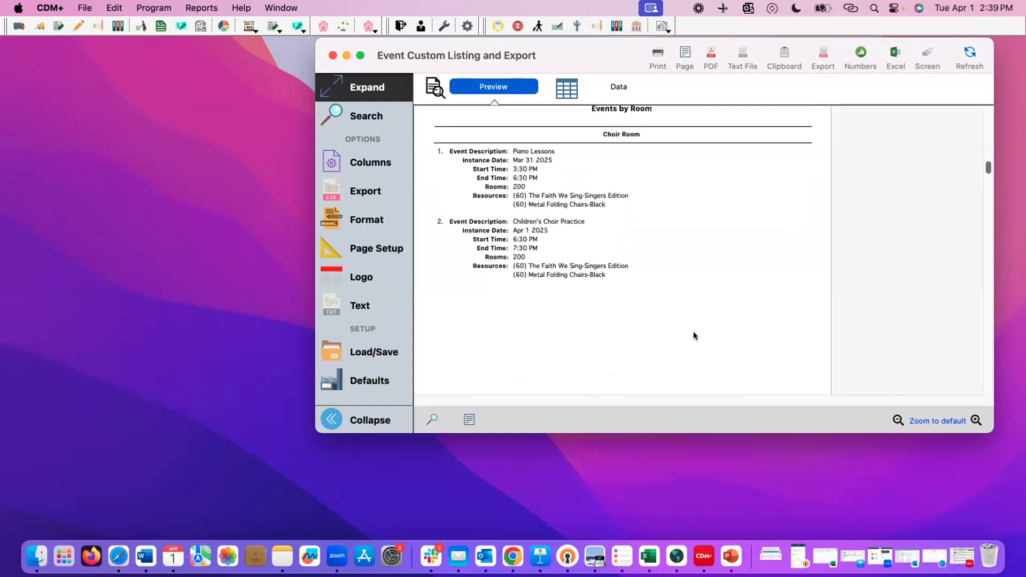